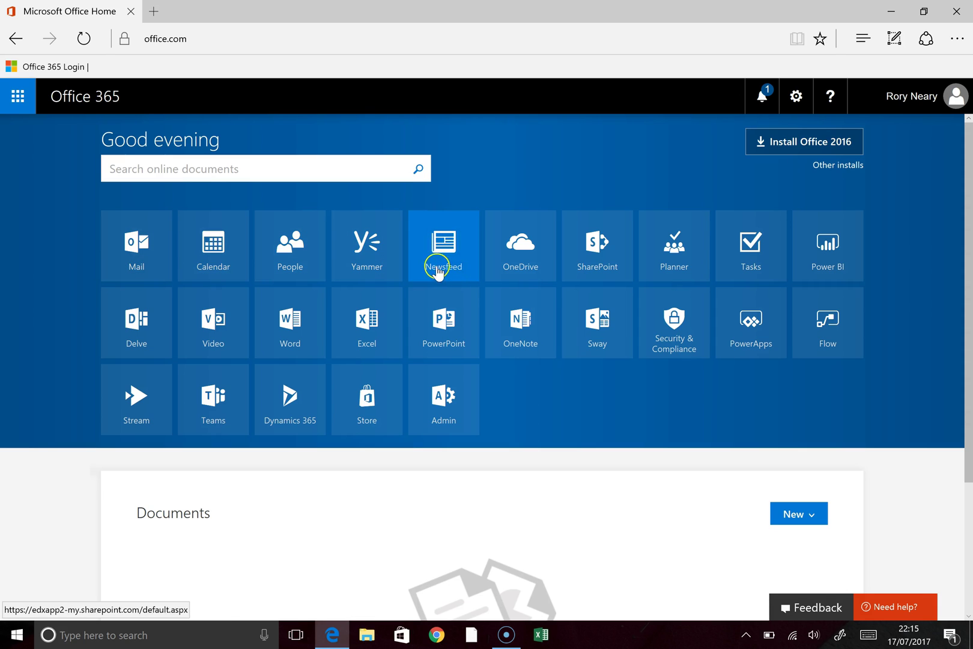
Step: Open SharePoint from the Office 365 apps and start creating a new site
click(600, 258)
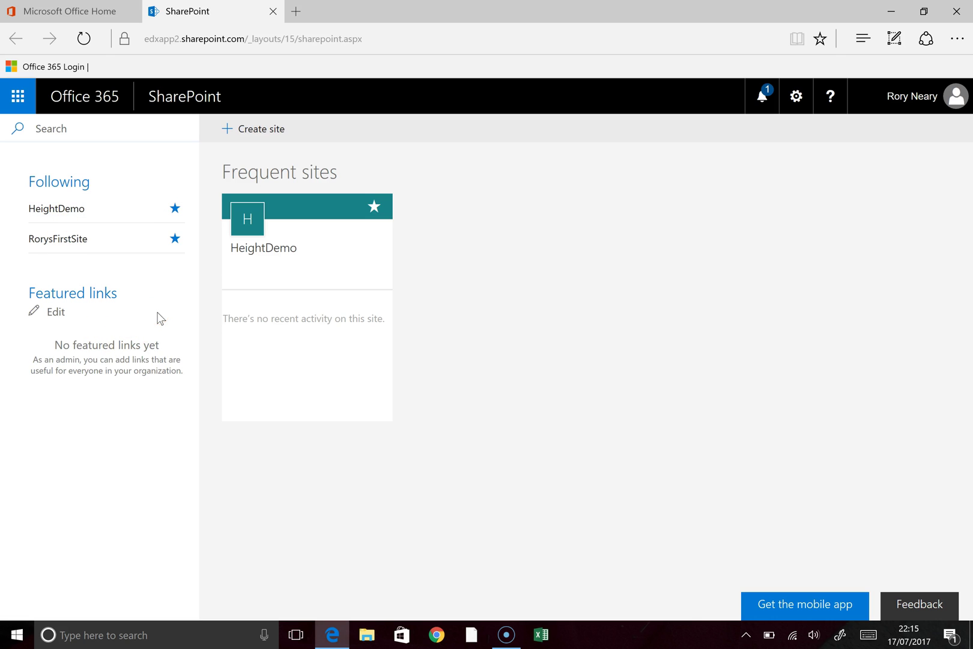
click(252, 131)
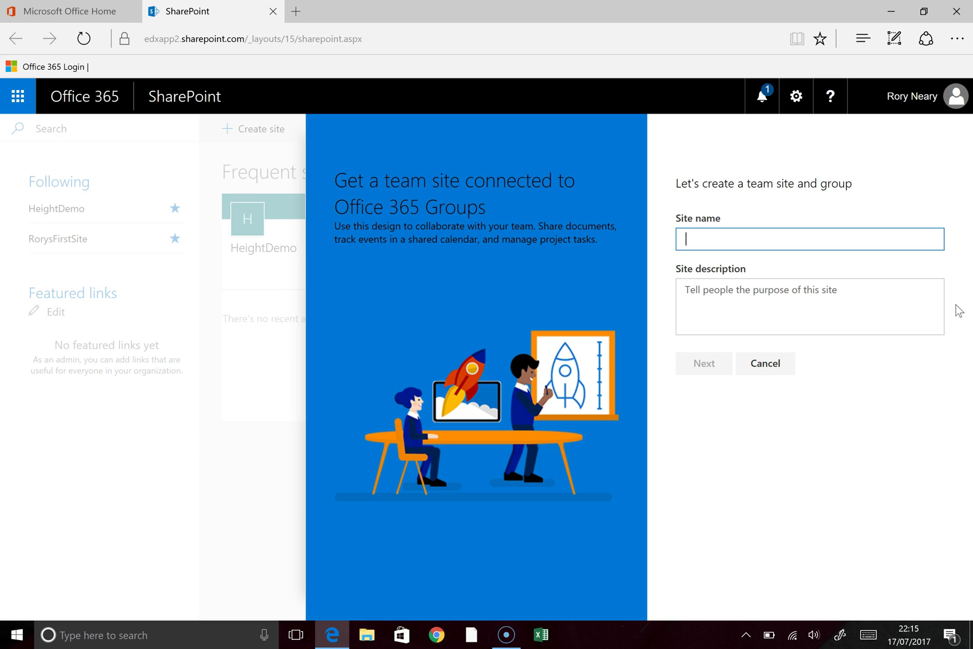
Step: Create the public team site 'PersonalDetails', skipping members, and dismiss the sync notice
text(Personal)
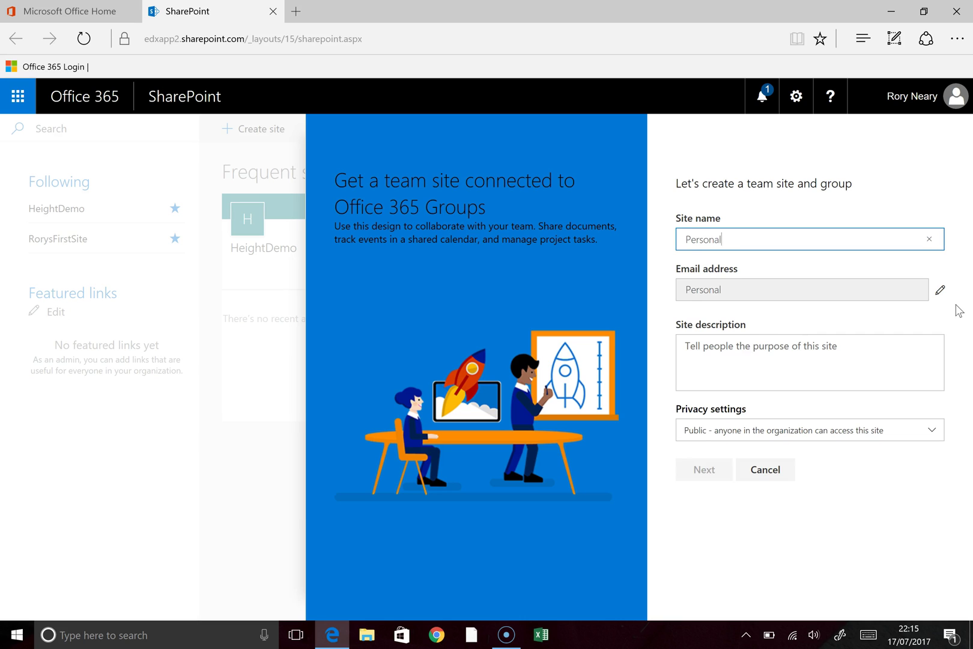
text(Details)
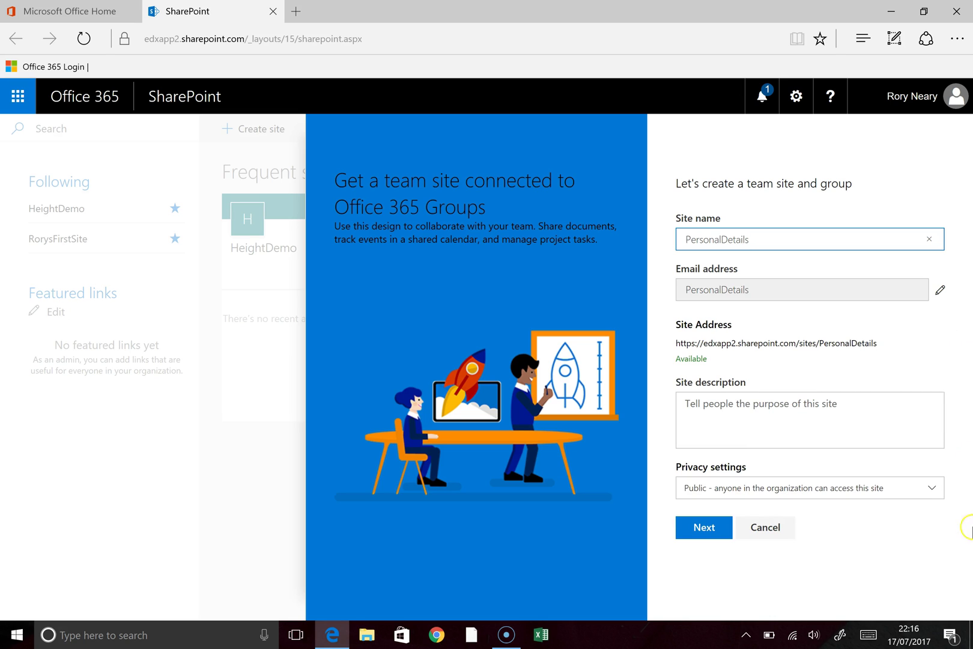
click(705, 527)
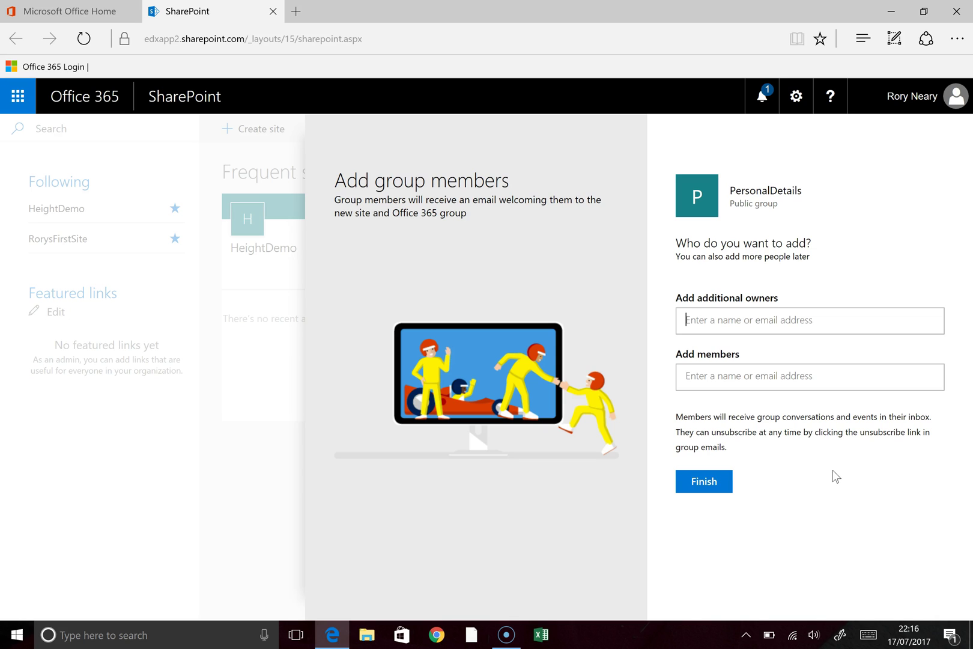
click(711, 480)
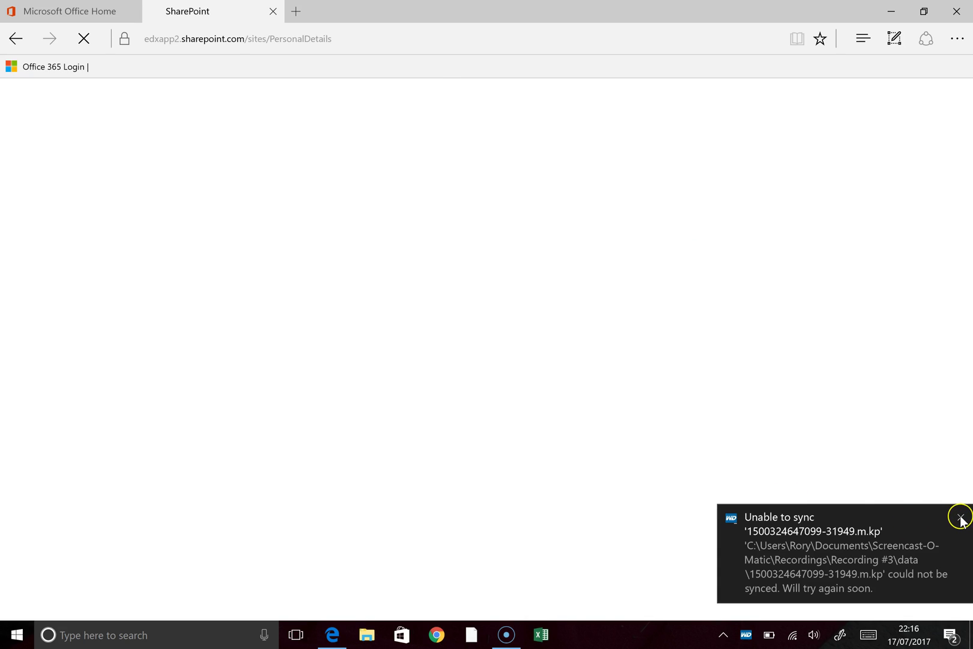
click(960, 518)
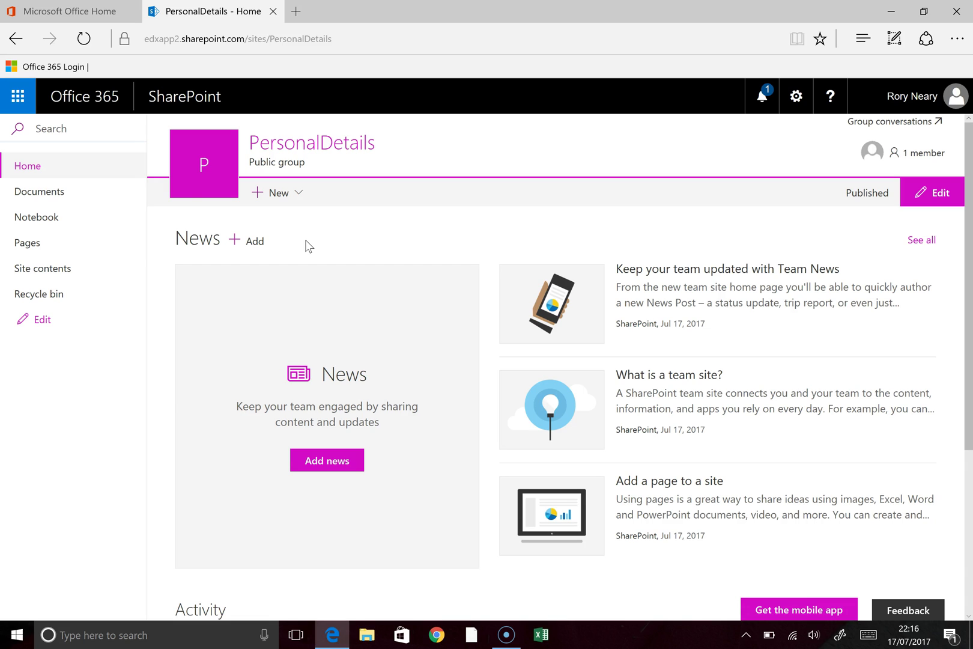
Step: From the site home, add a new list named 'PersonalDetailsList'
click(309, 224)
click(275, 196)
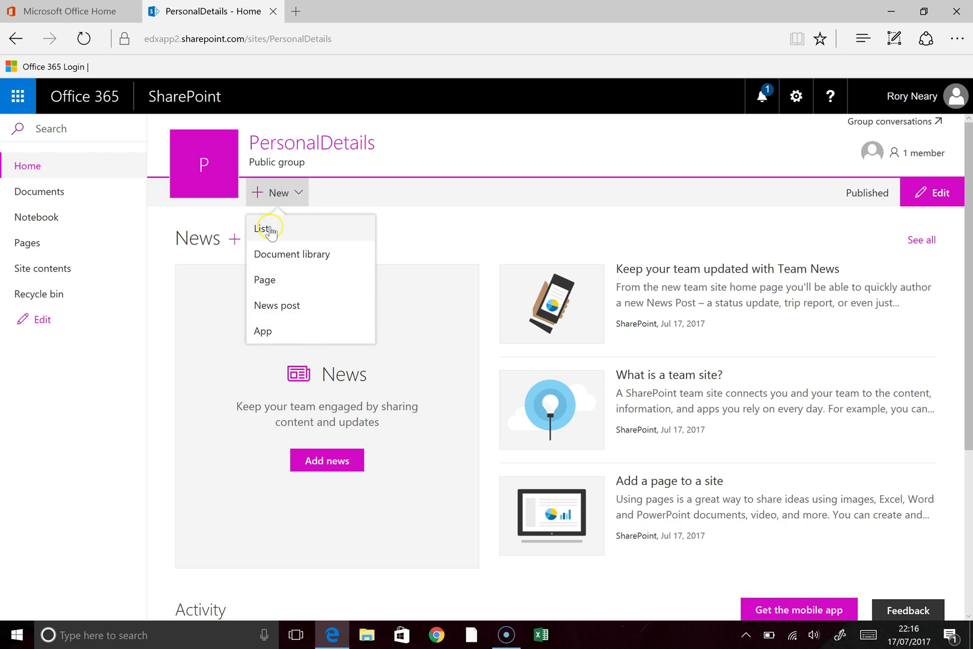
click(262, 228)
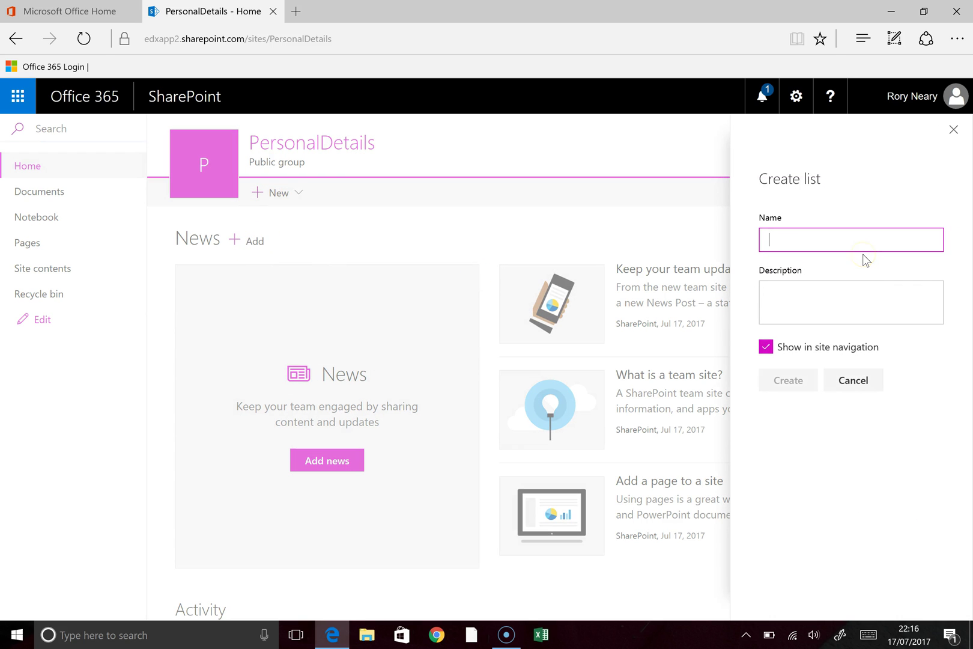
text(PersonalDetailsList)
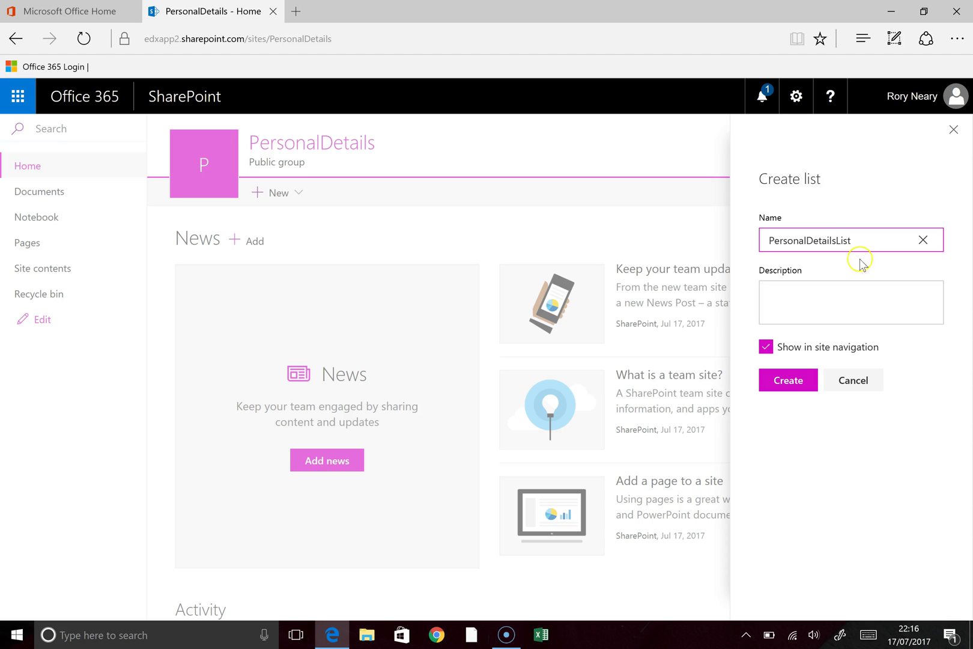
click(786, 380)
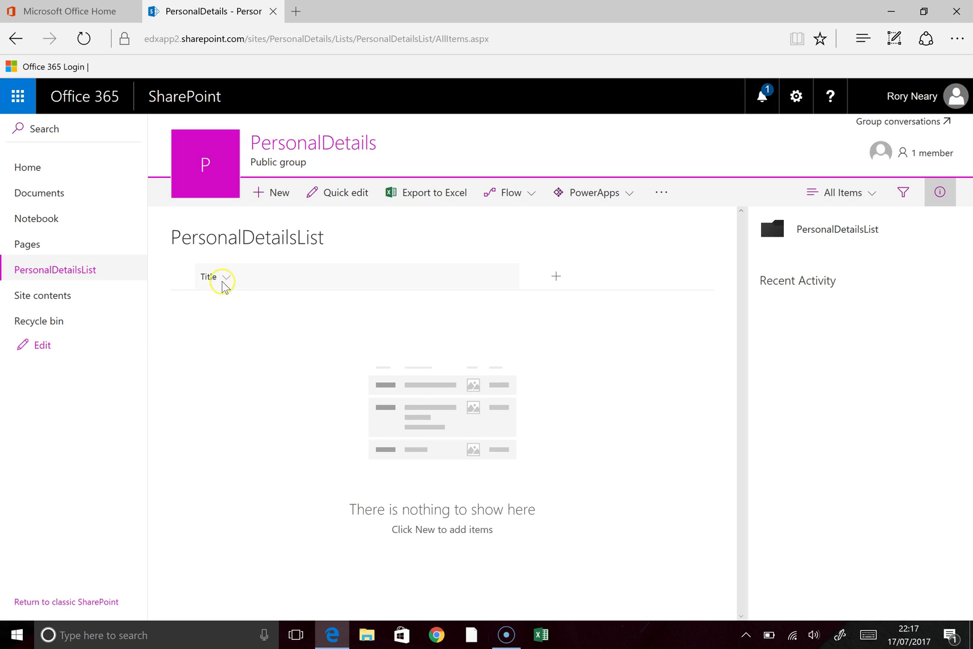
Step: Choose More... from the list's add-column menu to reach the full column settings
click(241, 276)
click(556, 278)
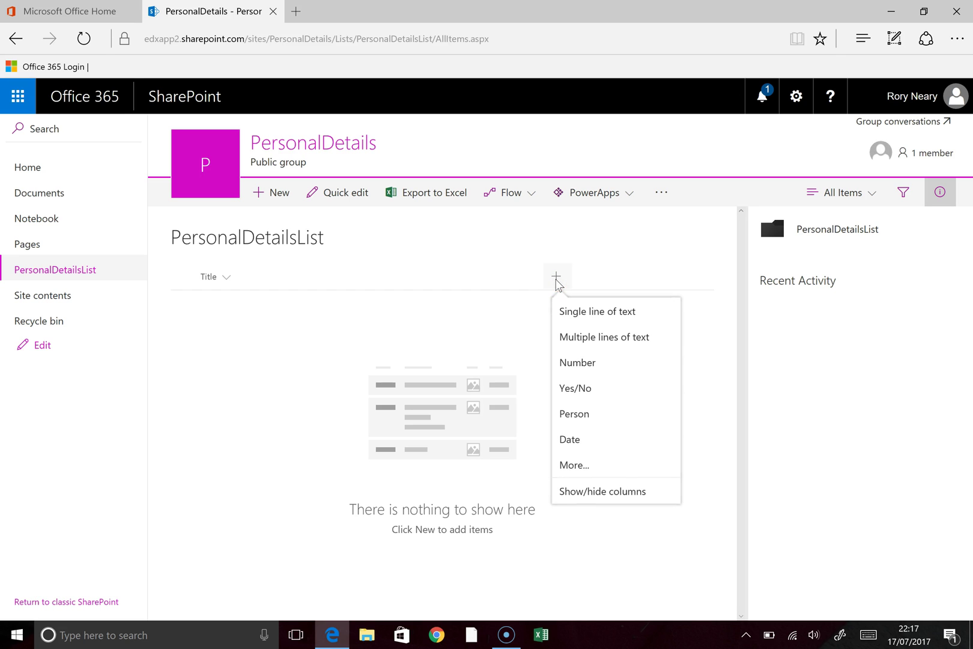
click(571, 314)
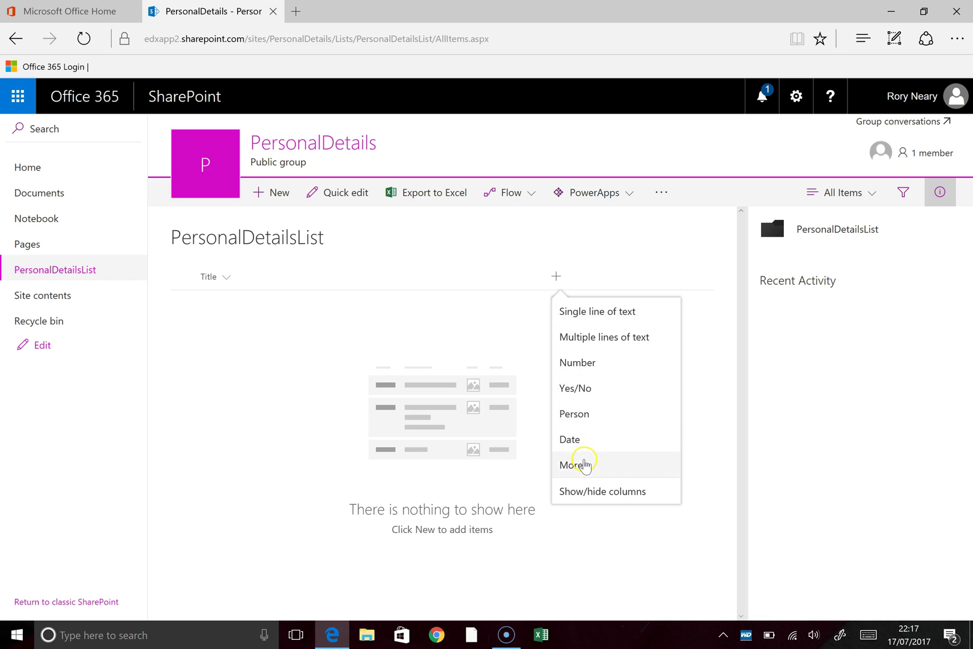
click(575, 464)
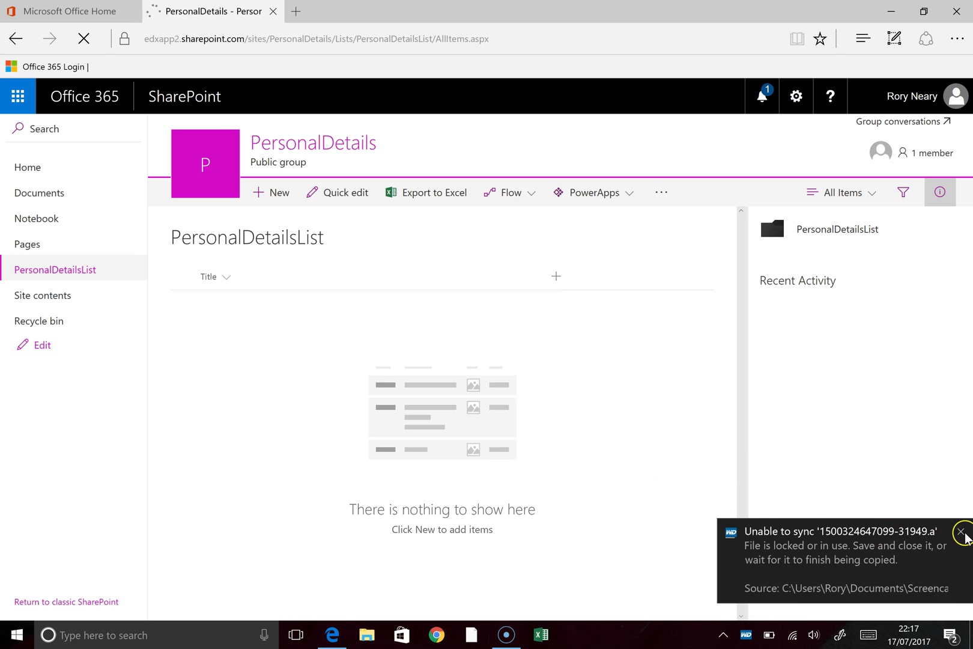
click(961, 532)
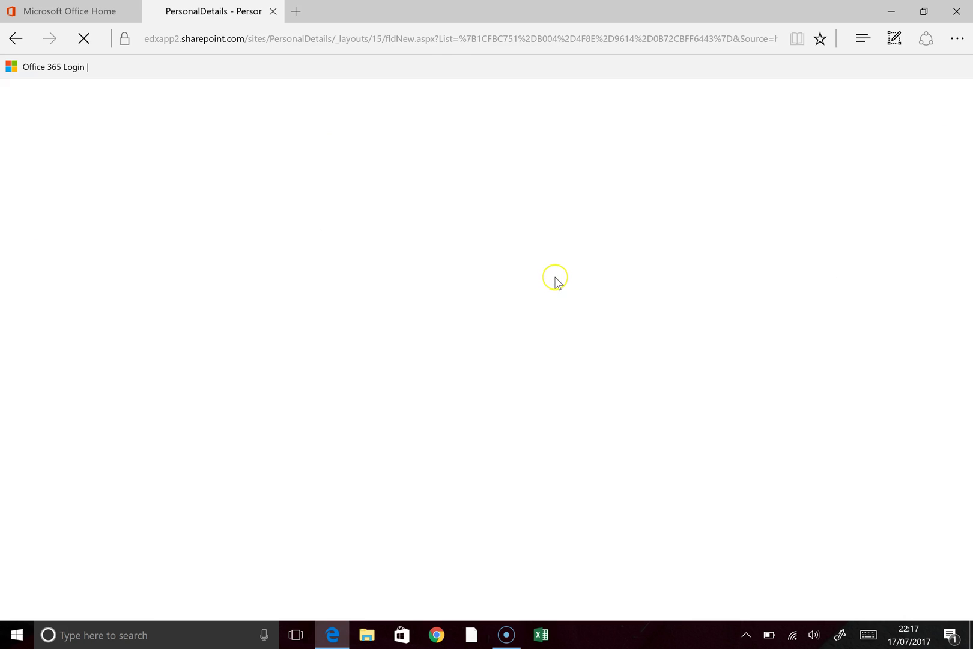
Step: Create a Number column named 'Height' on PersonalDetailsList
click(316, 337)
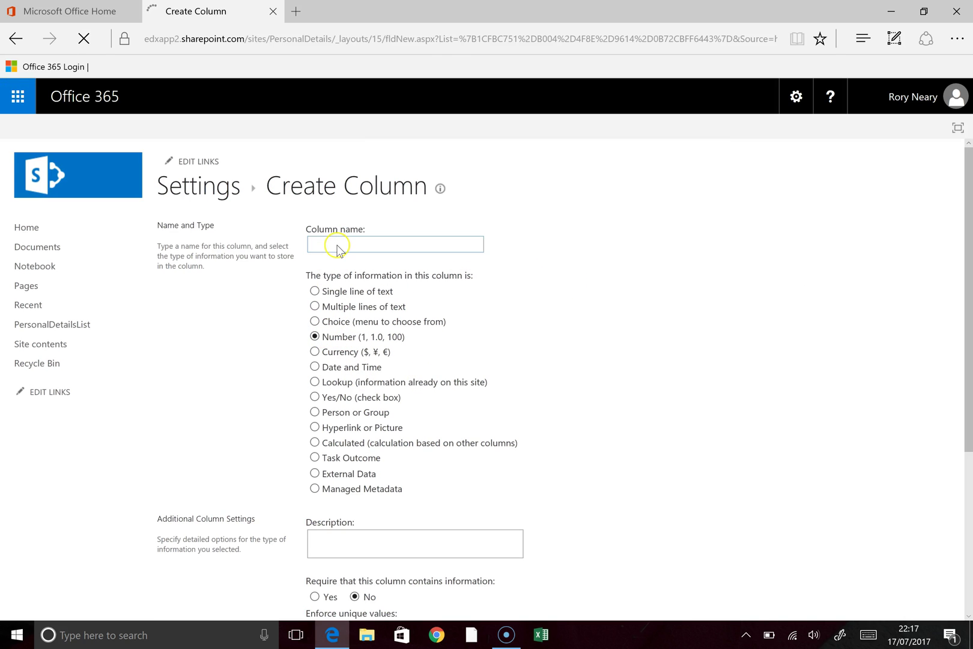
click(360, 248)
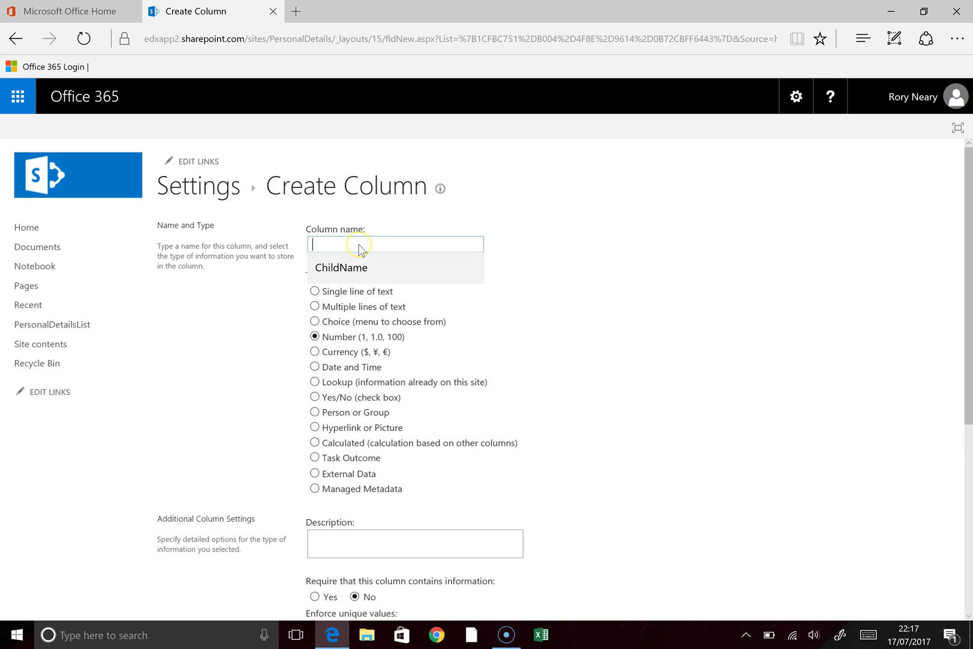
text(Height)
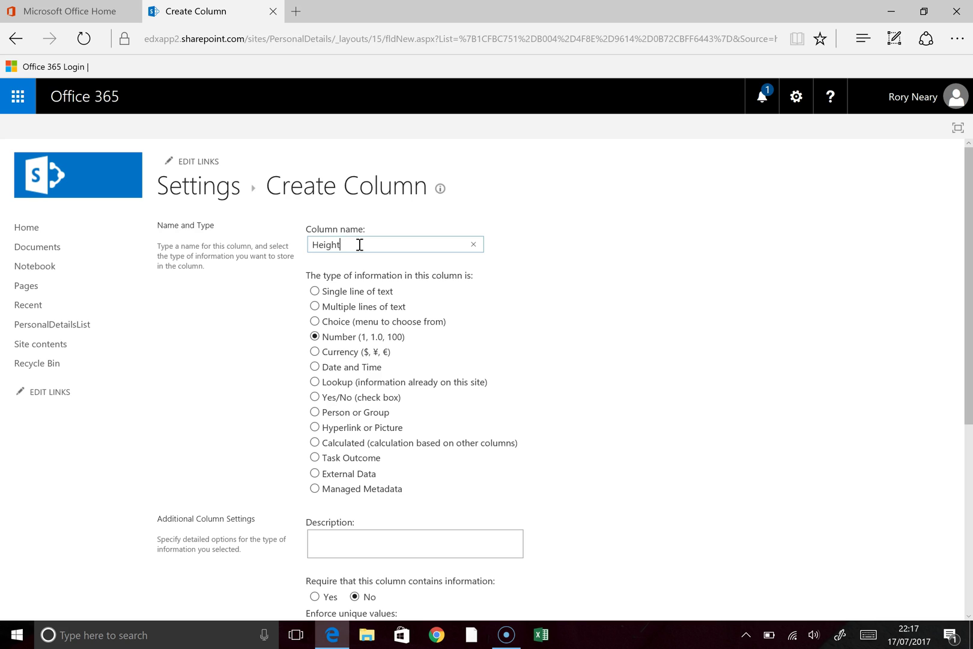
scroll(508, 406, down, 5)
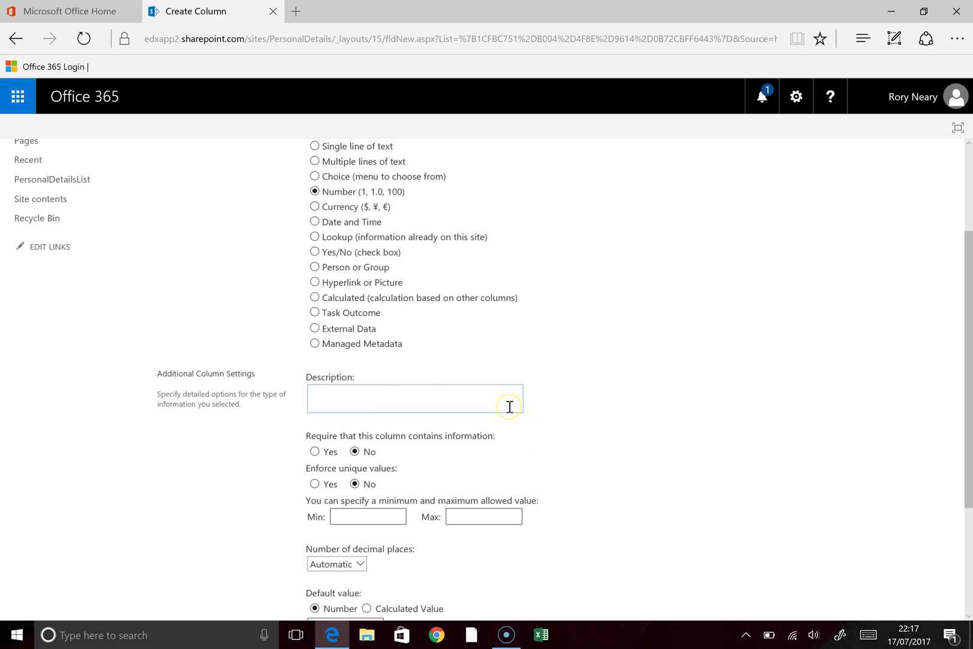
scroll(509, 407, down, 1)
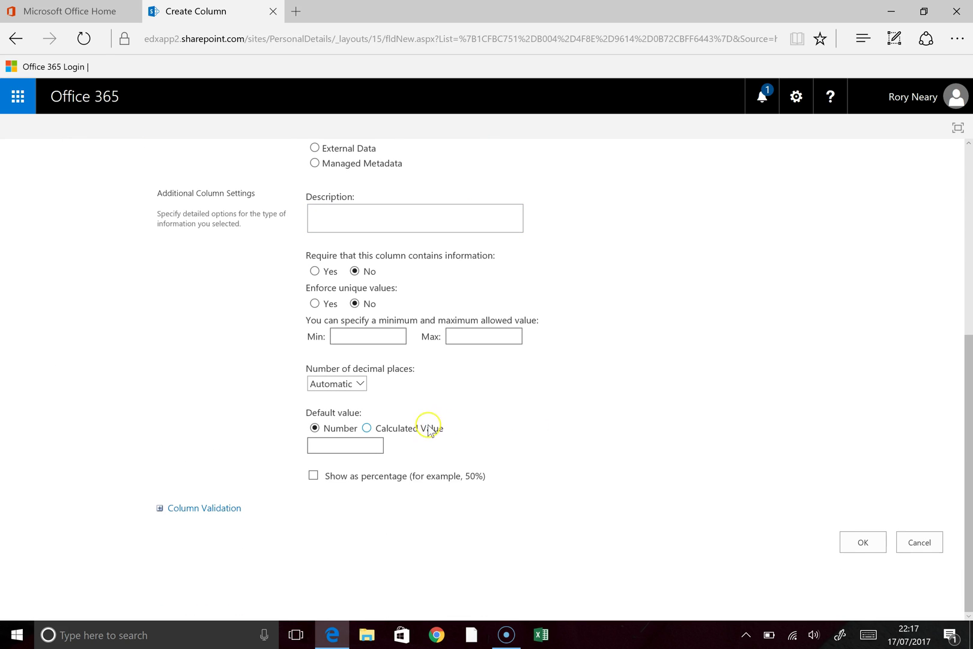
click(855, 544)
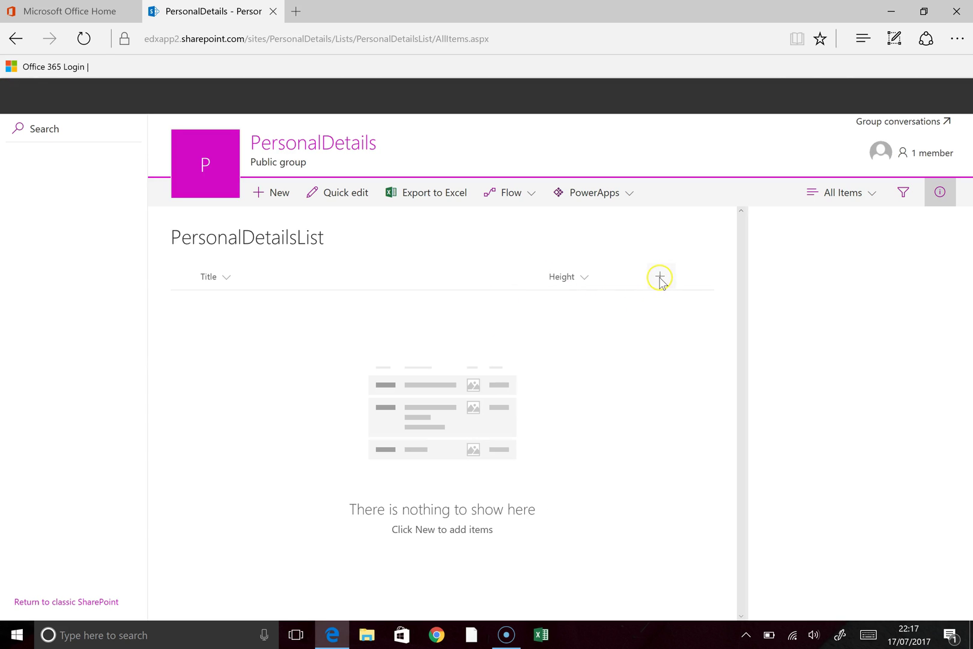
Step: Add 'EyeColour' as a Single line of text column next to Height
click(660, 277)
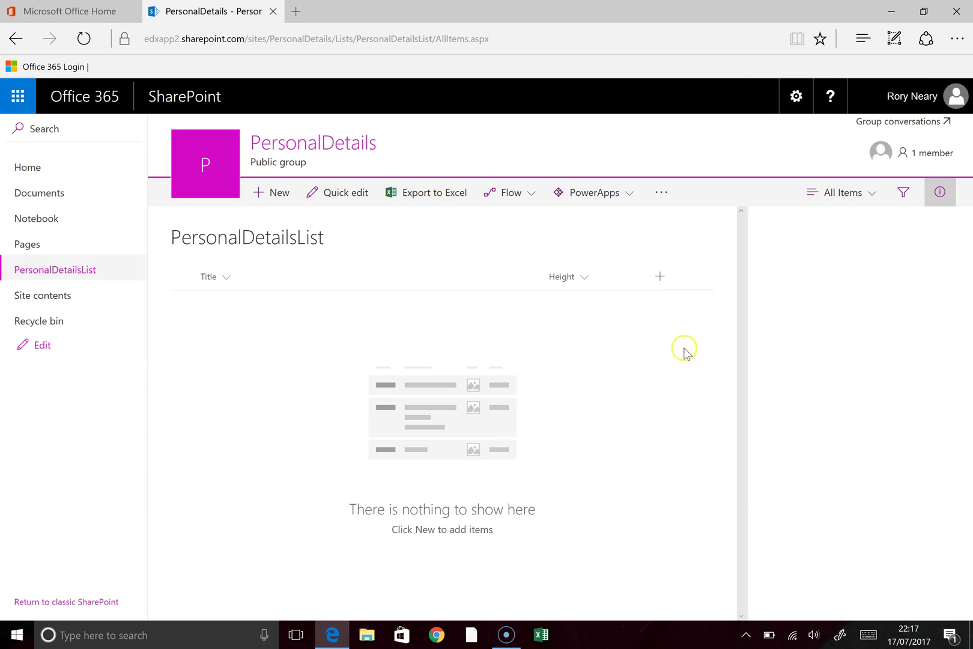
click(660, 278)
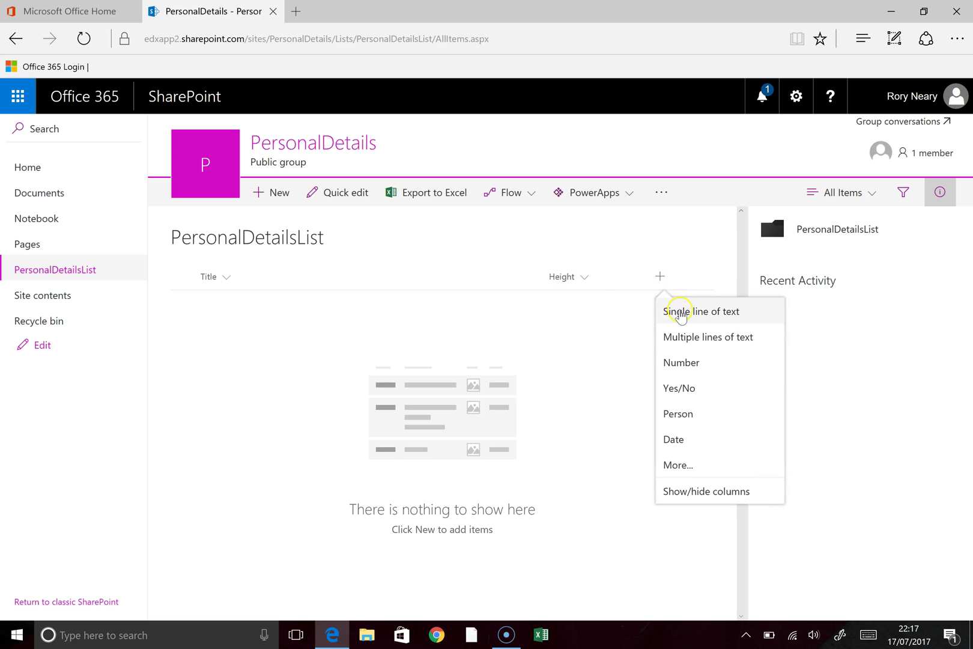
click(667, 310)
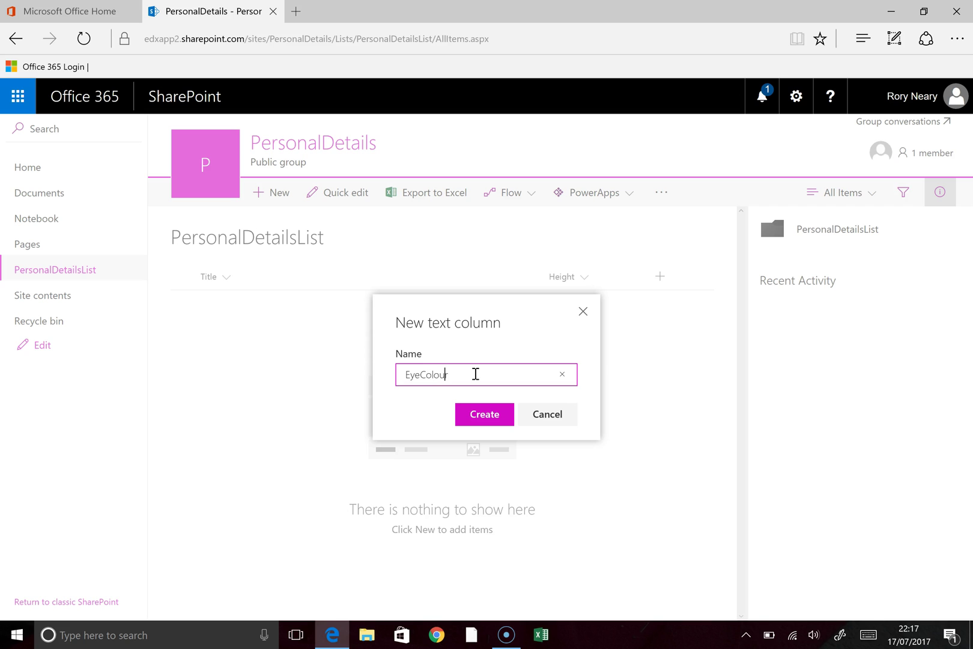
click(479, 417)
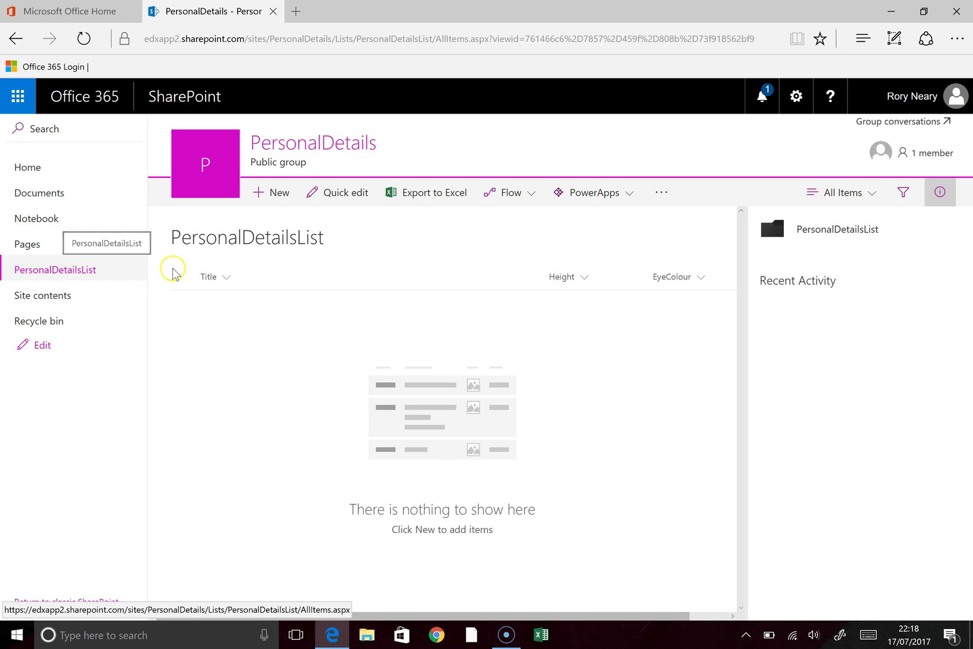
Step: In List settings, rename Title to 'Name', enforce unique values, and accept indexing
click(797, 97)
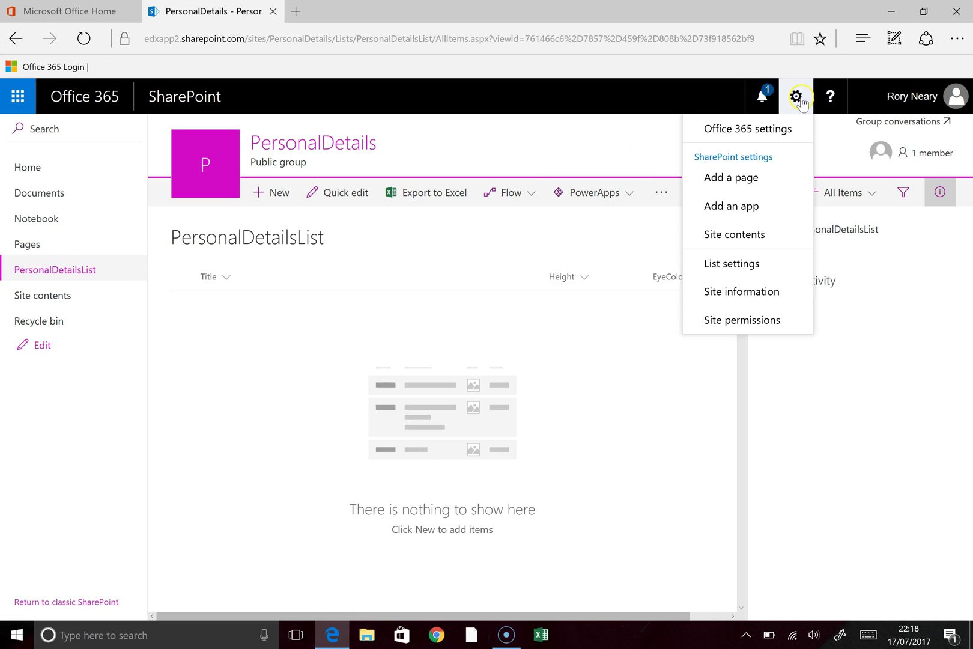
click(730, 263)
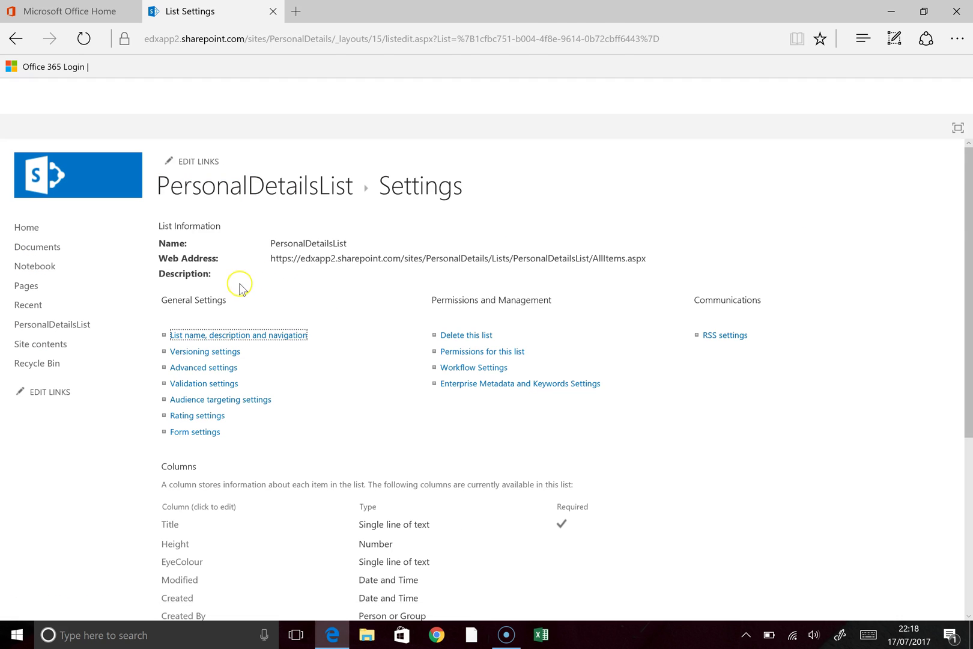
scroll(229, 442, down, 3)
click(173, 381)
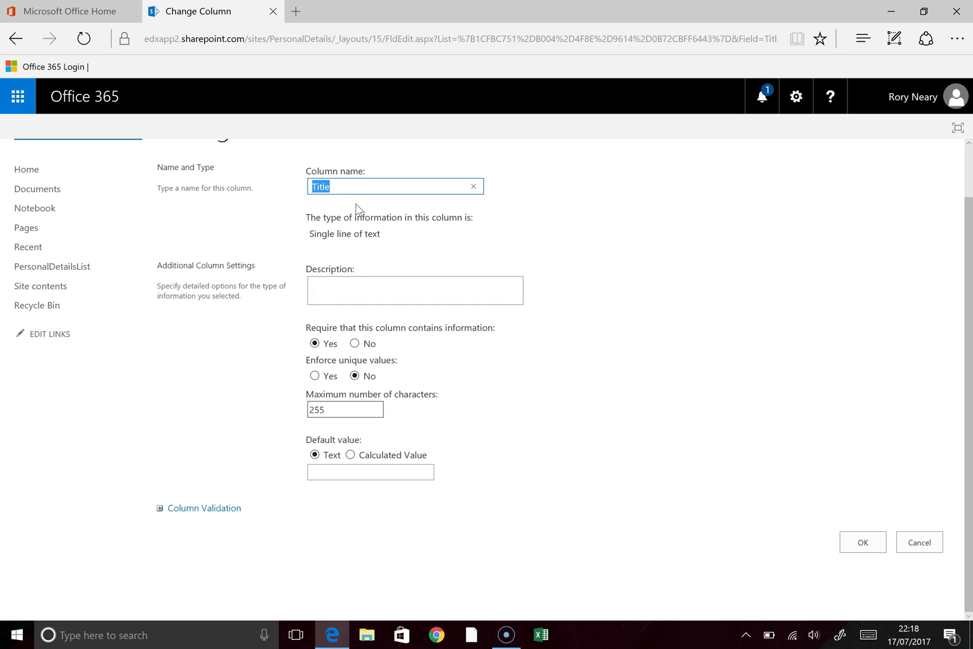
text(Name)
click(314, 376)
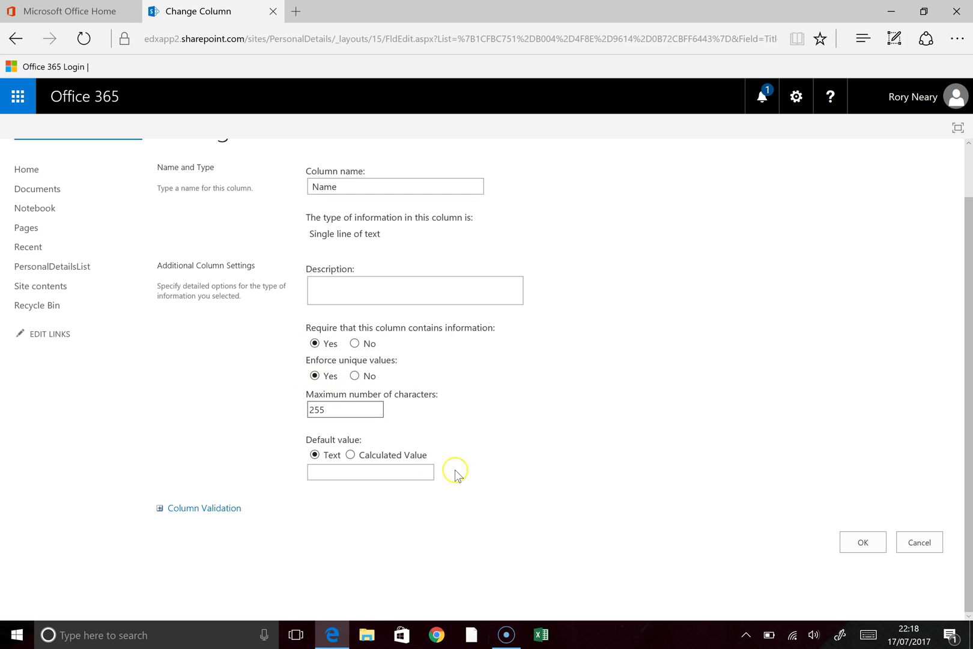
click(860, 542)
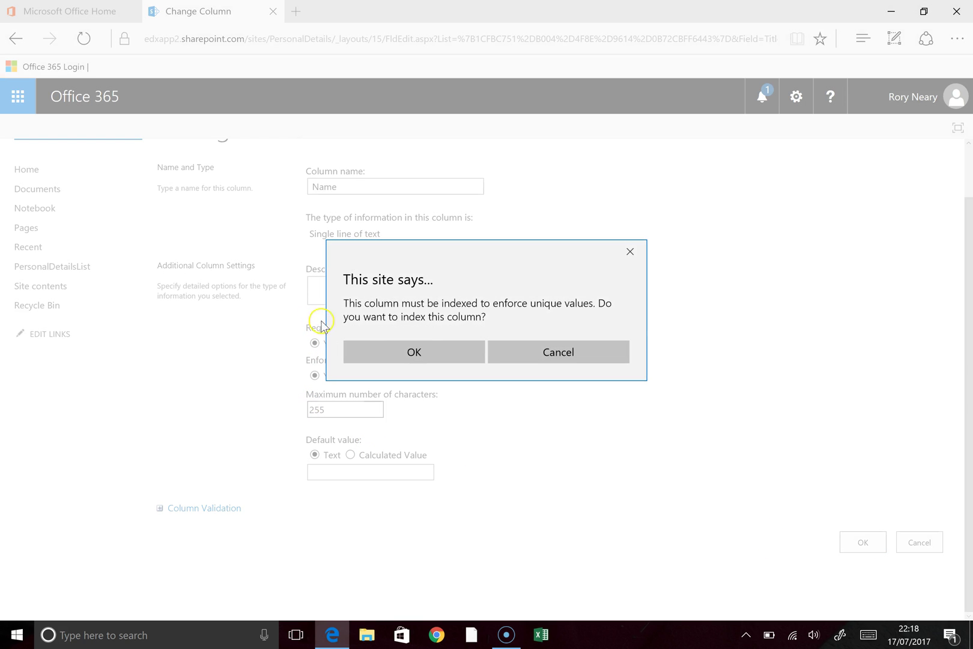
click(414, 354)
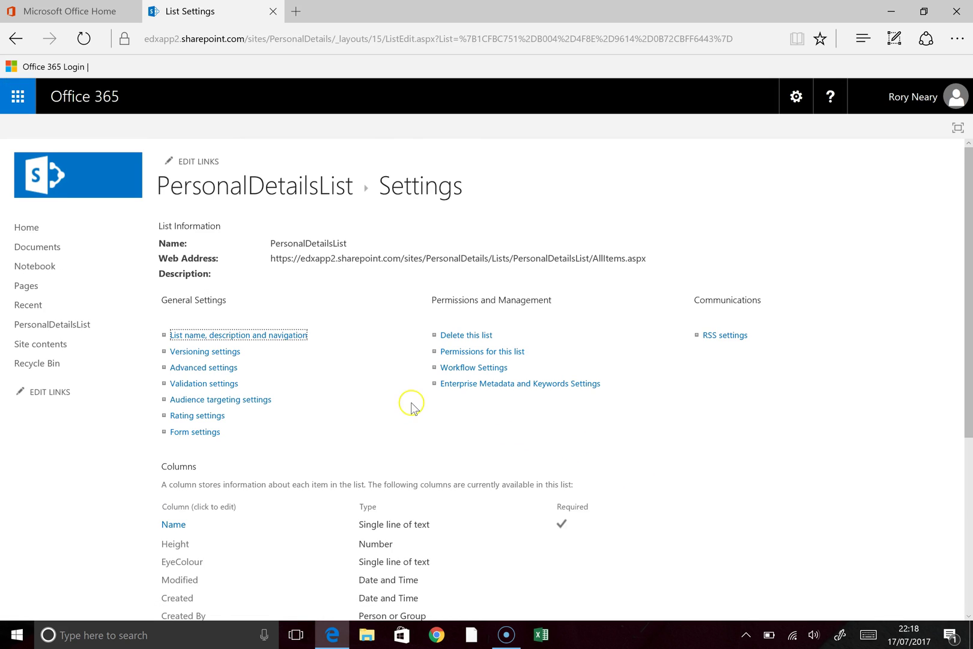
Step: From List settings, create a single-line text column named 'FavouriteCountry'
scroll(396, 405, down, 3)
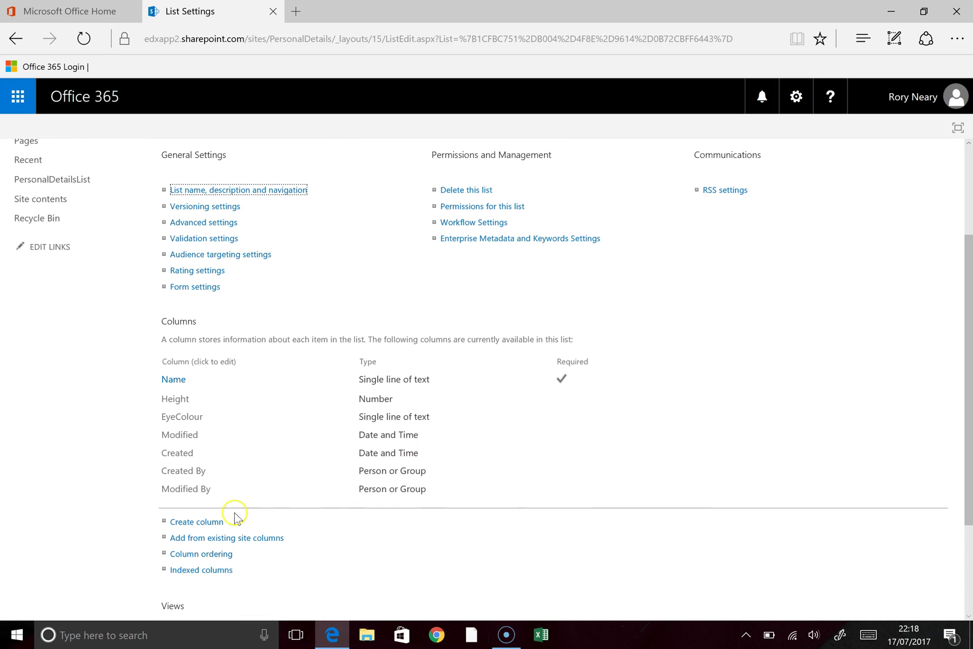
click(201, 522)
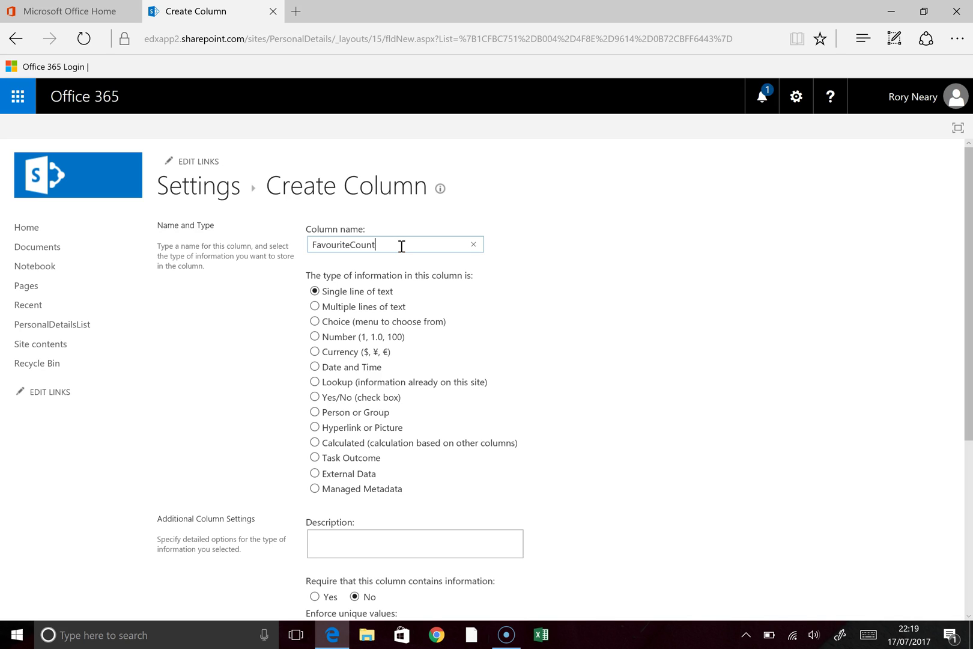
scroll(400, 246, down, 5)
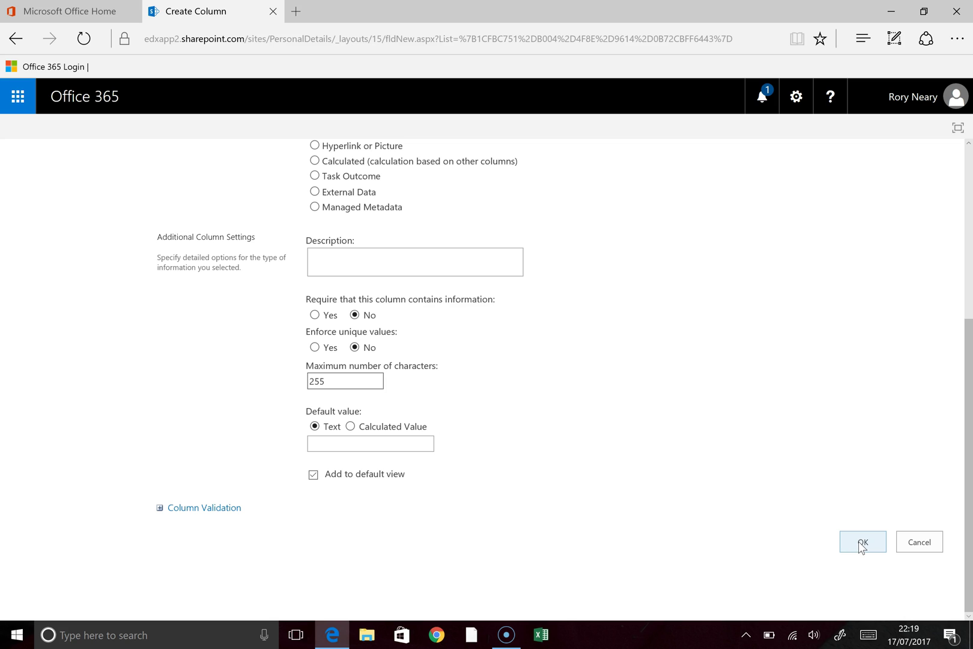
click(860, 542)
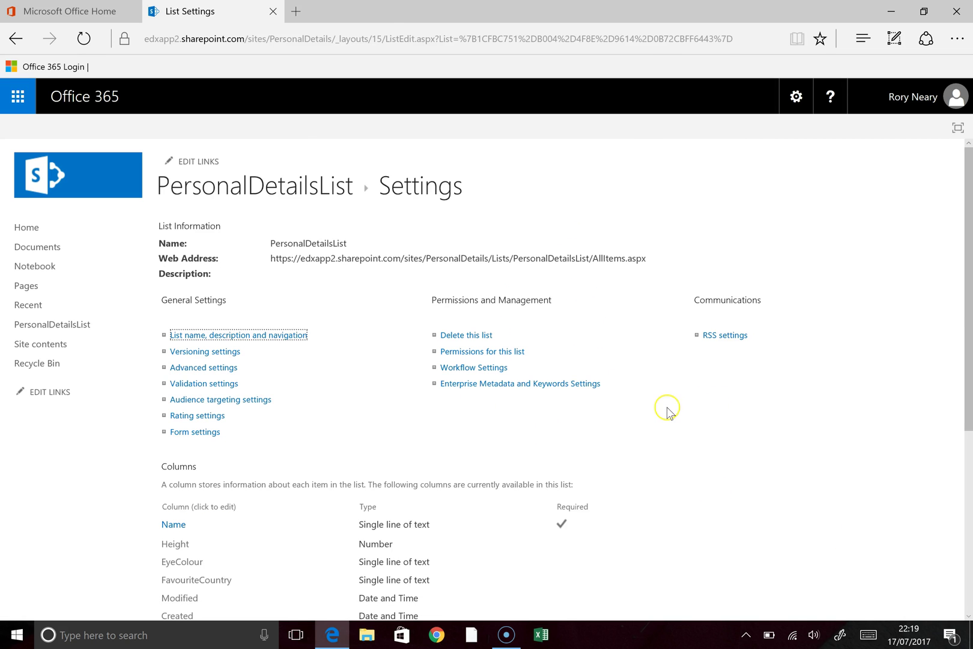
Step: Open PersonalDetailsList from the site home in Quick edit grid mode
scroll(667, 411, down, 2)
scroll(667, 412, up, 2)
scroll(583, 390, down, 3)
scroll(586, 391, down, 2)
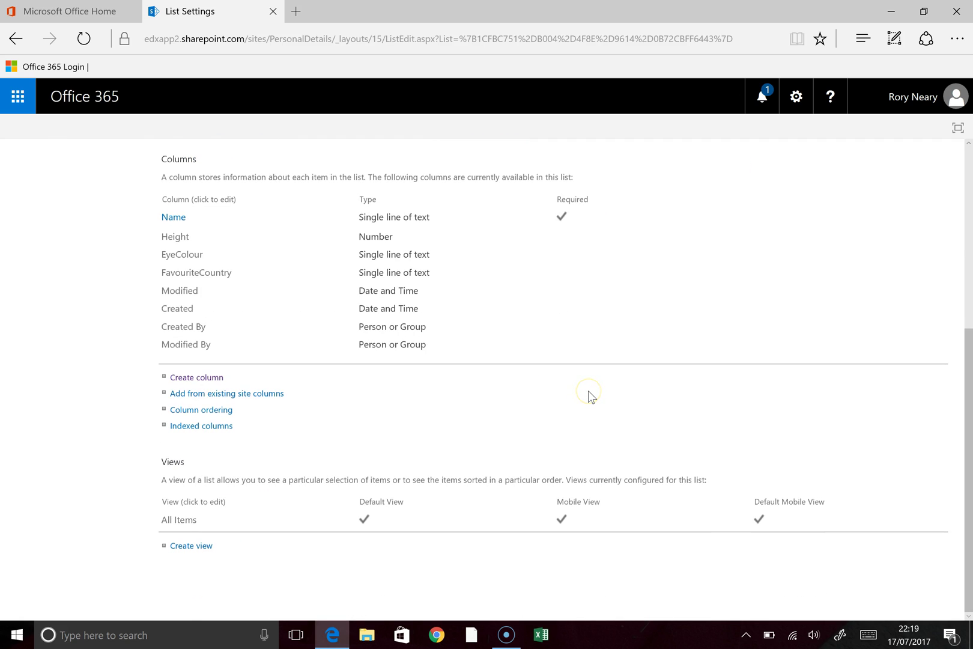
scroll(588, 391, up, 5)
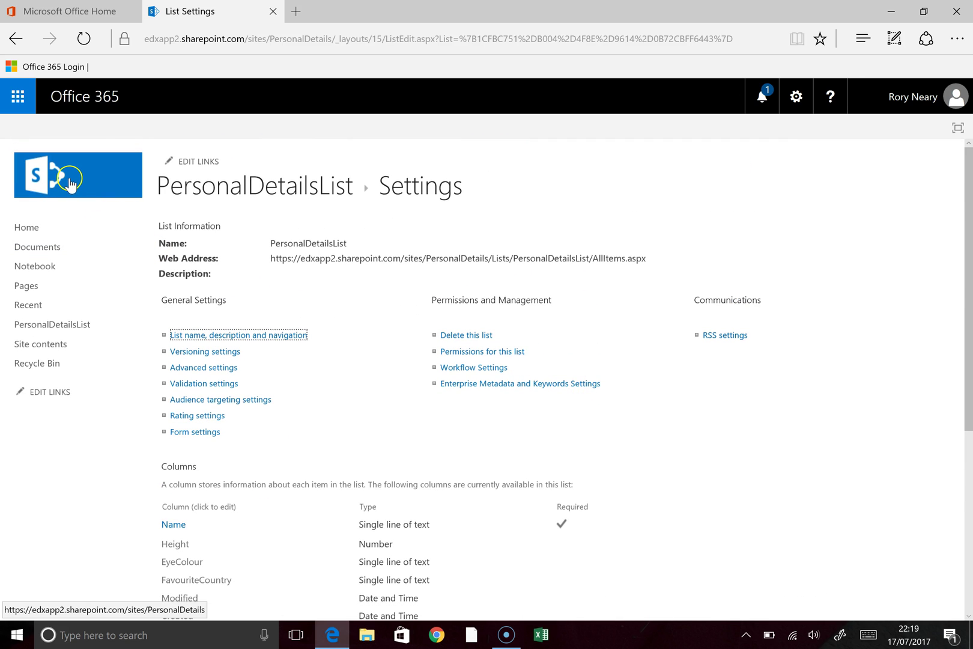
click(55, 247)
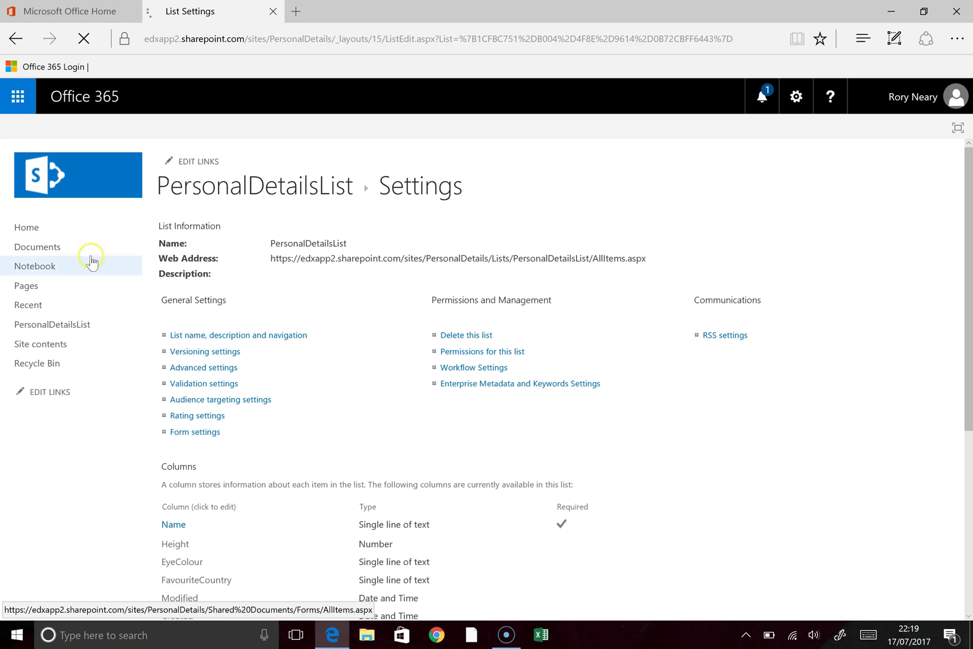
click(52, 231)
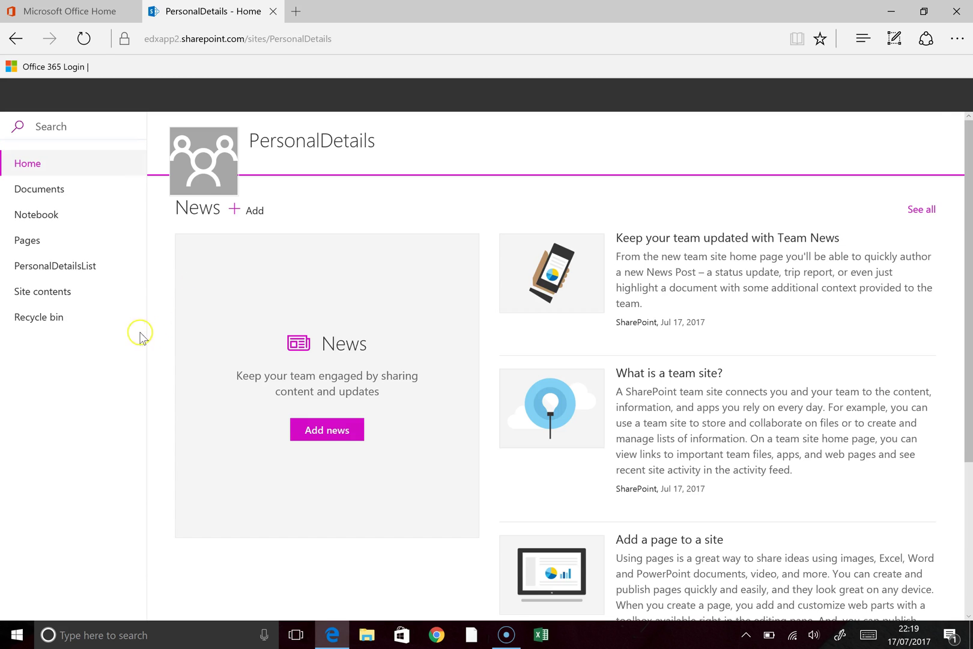
click(49, 271)
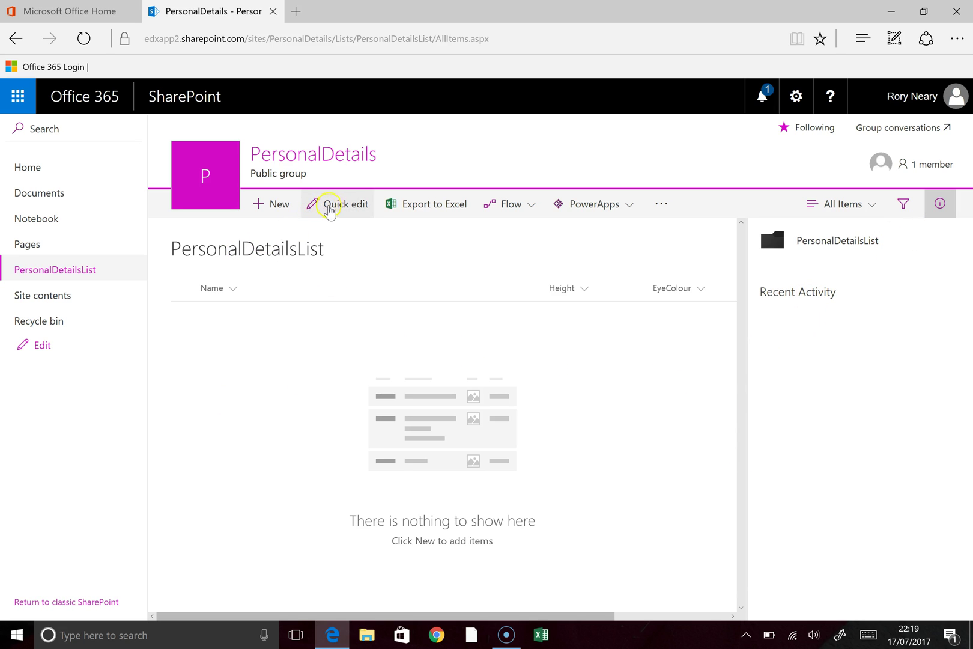
click(329, 209)
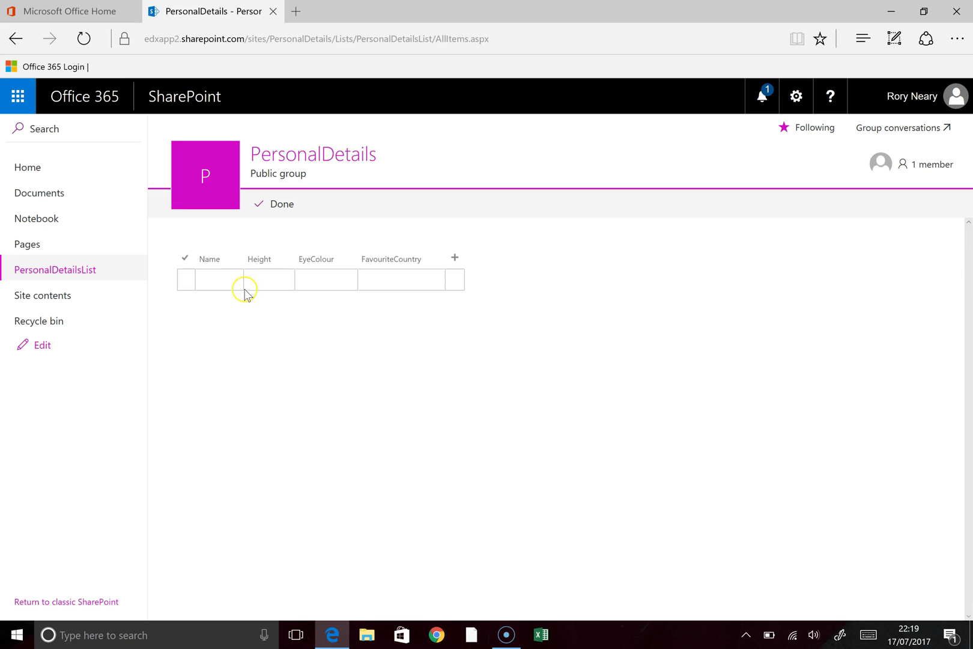
Step: Enter the first record: a person's name, height 180, eye colour Blue, country France
click(213, 282)
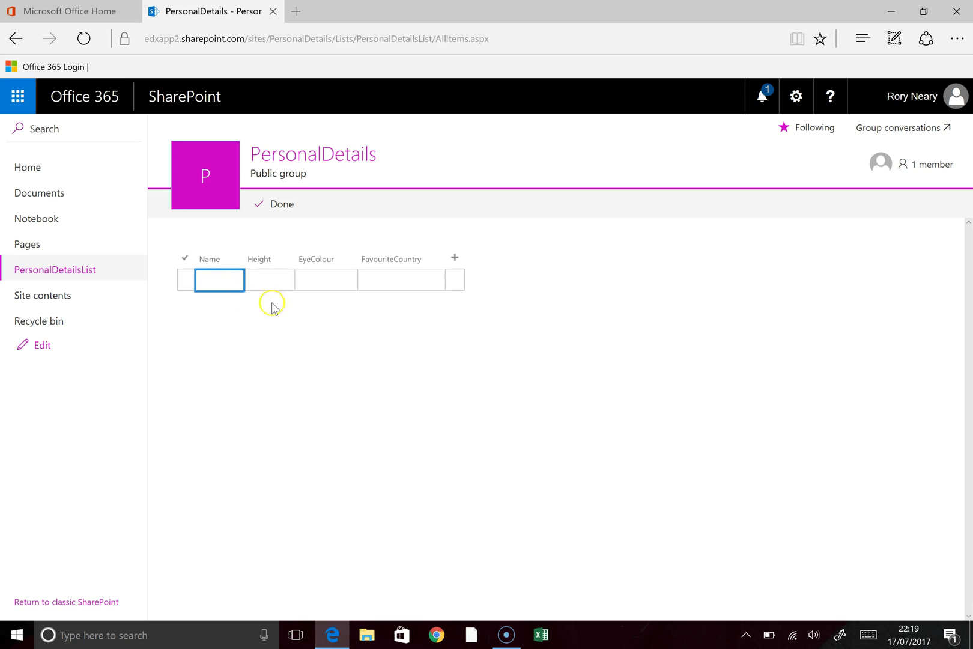
text(John)
key(Tab)
text(180)
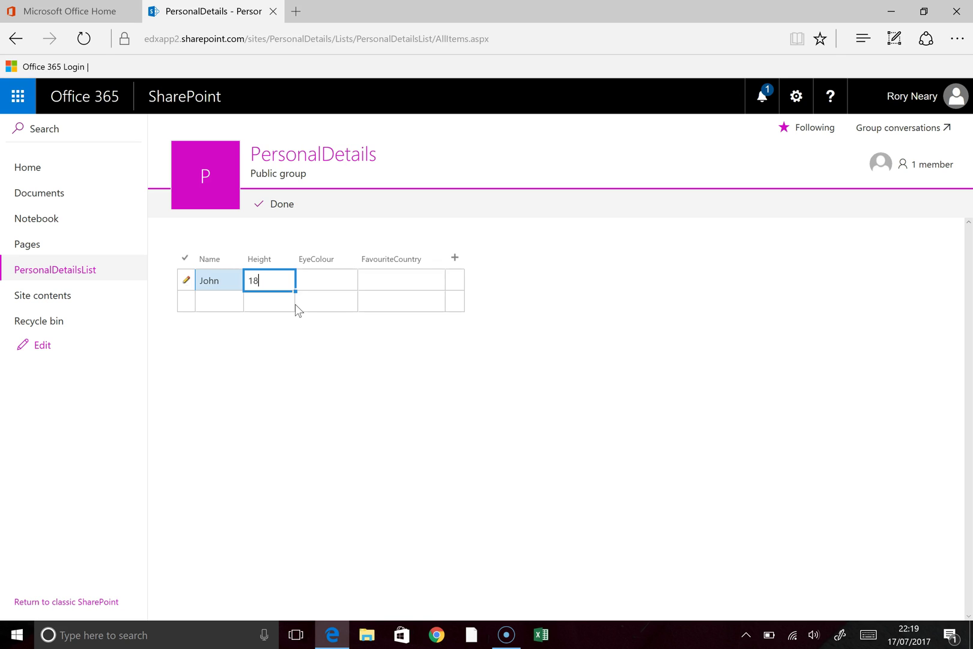
key(Tab)
text(Blue)
key(Tab)
text(France)
key(Return)
Step: Enter the second record: a person's name, height 170, eye colour Brown, country Scotland
key(shift+Tab)
key(shift+Tab)
key(shift+Tab)
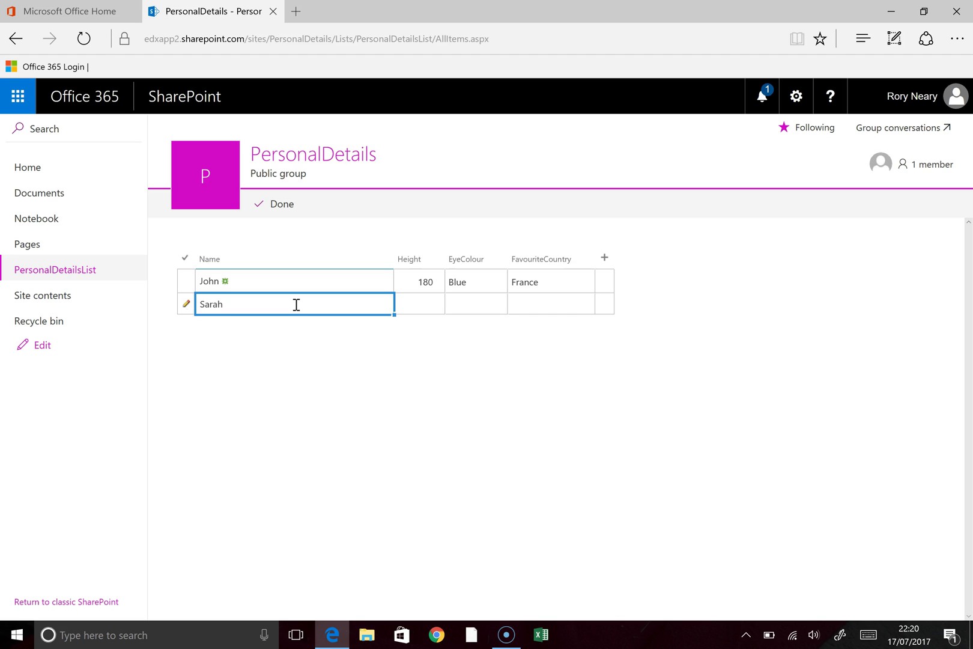
text(Sarah)
key(Tab)
text(170)
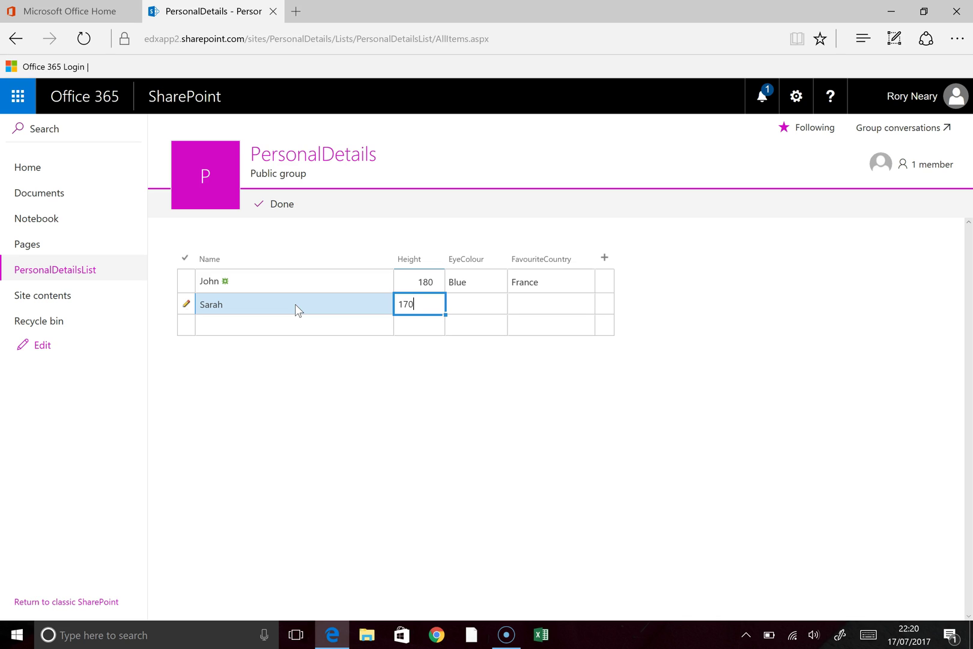
key(Tab)
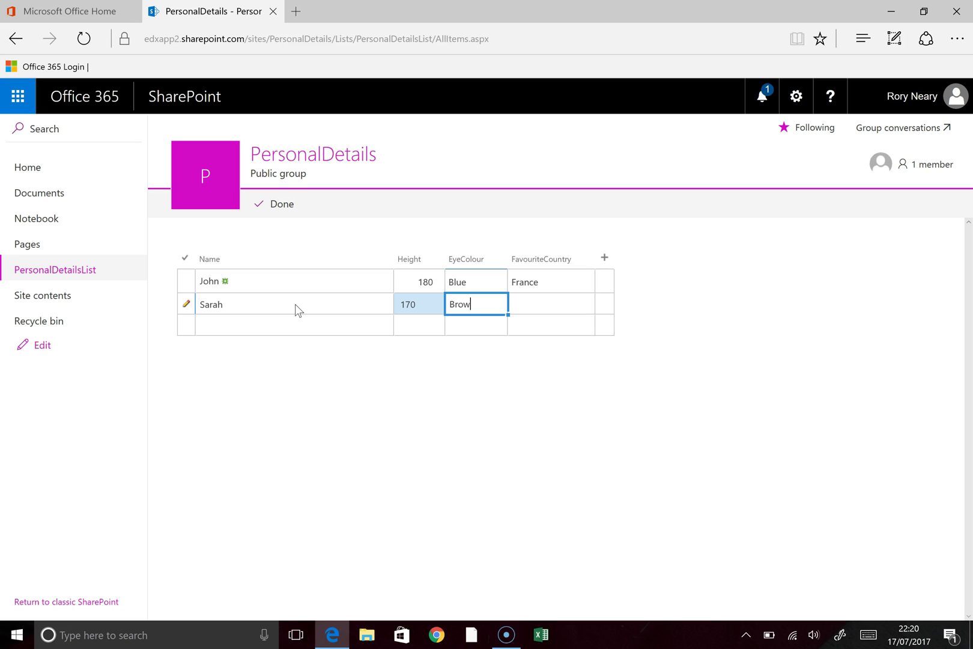
key(Return)
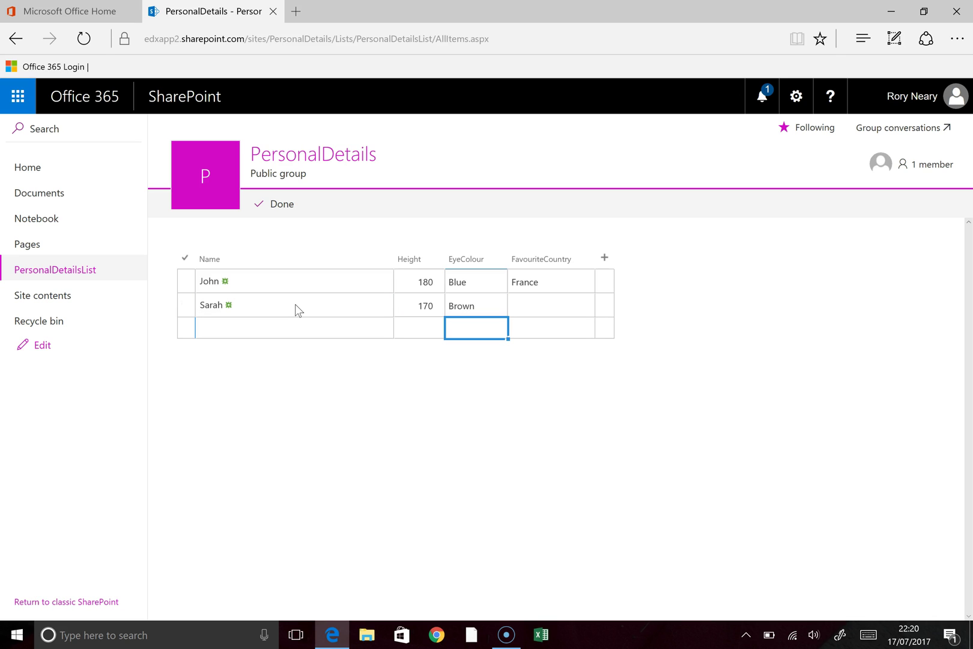
key(Up)
key(Tab)
text(Sc)
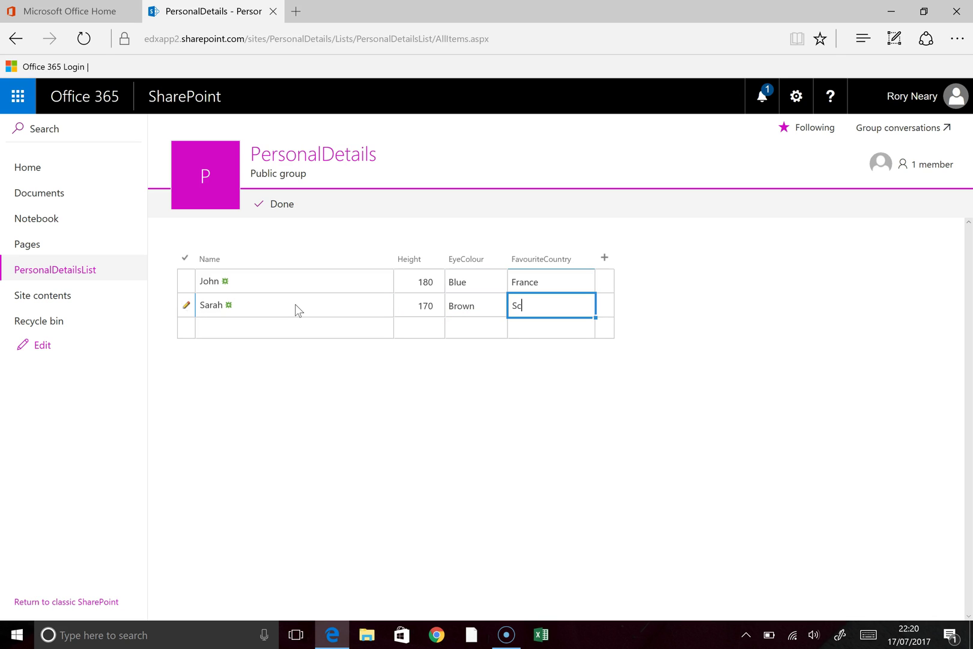
text(otland)
key(Return)
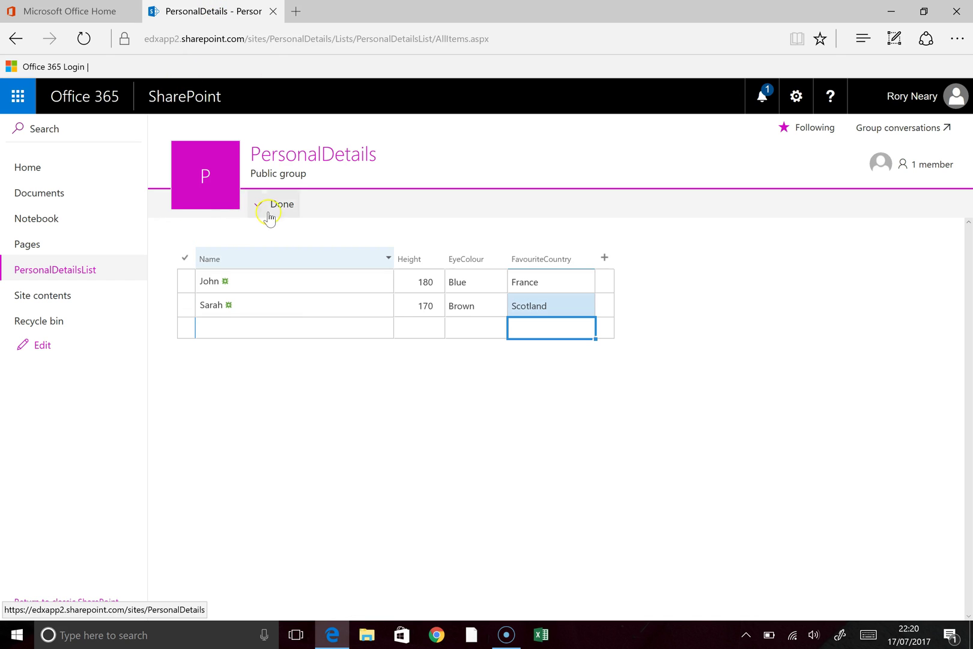
Step: Finish Quick edit and create a PowerApps app named 'PersonalDetailsApp' from the list
click(280, 206)
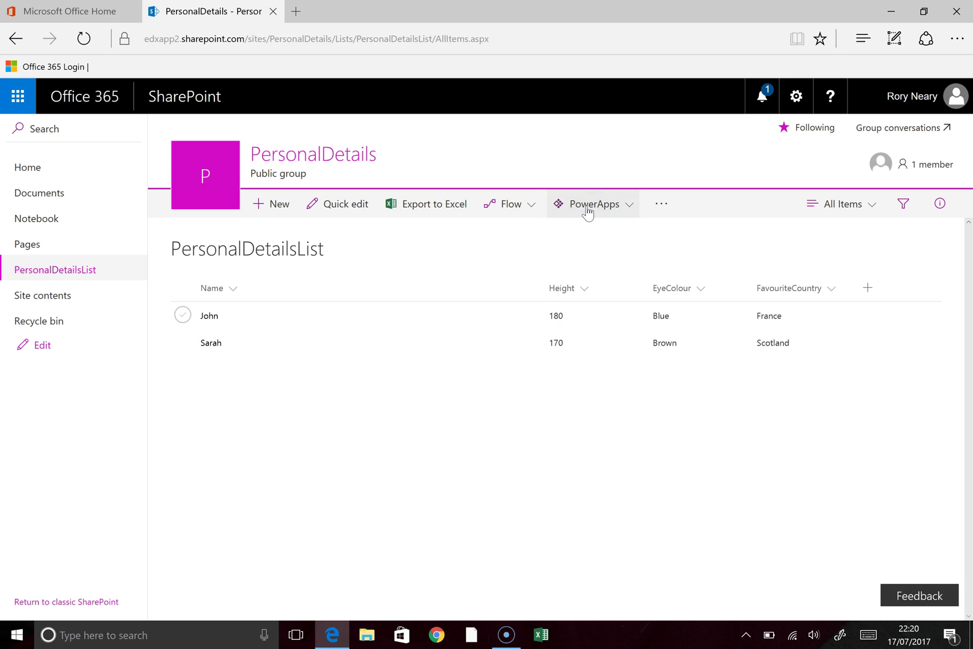
click(628, 210)
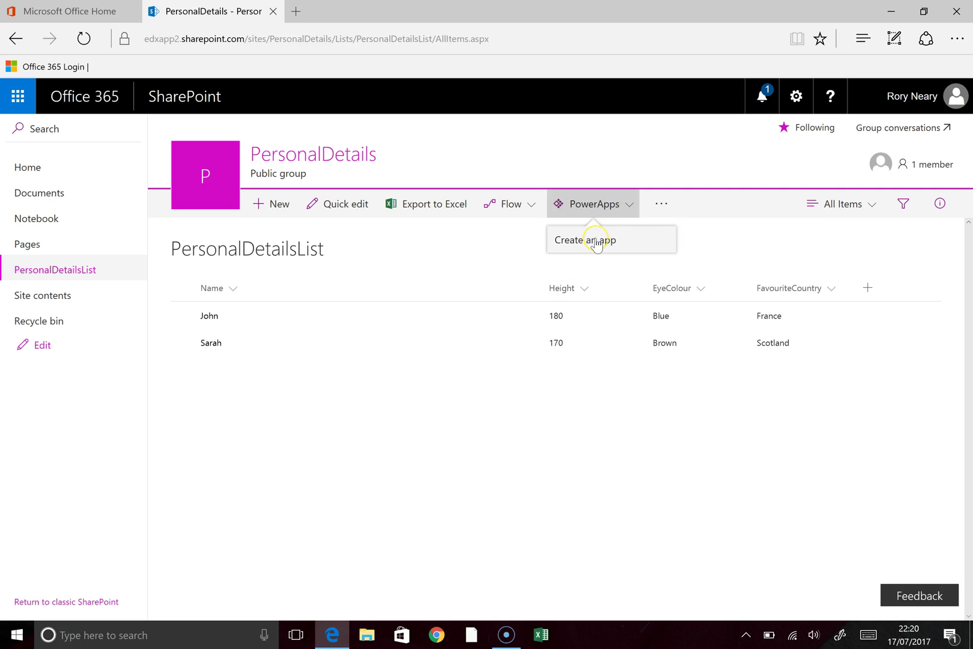
click(596, 242)
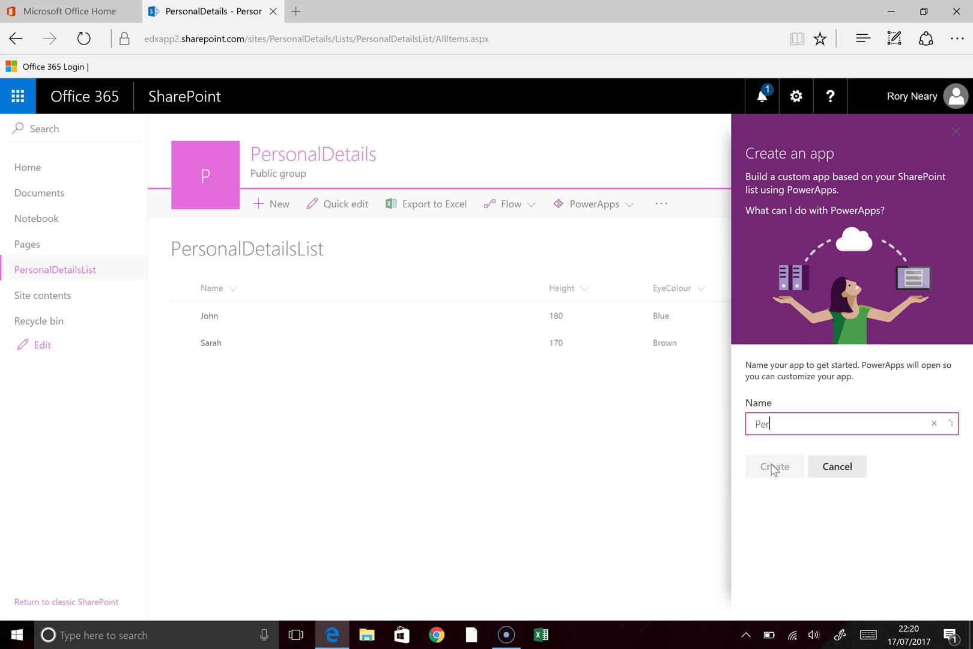
text(PersonalDetailsApp)
click(781, 474)
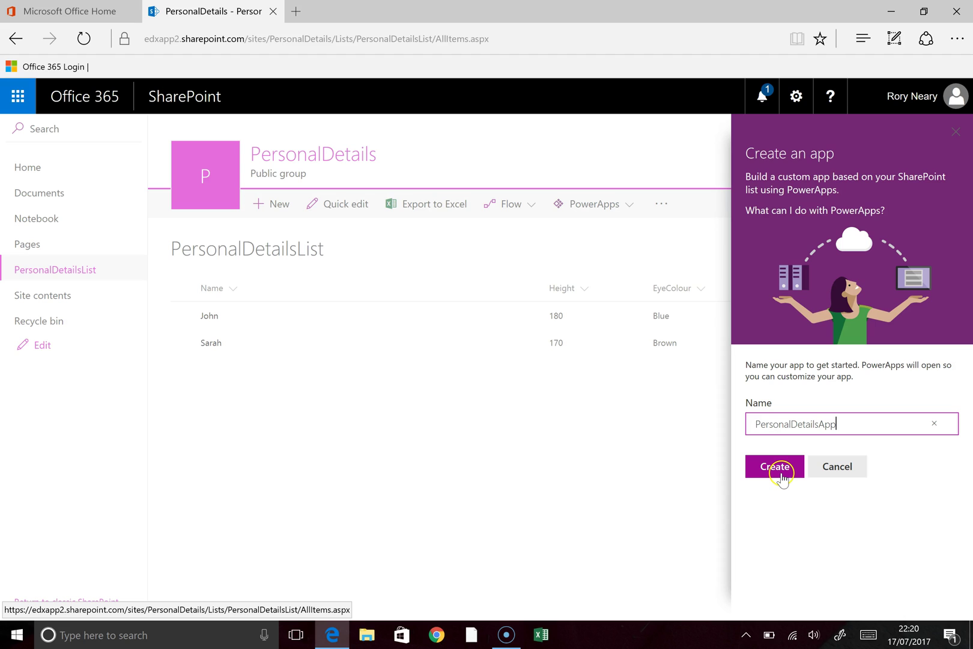
click(776, 473)
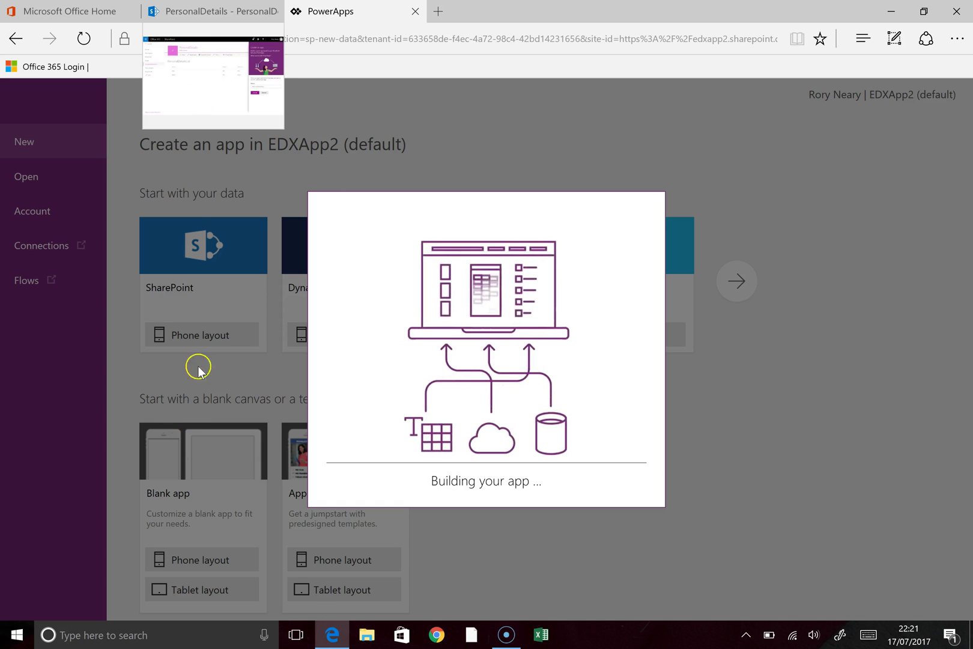
Step: Glance at the SharePoint list while PersonalDetailsApp builds, then return to PowerApps Studio
click(208, 15)
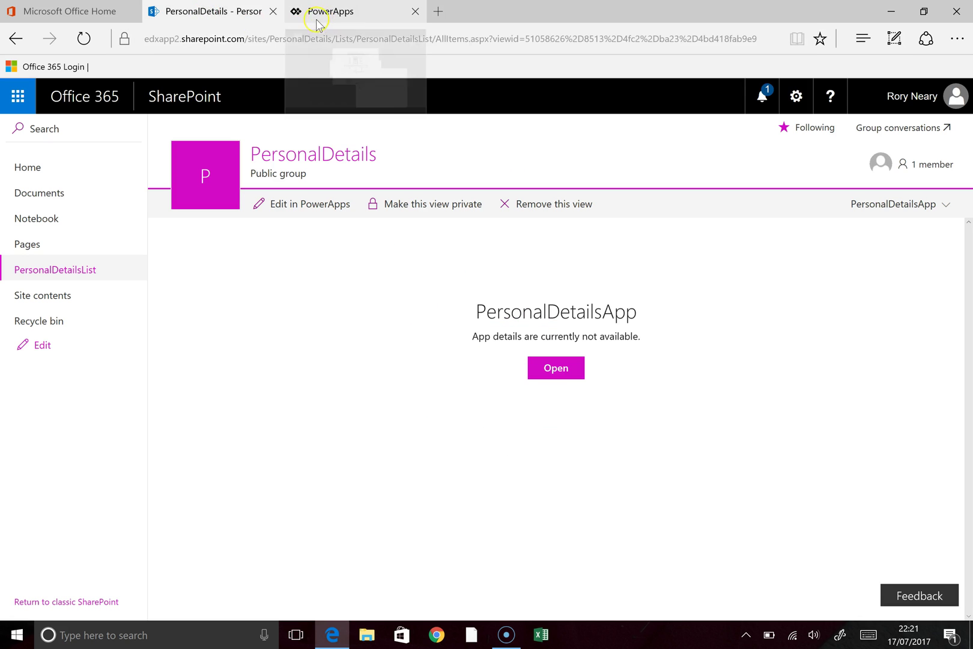
click(317, 15)
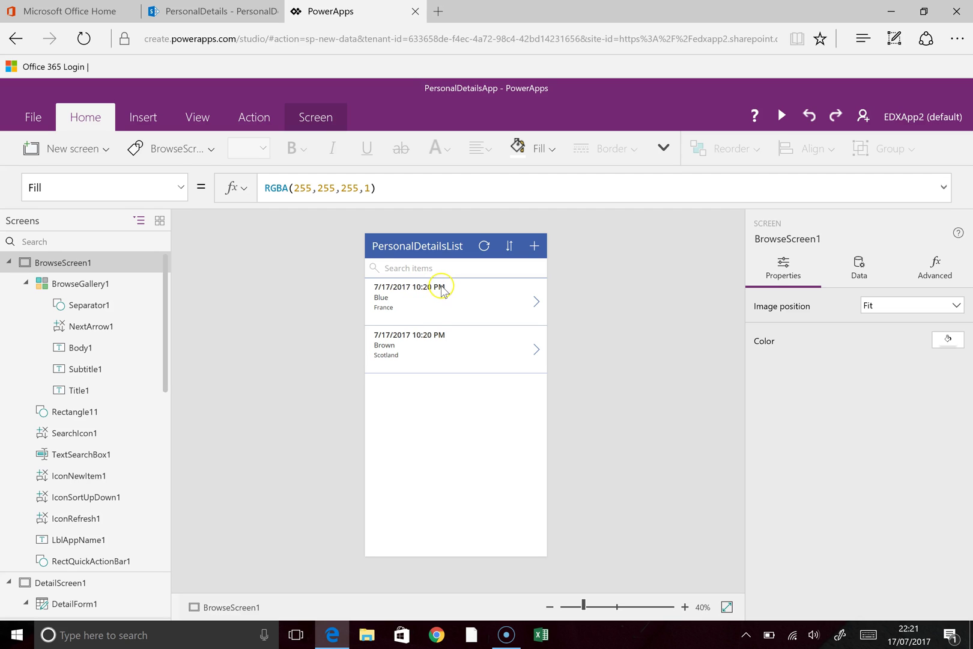
Step: Make the browse gallery title show each record's Name instead of its Created date
click(438, 287)
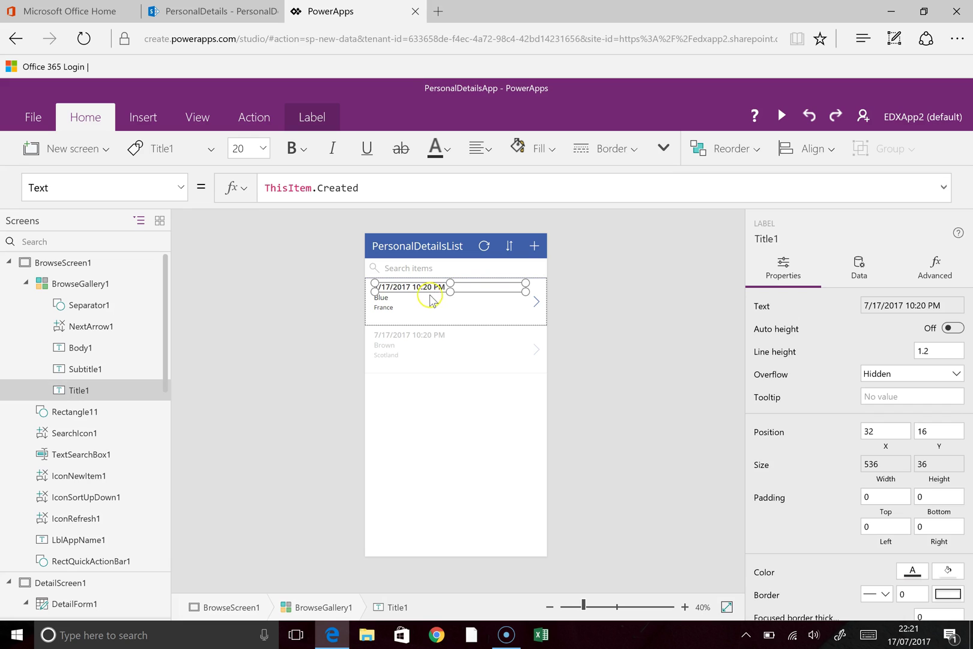
scroll(791, 424, down, 1)
scroll(792, 423, down, 2)
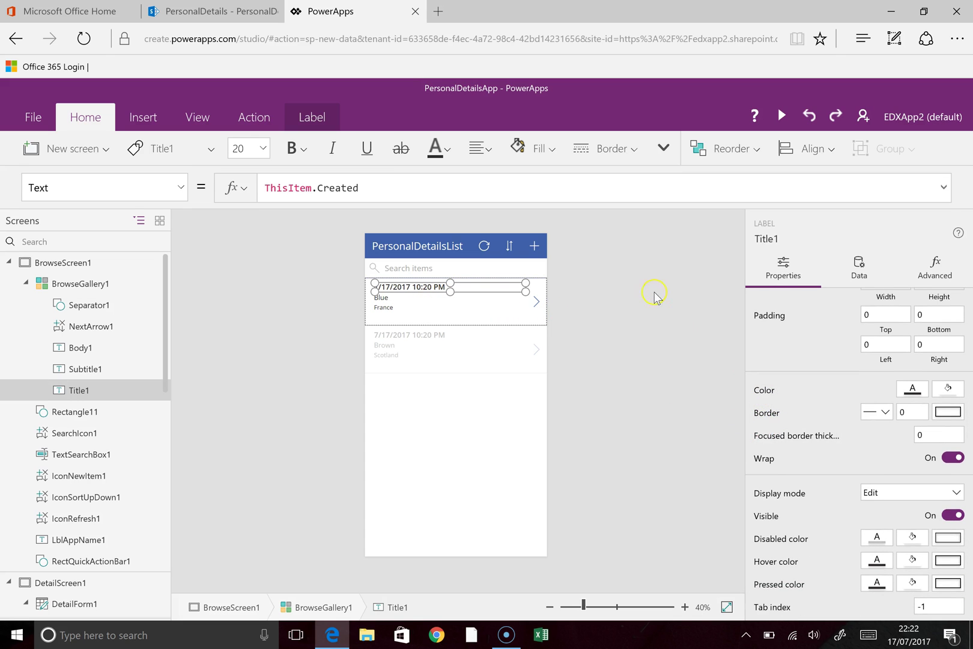
click(856, 279)
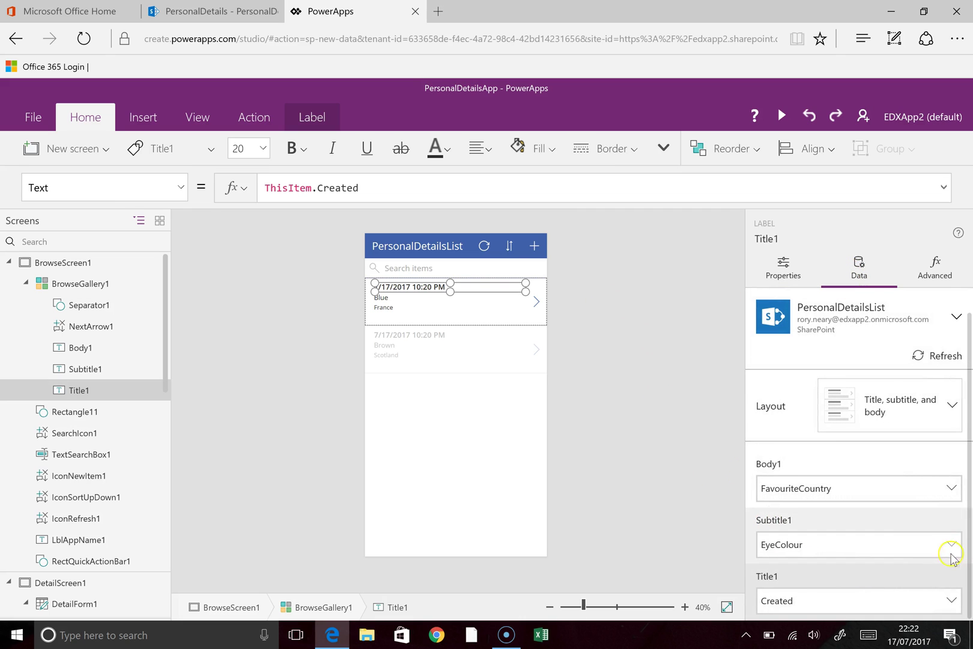
click(950, 600)
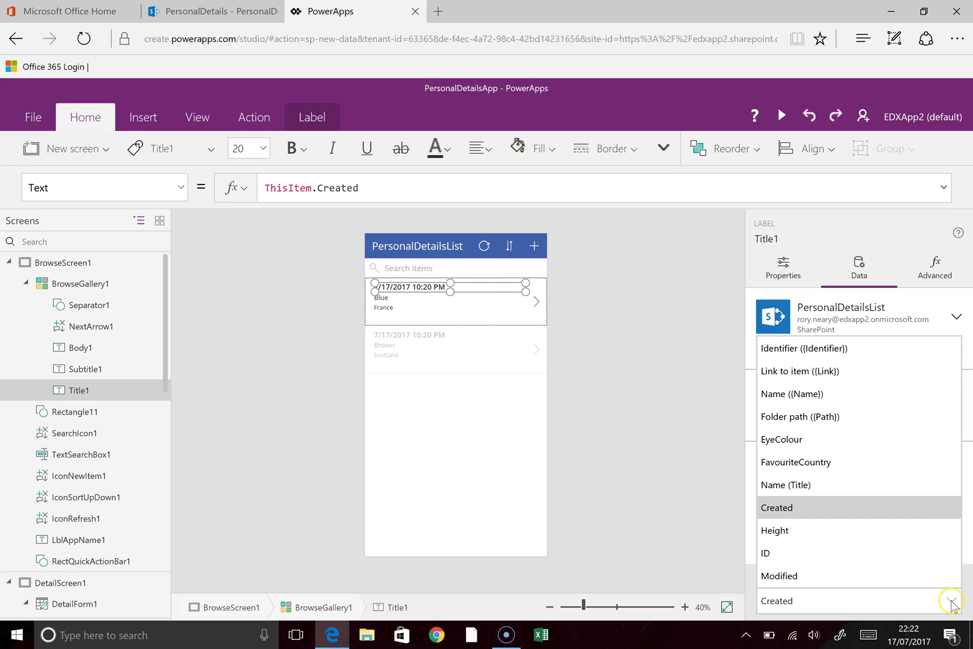
click(817, 539)
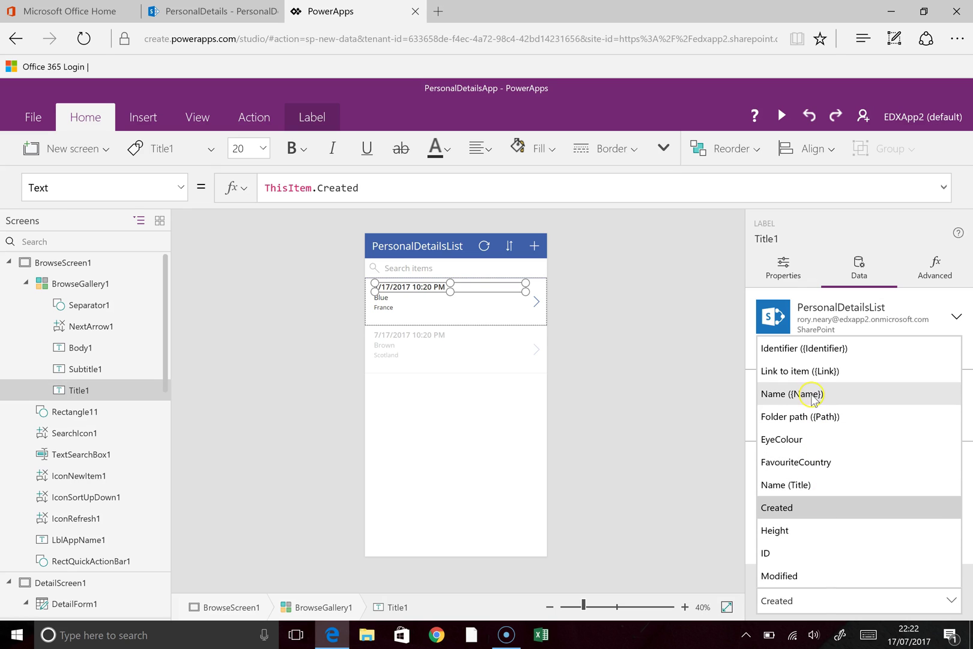
click(812, 395)
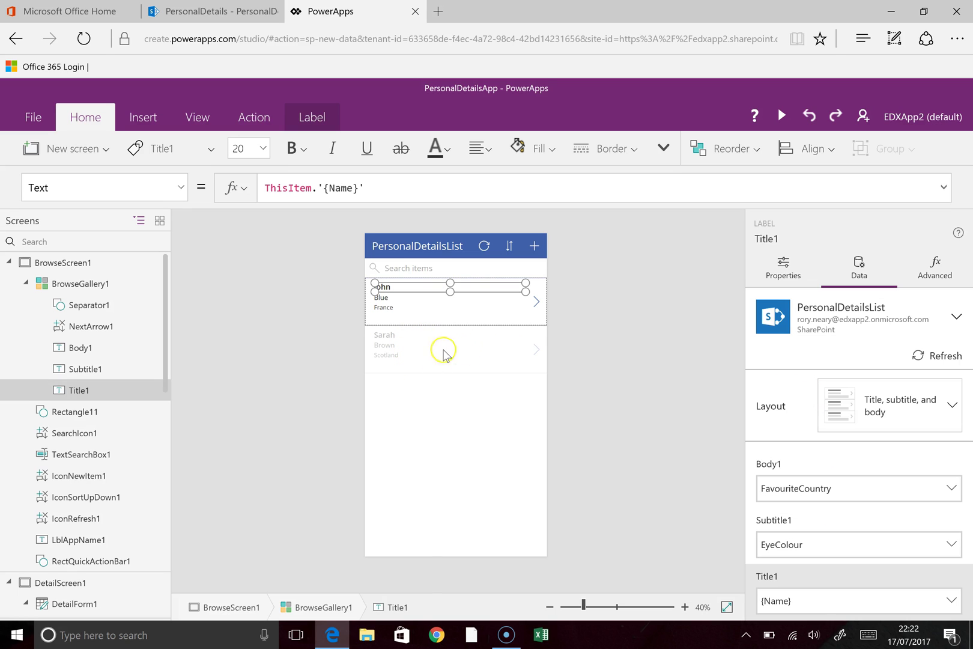
click(407, 403)
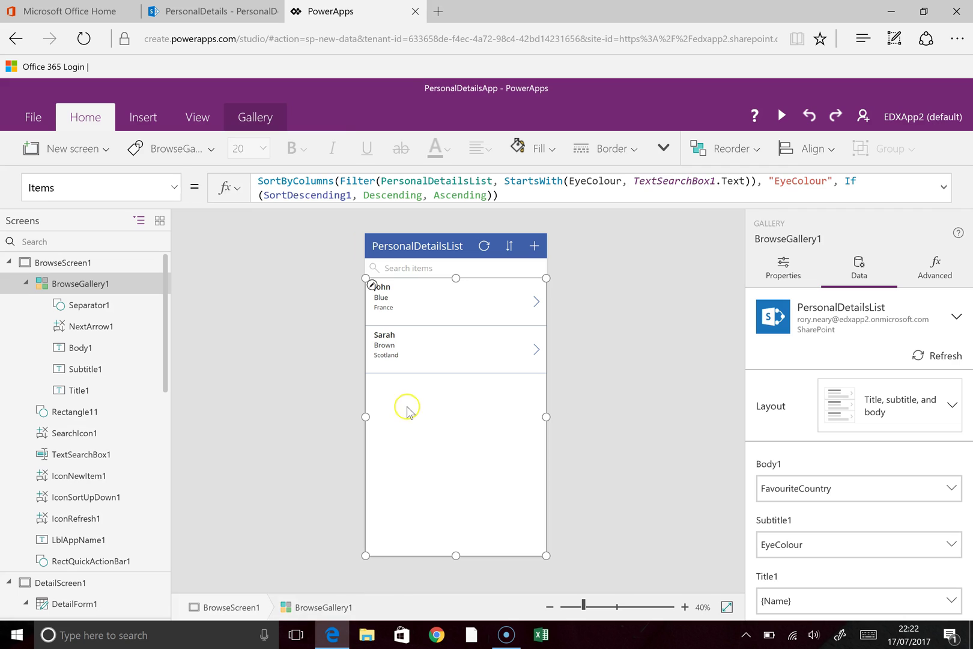
click(25, 283)
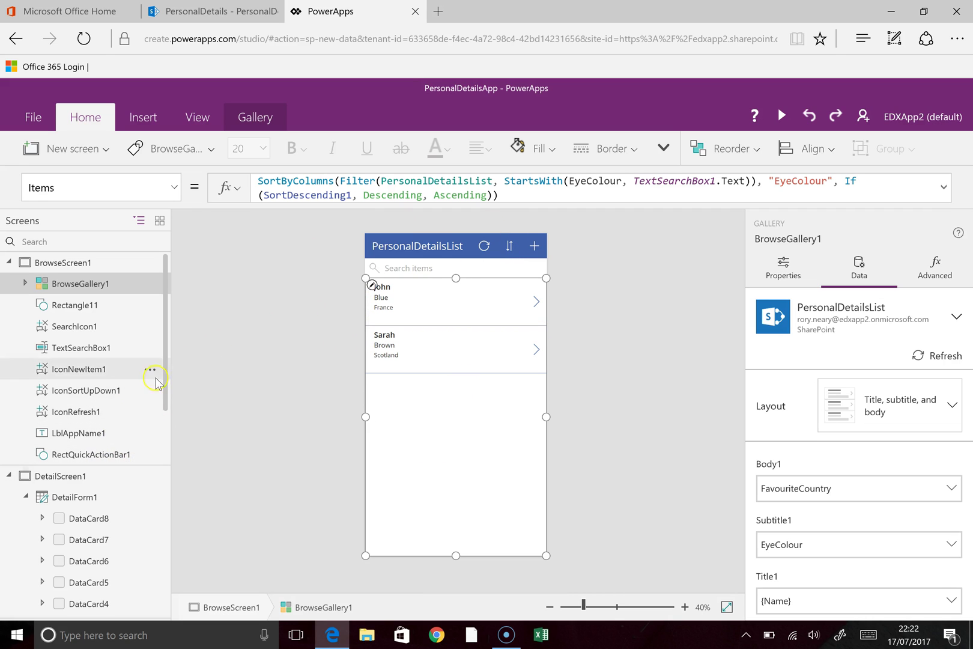
drag(165, 375, 160, 456)
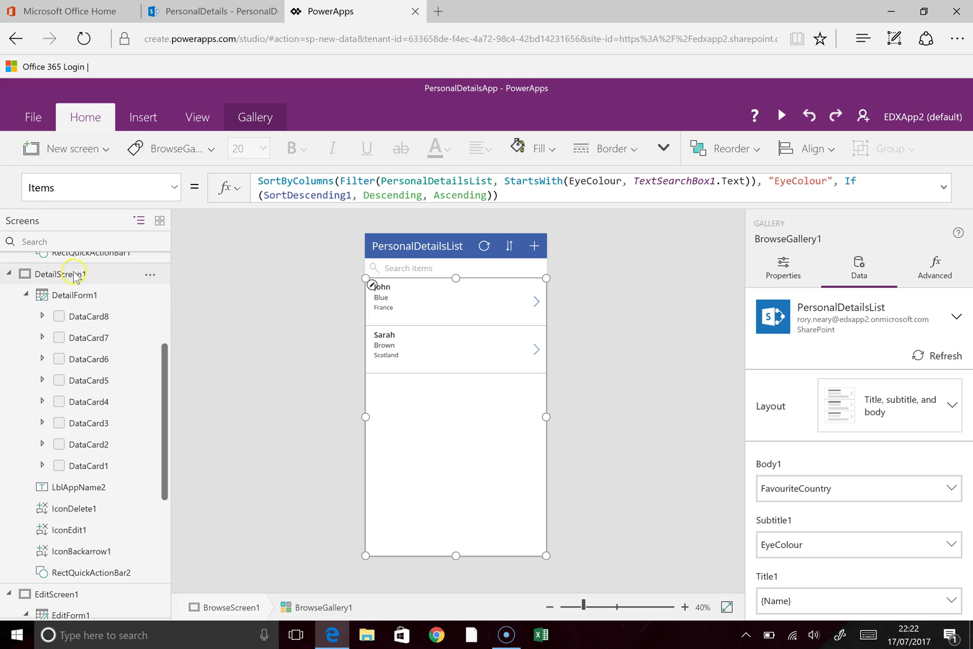
click(66, 278)
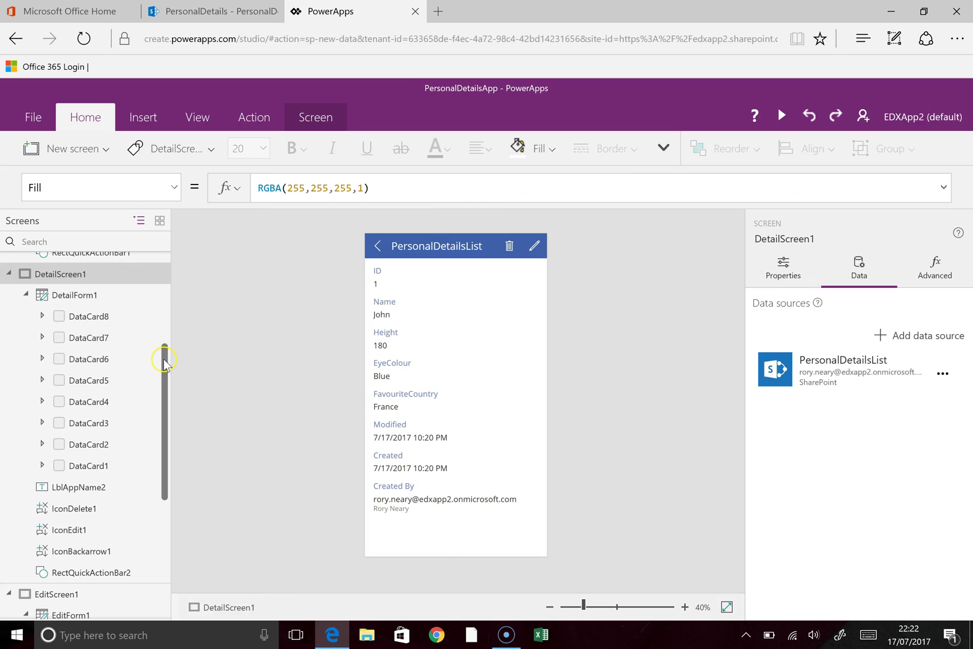
scroll(157, 408, down, 3)
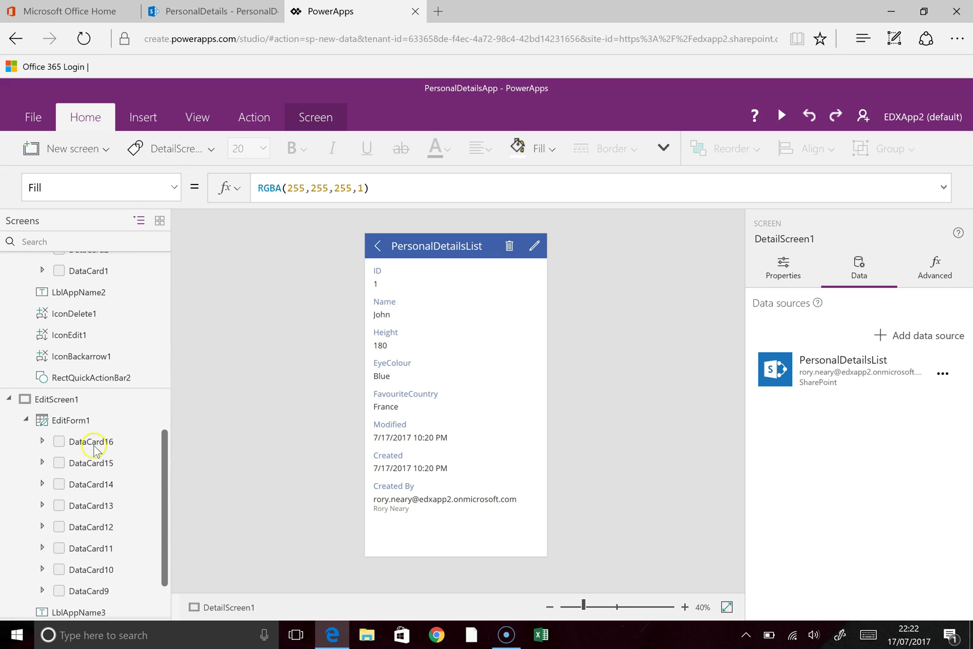
click(54, 401)
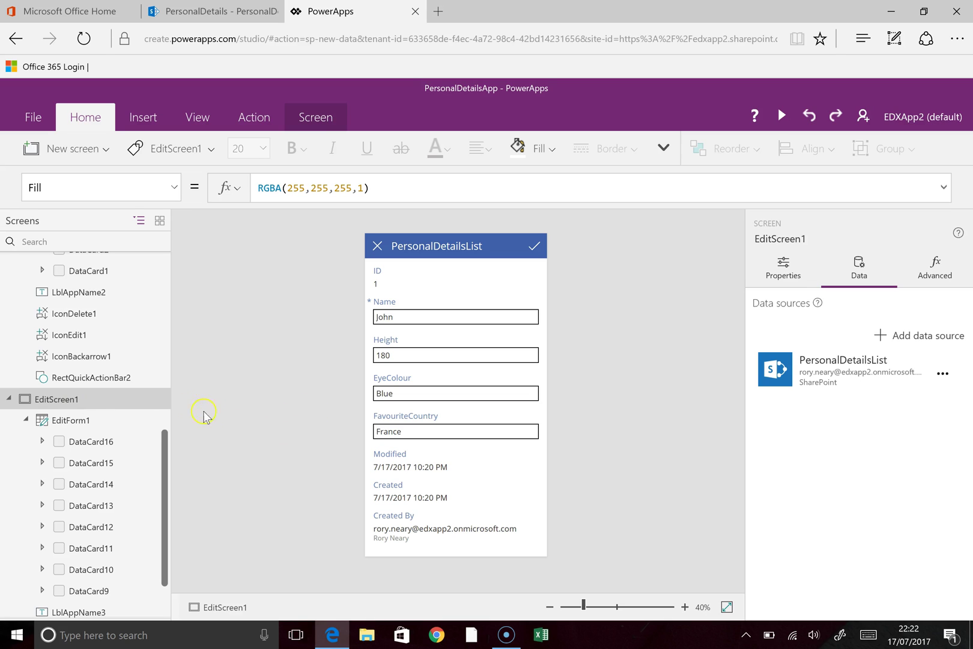
drag(163, 439, 182, 316)
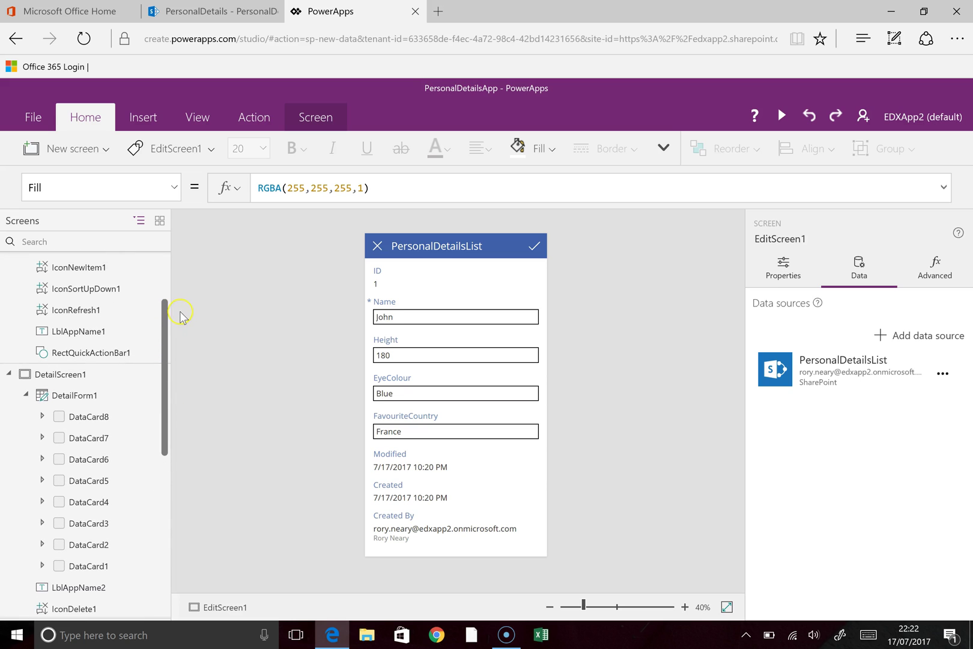
drag(163, 396, 161, 285)
click(76, 262)
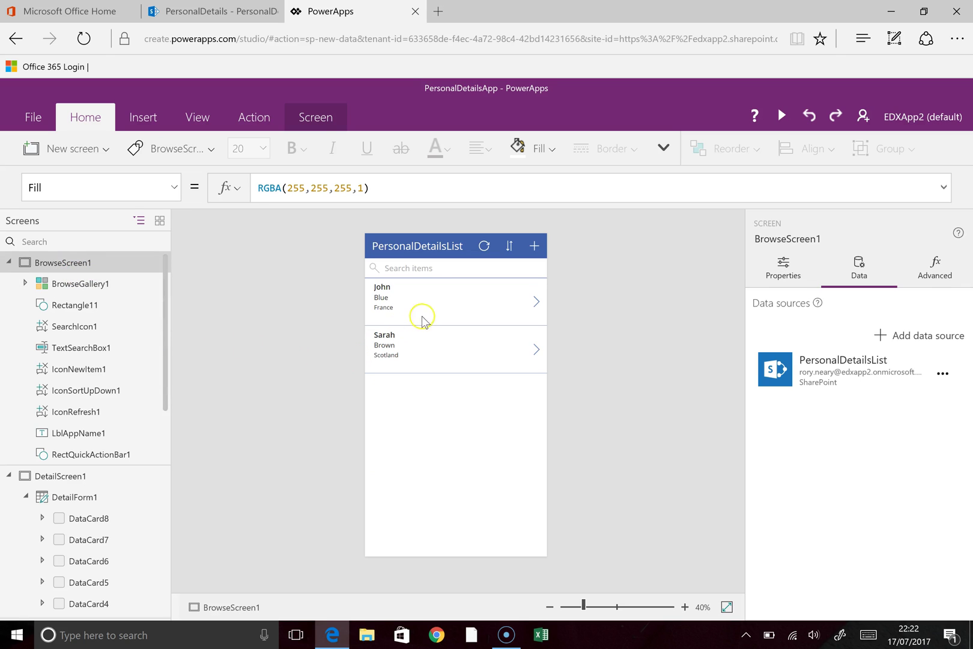
click(397, 308)
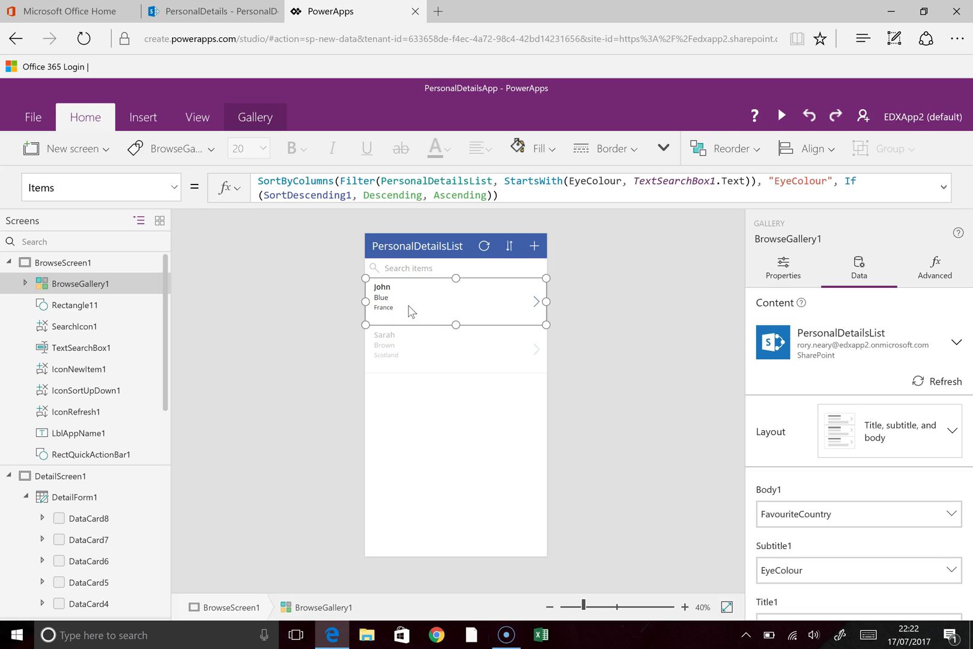
Step: Insert a label bound to Height into each gallery item, sized beside the details (180, 170)
click(385, 301)
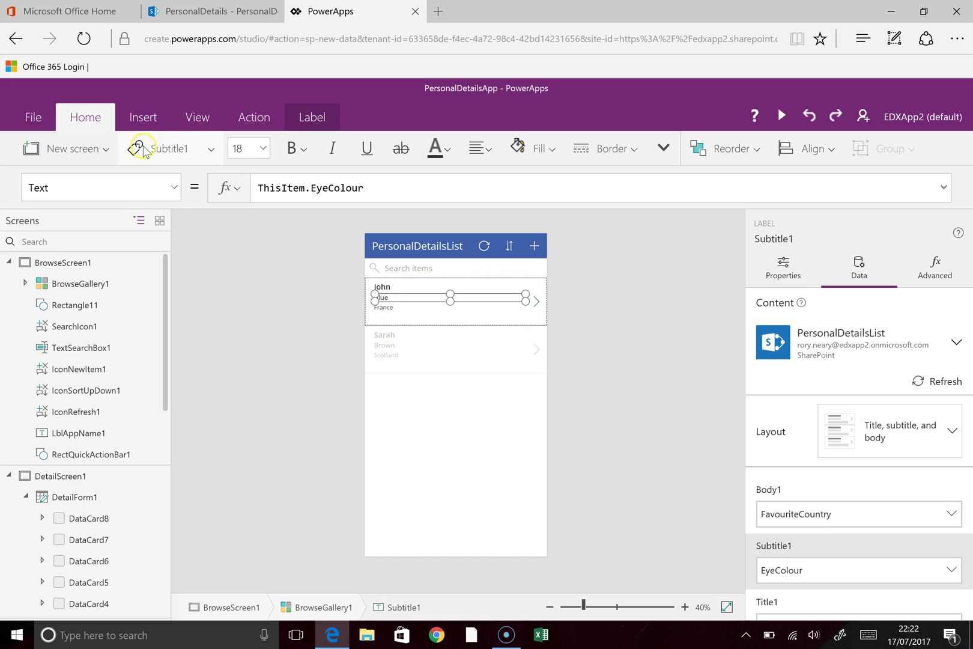
click(142, 115)
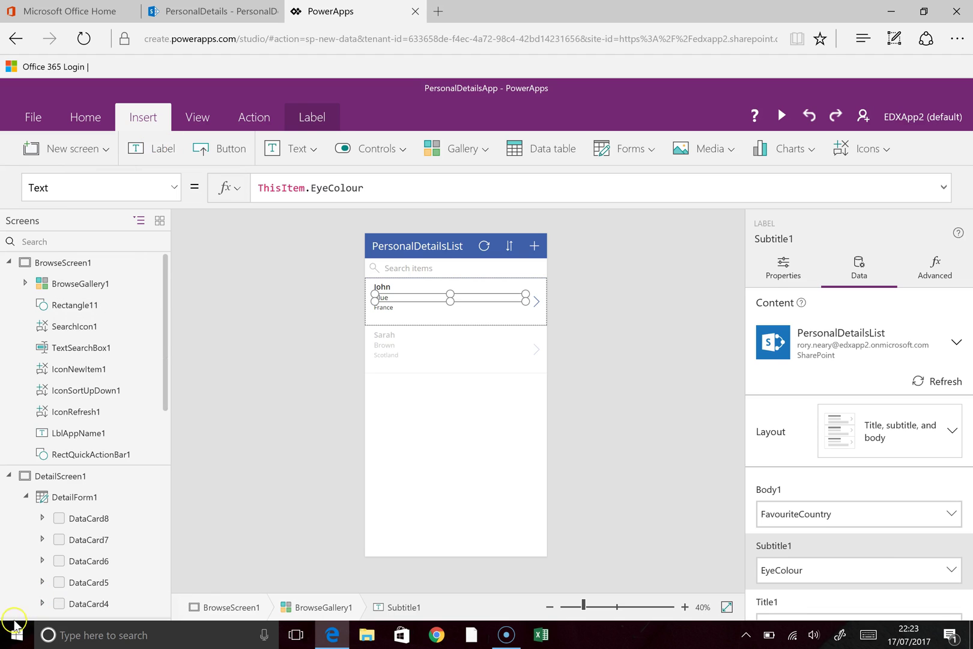
click(233, 348)
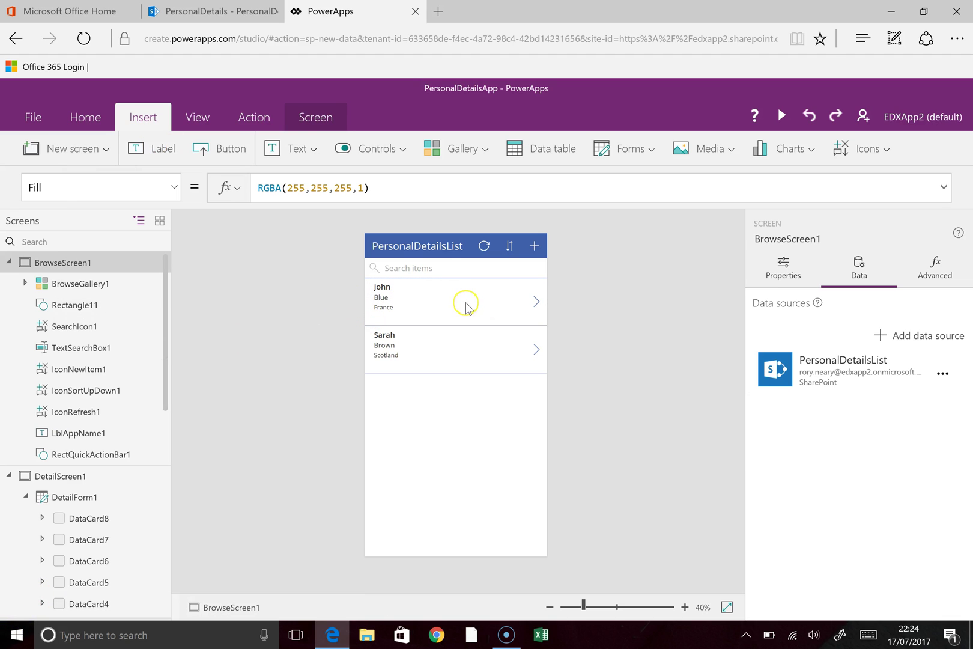
click(442, 299)
click(433, 317)
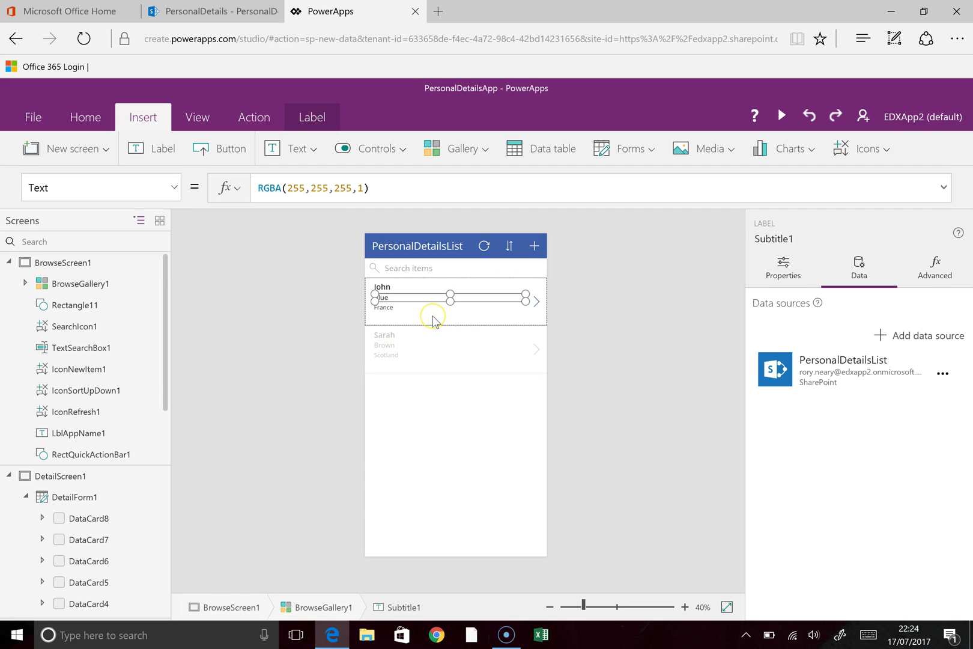
click(160, 153)
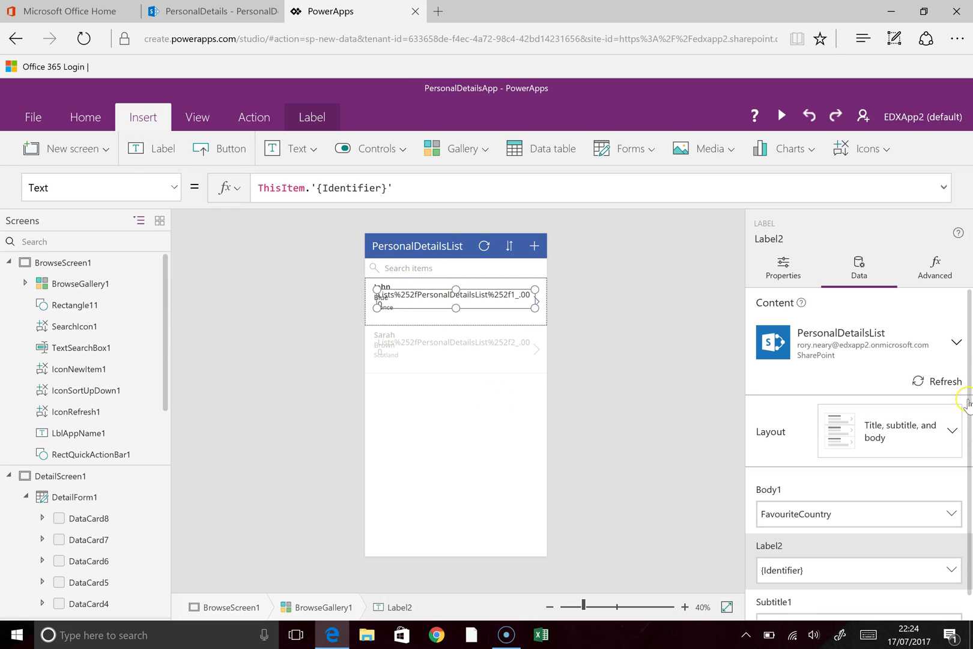
drag(968, 399, 968, 429)
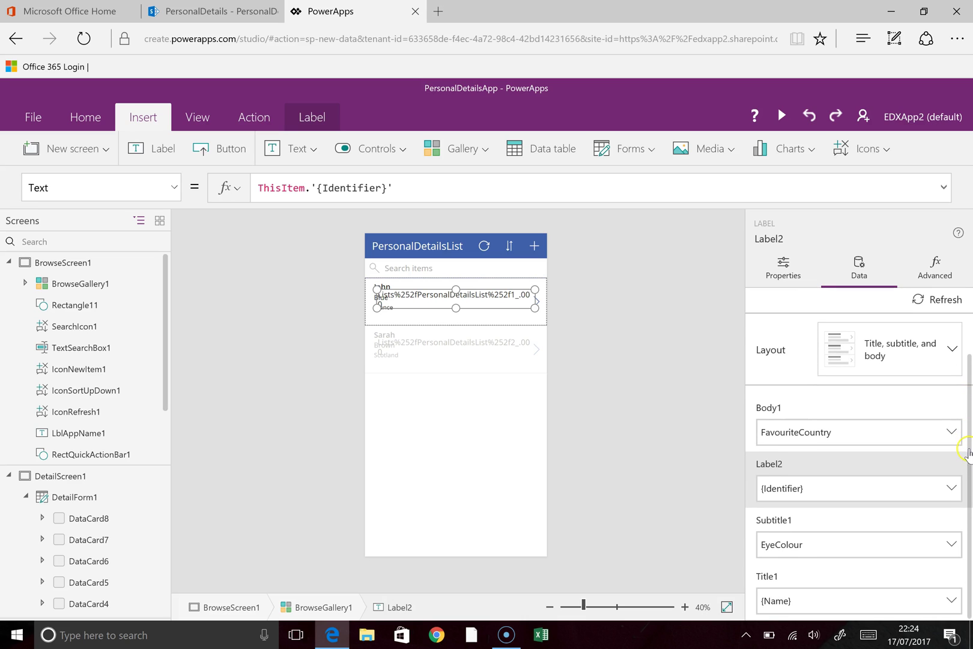
click(839, 490)
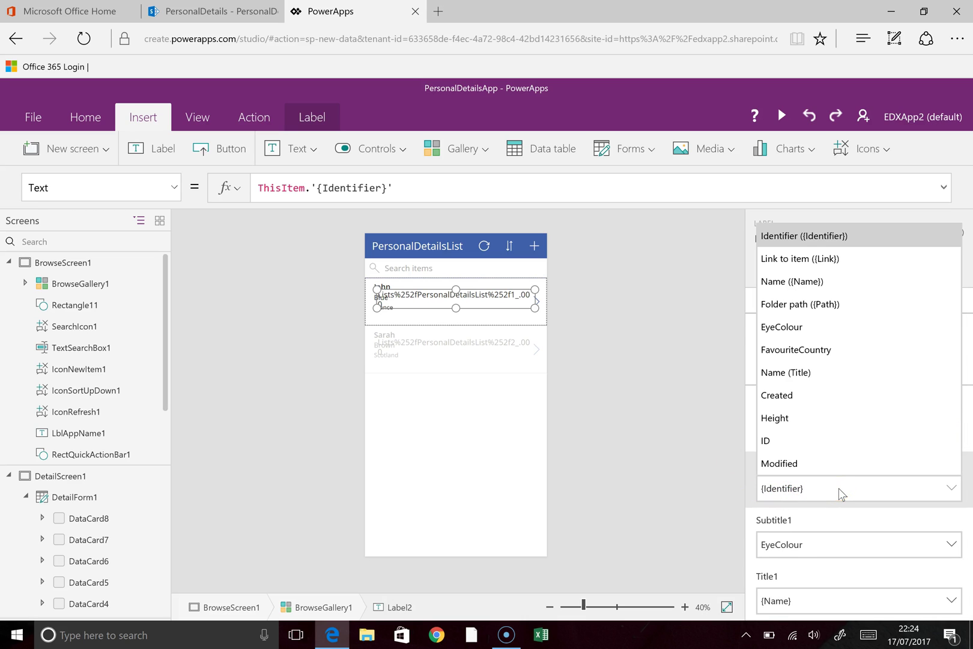
click(808, 417)
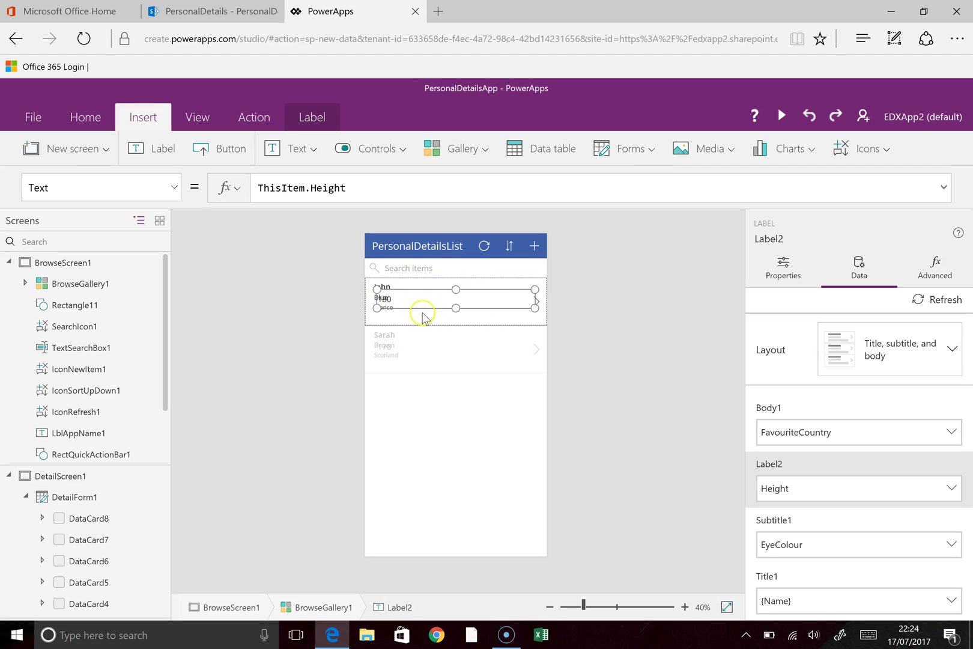
drag(377, 289, 430, 292)
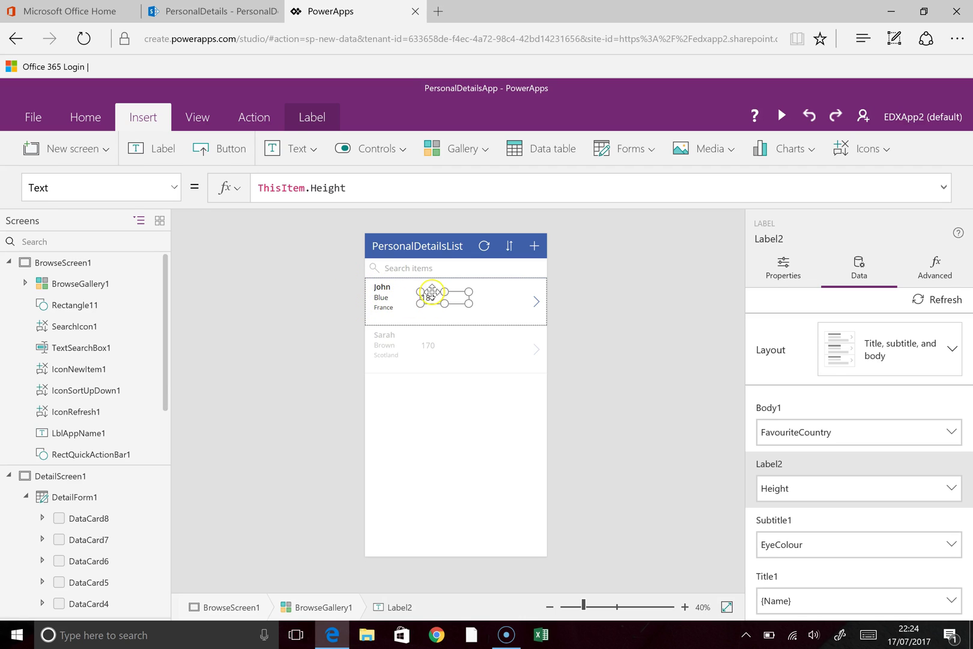
click(398, 384)
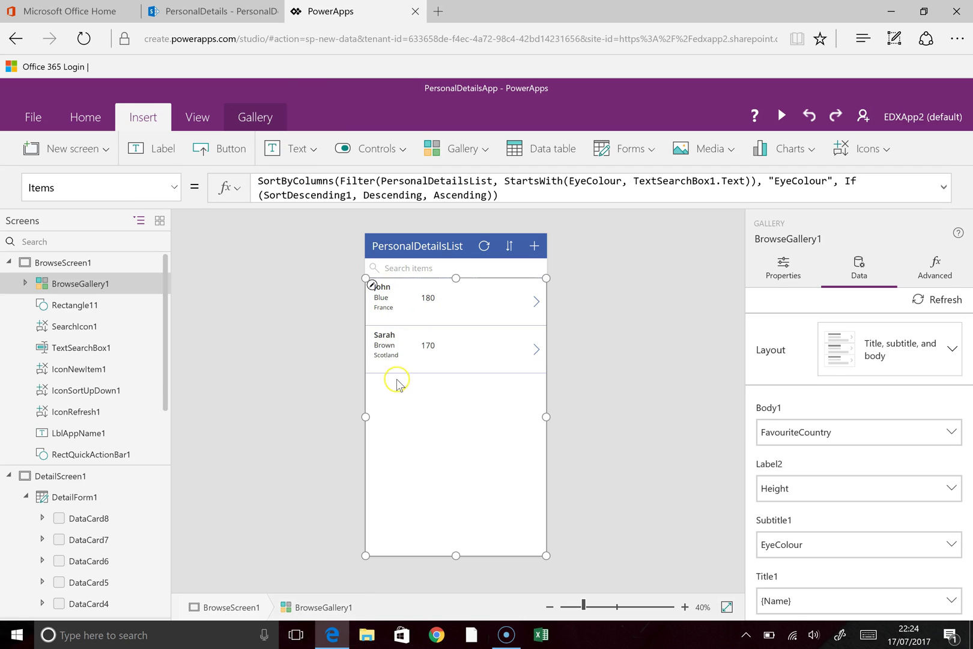
Step: Go from the first item's arrow to its detail screen, then into EditScreen1
click(535, 304)
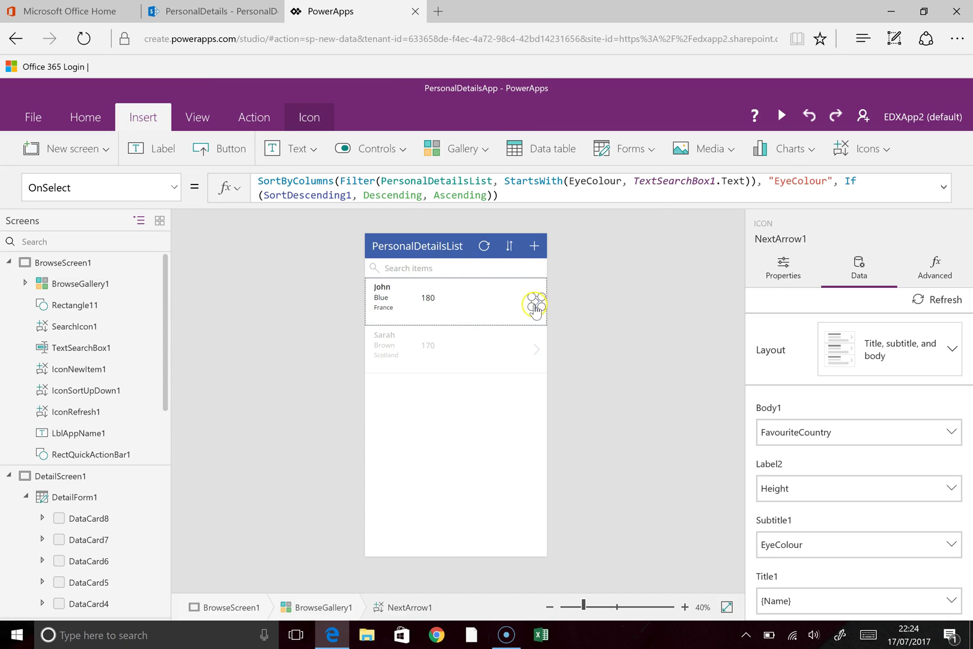
alt+click(537, 304)
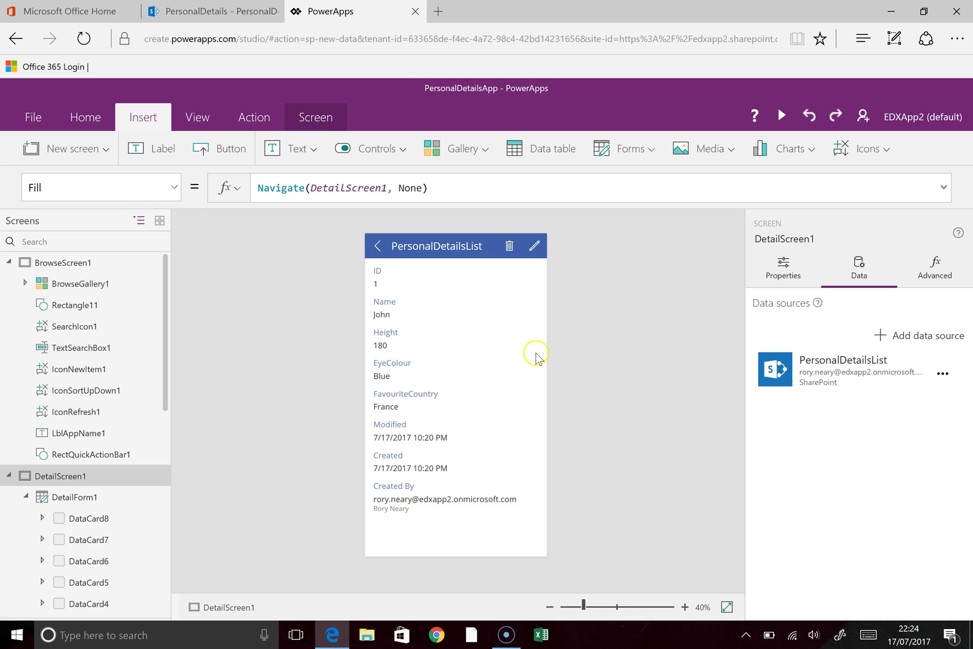
click(534, 250)
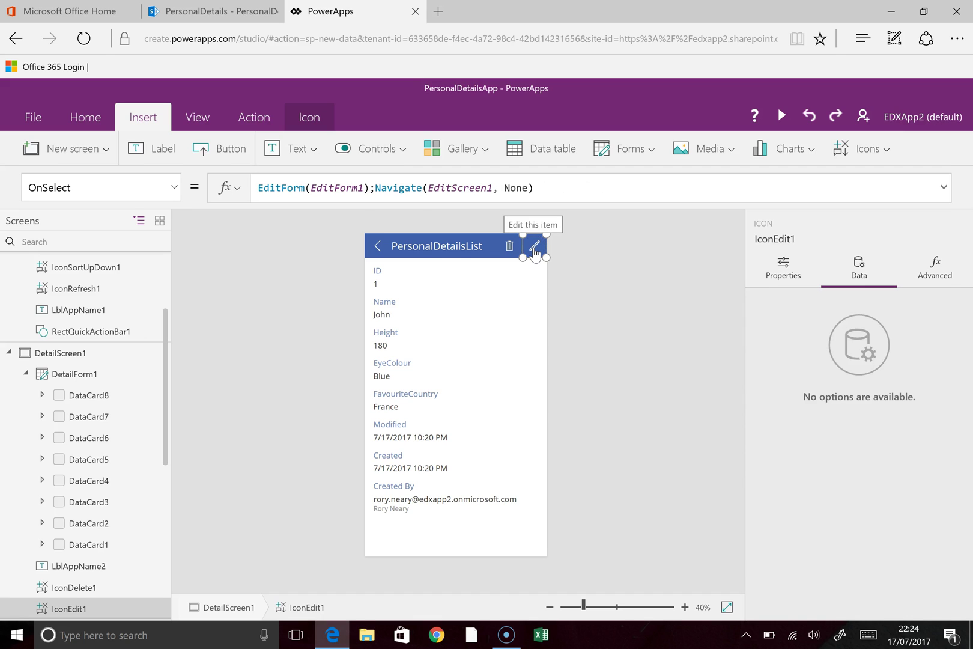
alt+click(534, 250)
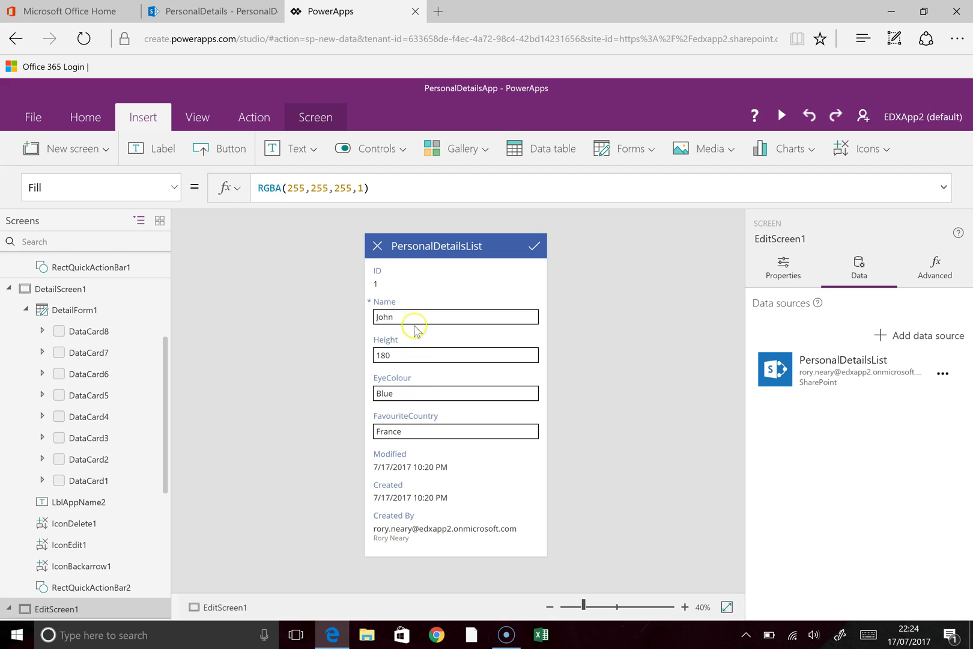
Step: Delete the Modified, Created and Created By cards from EditScreen1
click(417, 470)
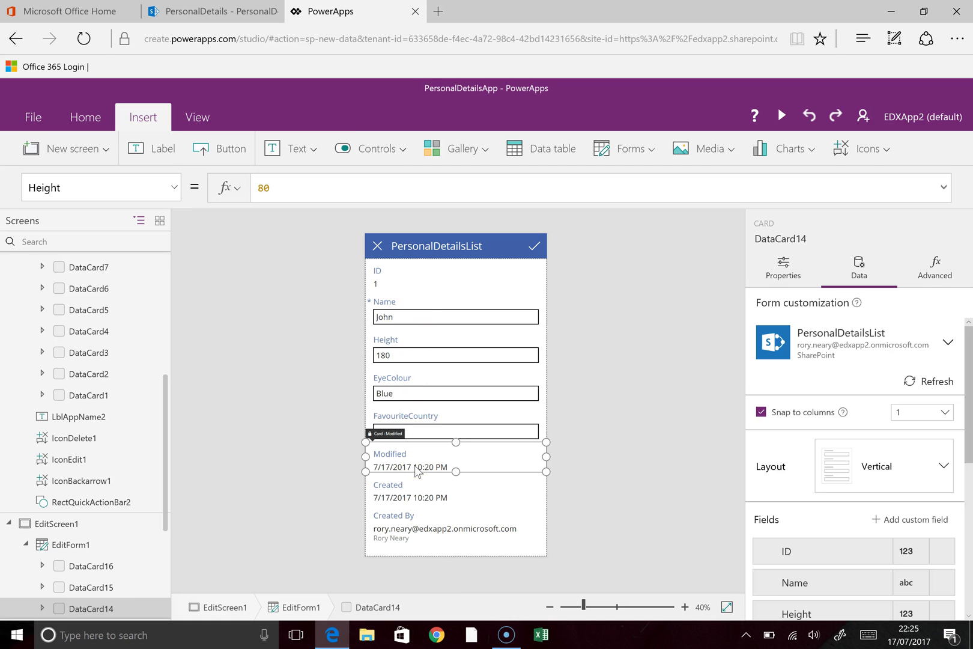
key(Delete)
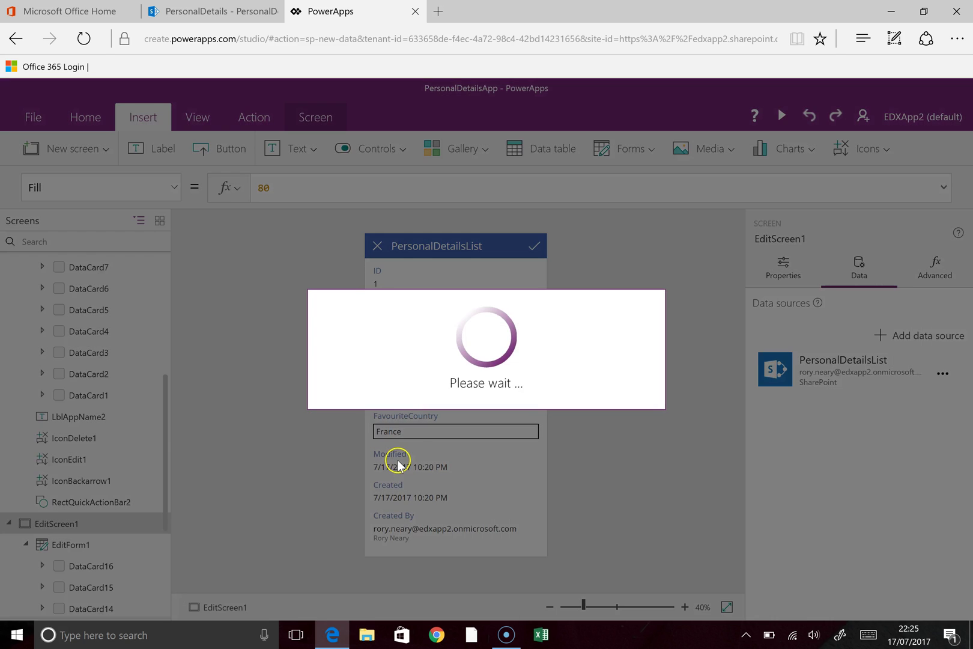
click(412, 457)
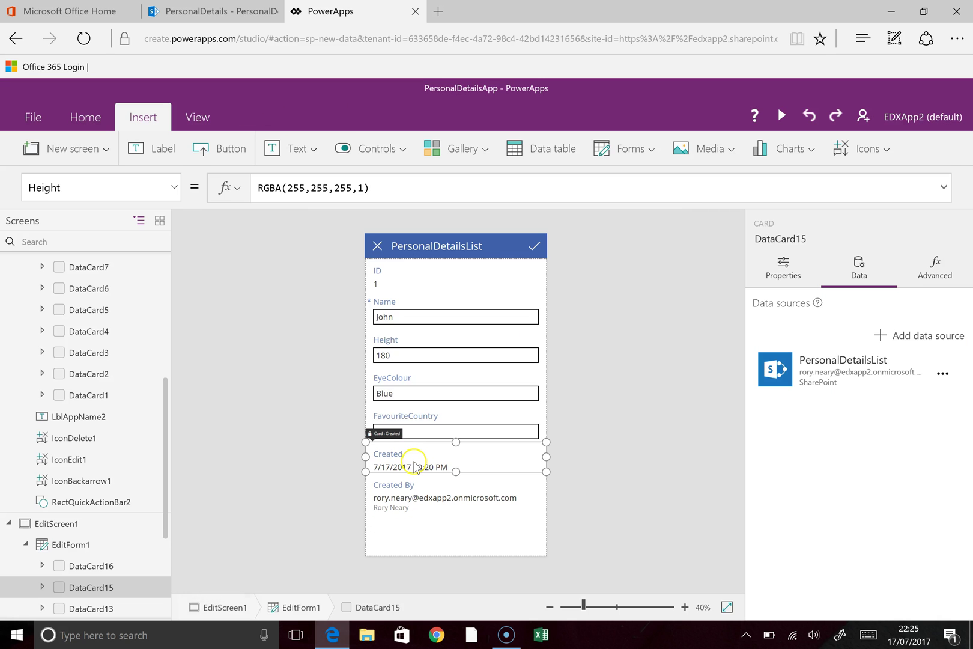
key(Delete)
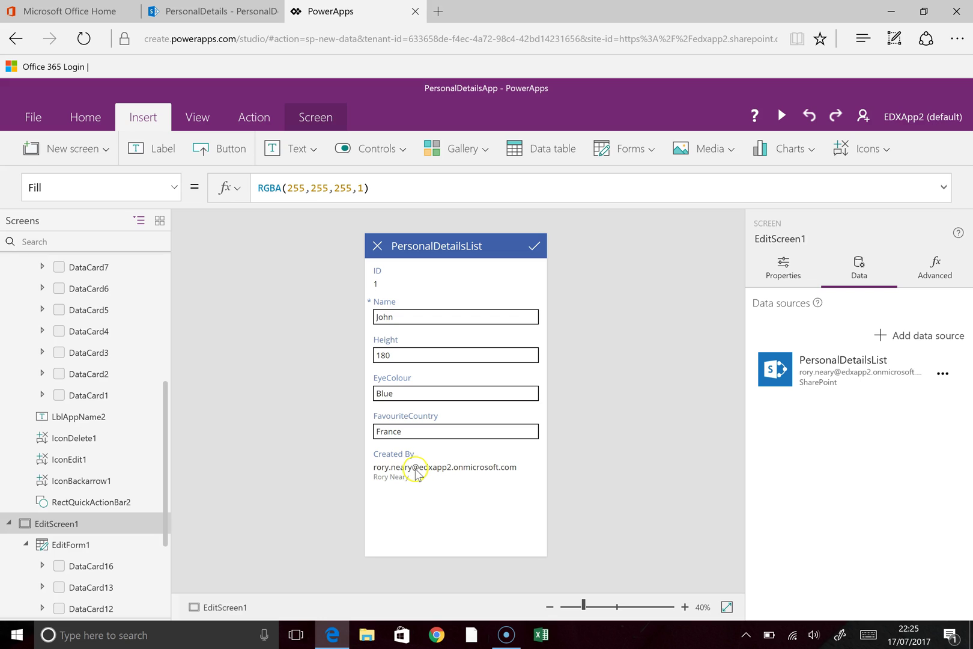
click(415, 472)
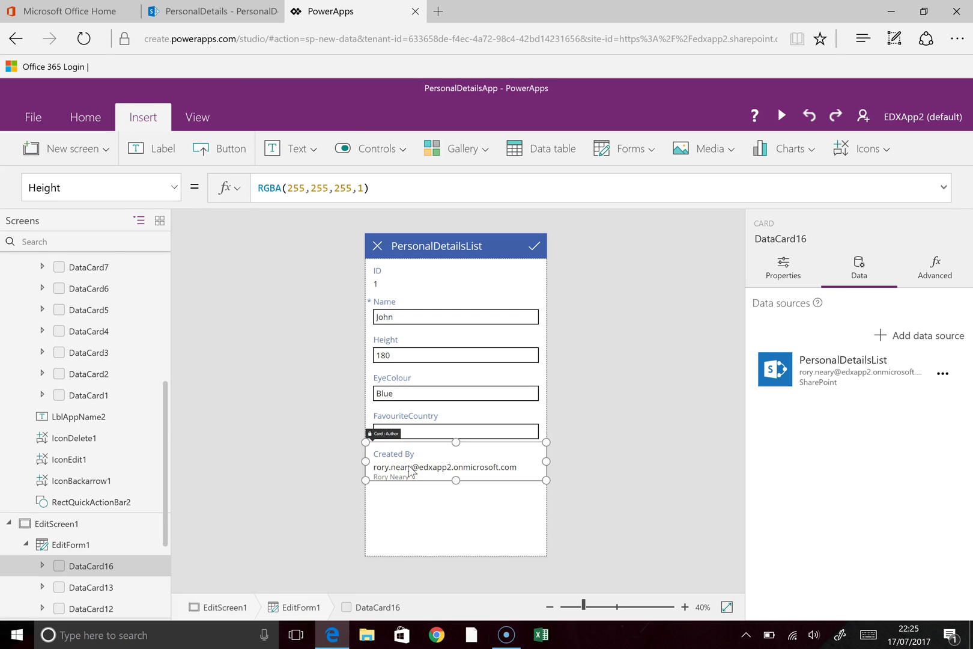
key(Delete)
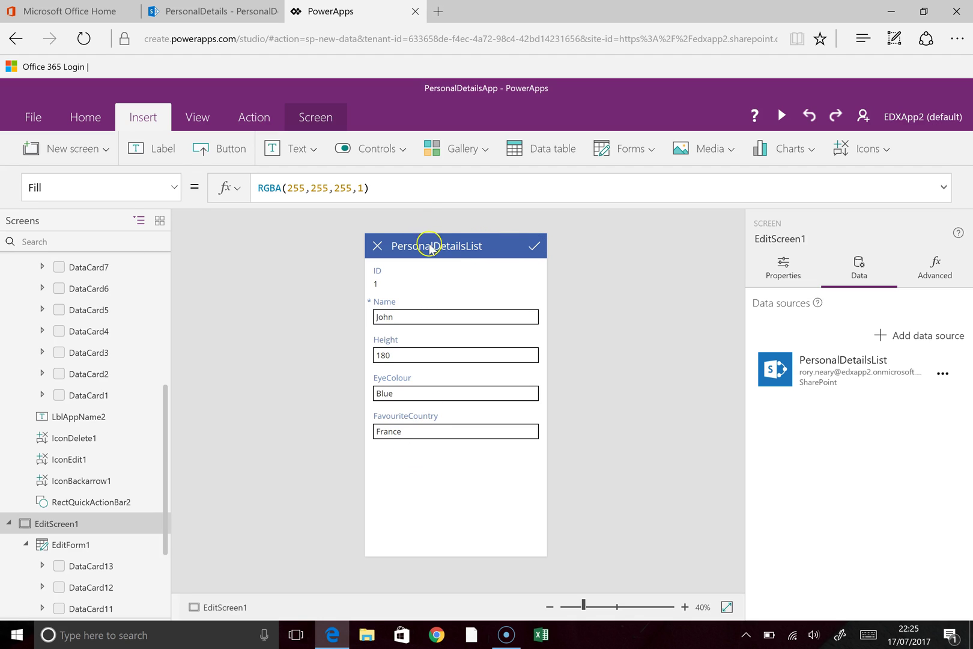
Step: Cancel the edit form and go back through DetailScreen1 to BrowseScreen1
click(378, 246)
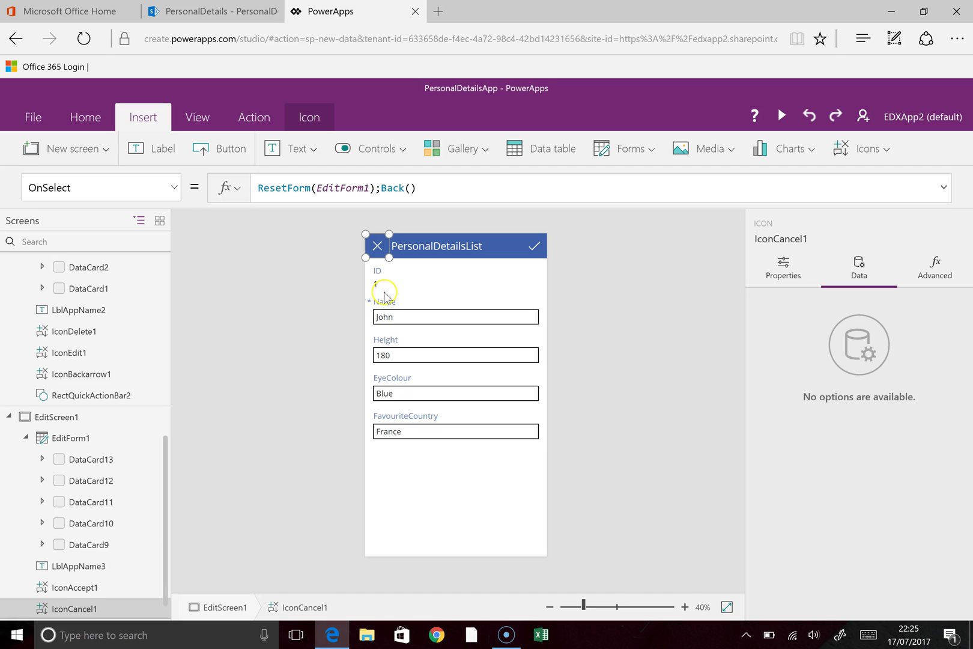
alt+click(377, 246)
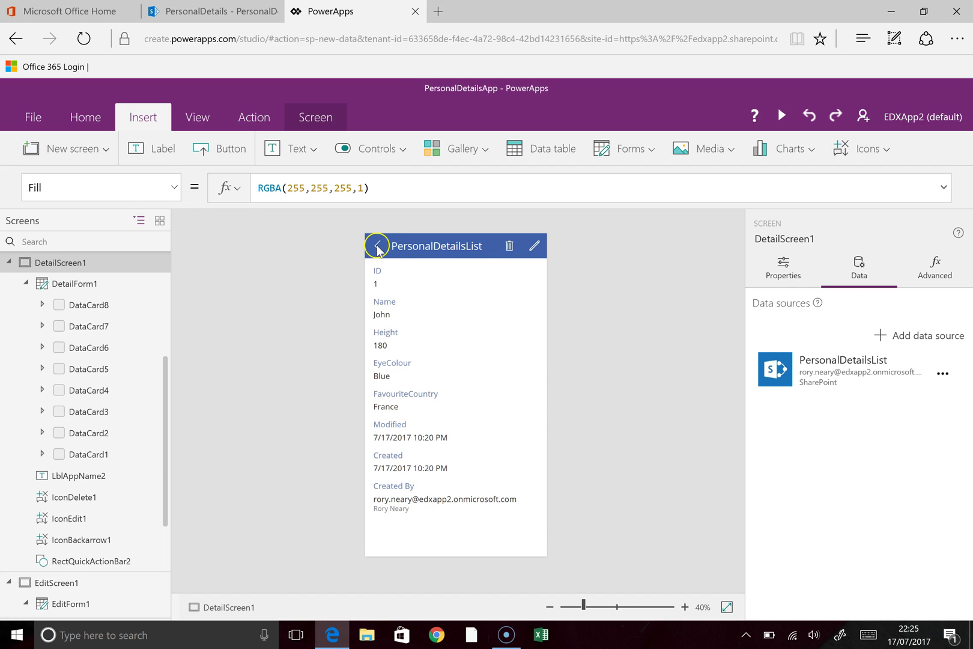
click(377, 246)
alt+click(378, 246)
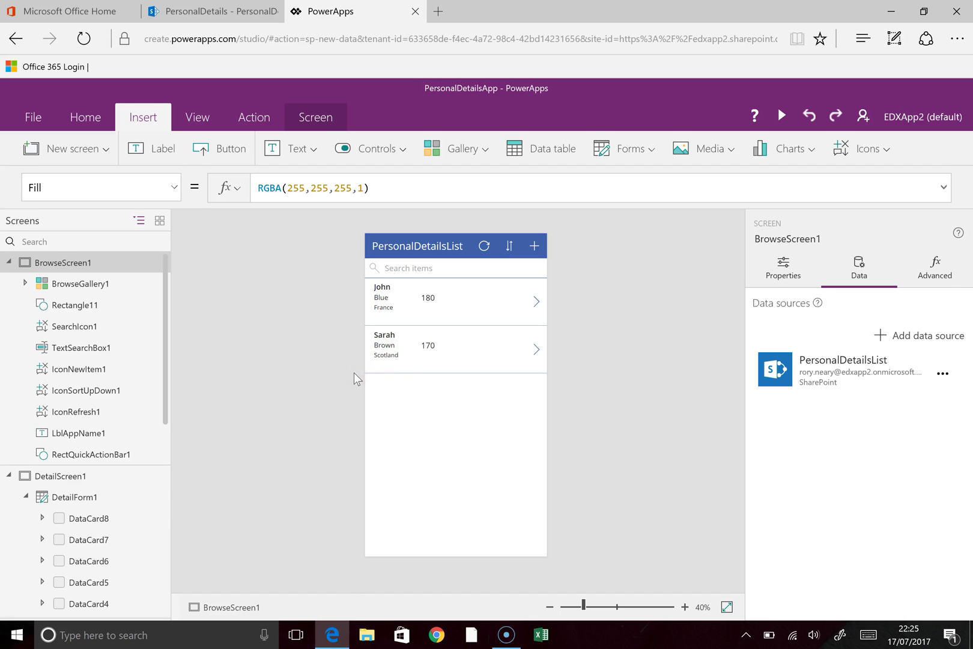
click(780, 116)
Step: In preview, submit a new record with the person's name, Height 195, EyeColour Green, FavouriteCountry Spain
click(780, 116)
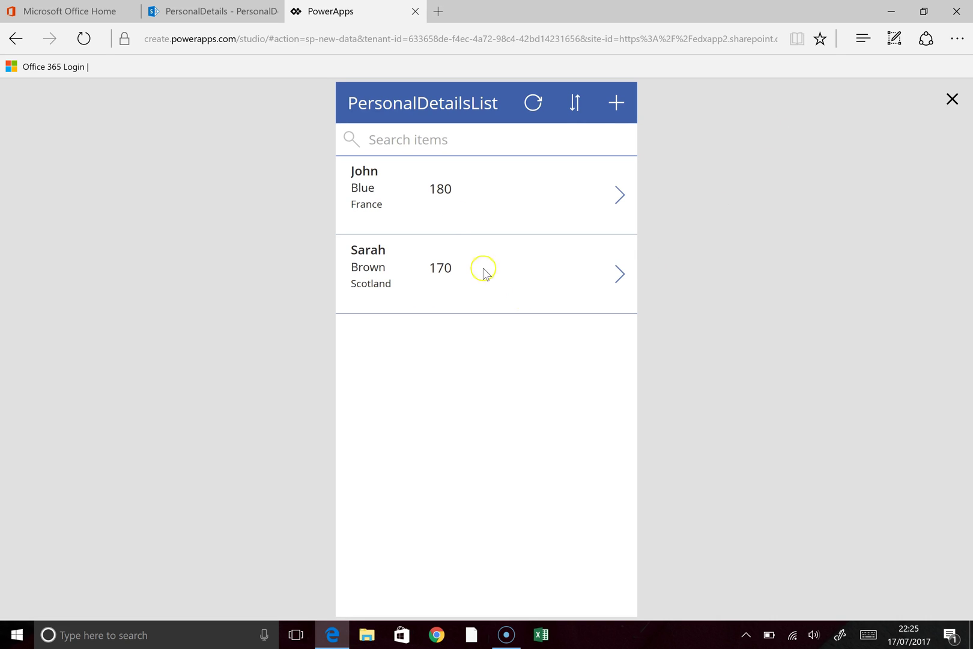
click(606, 115)
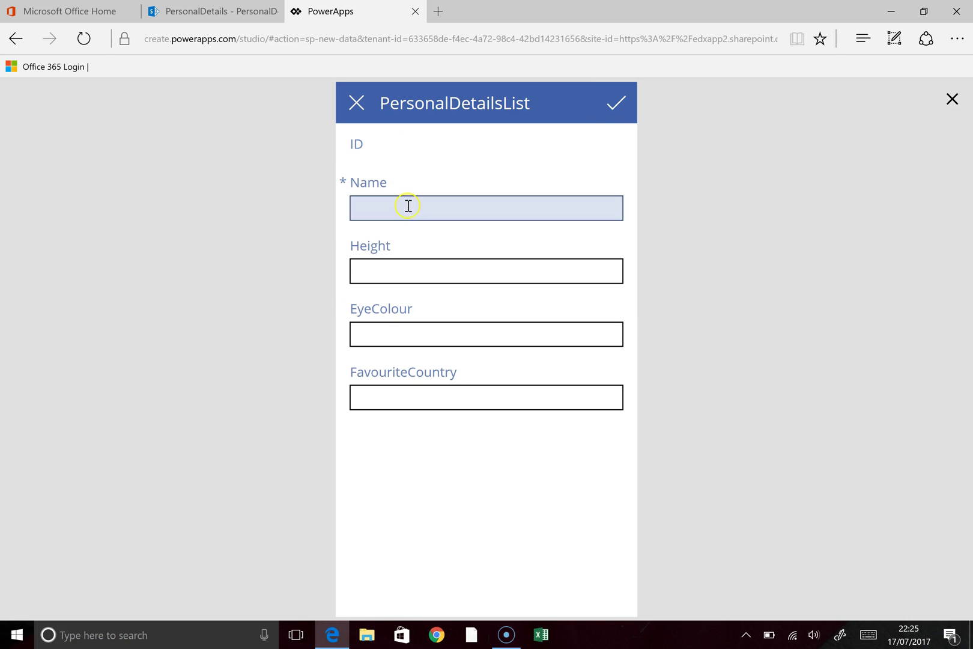
click(402, 212)
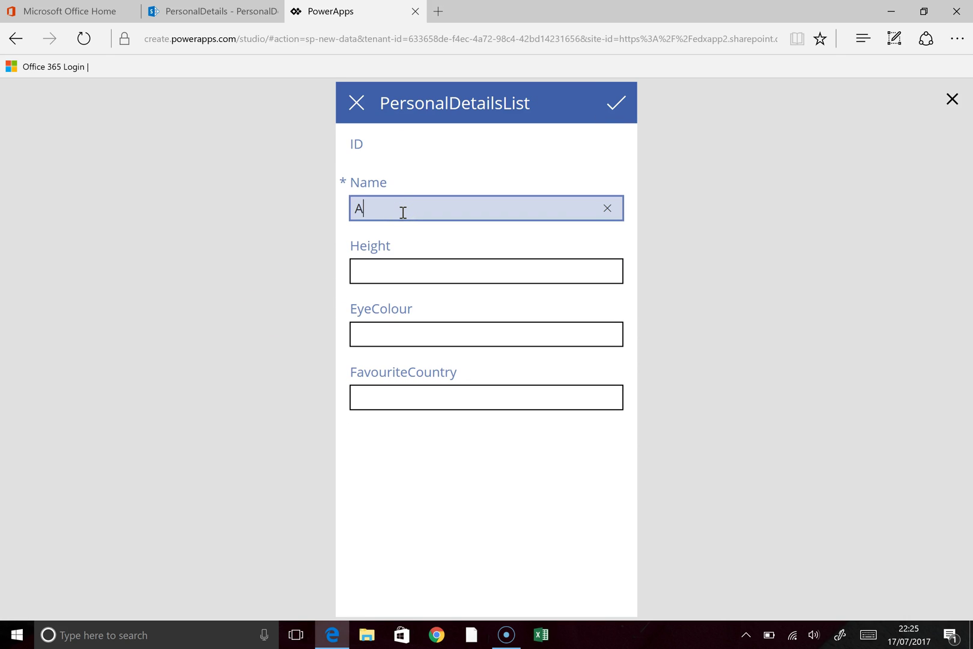
click(413, 269)
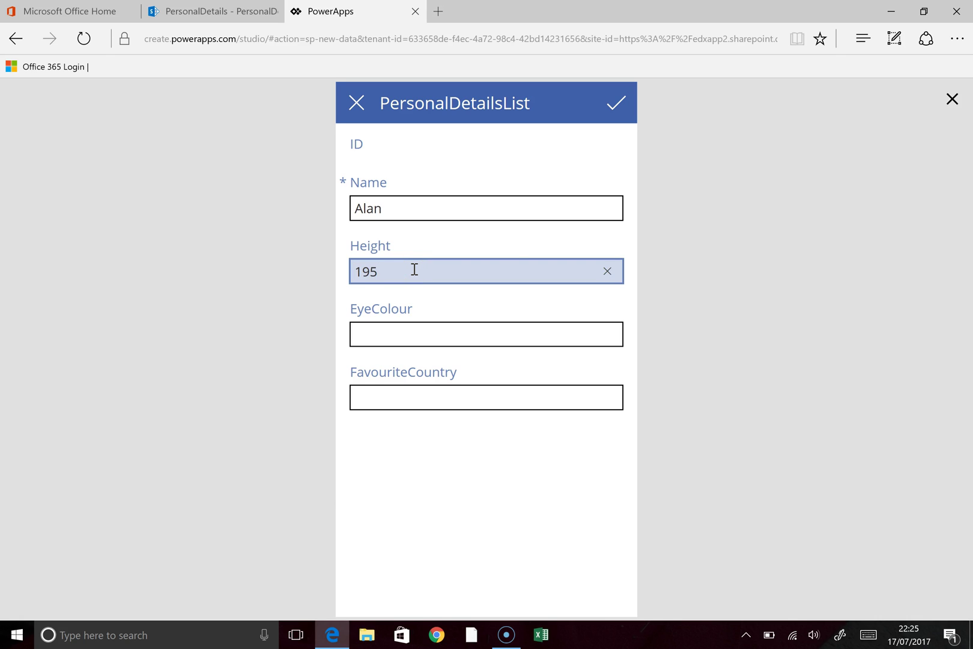
click(404, 333)
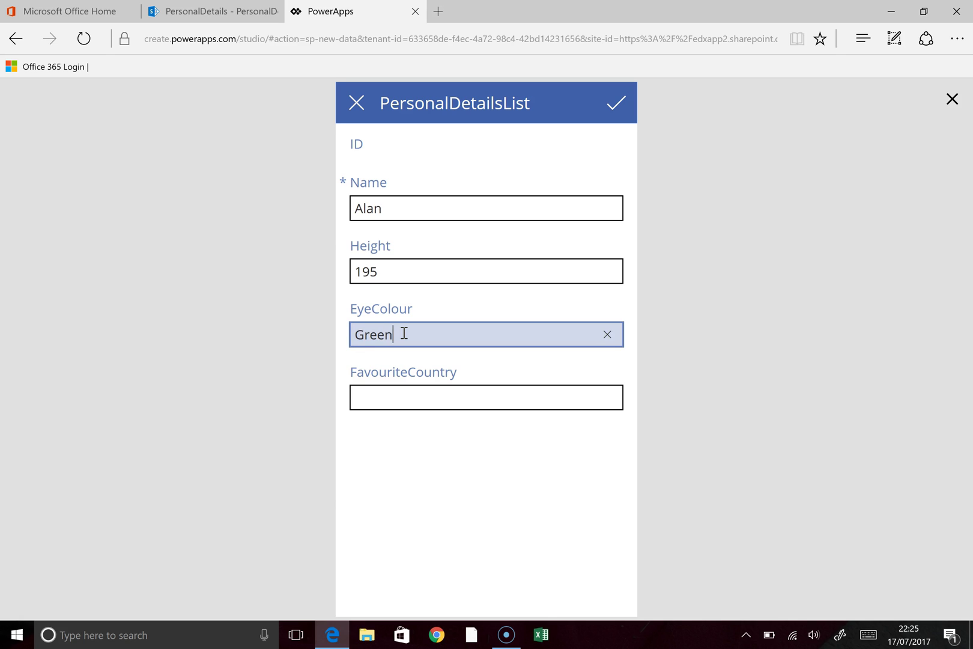
click(423, 402)
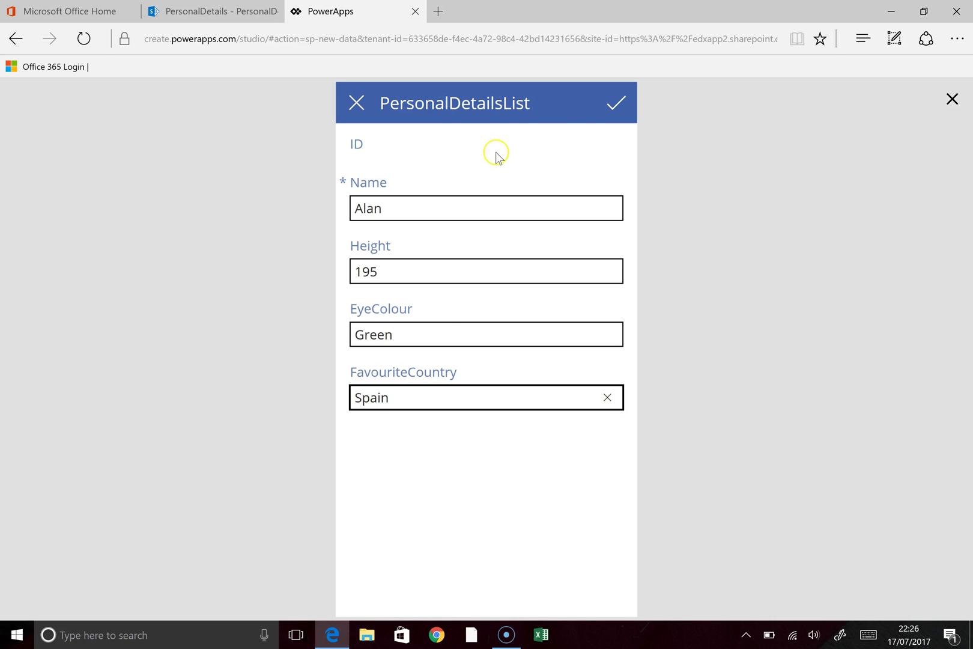
click(615, 107)
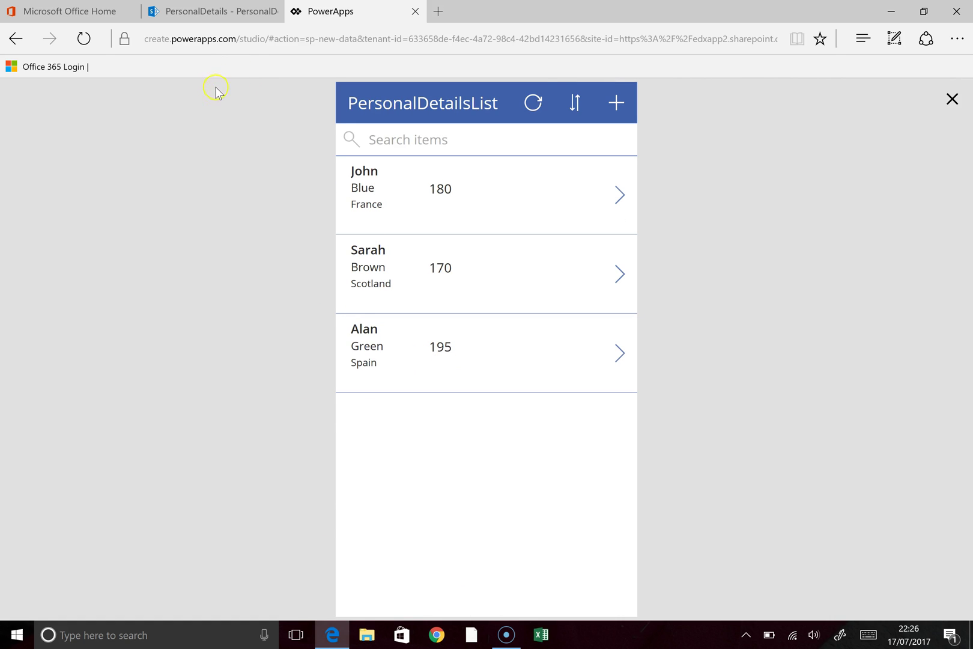
Step: Switch to the SharePoint list page
click(198, 16)
Step: Reload PersonalDetailsList to confirm the new Spain, 195 row, then return to the app preview
click(56, 271)
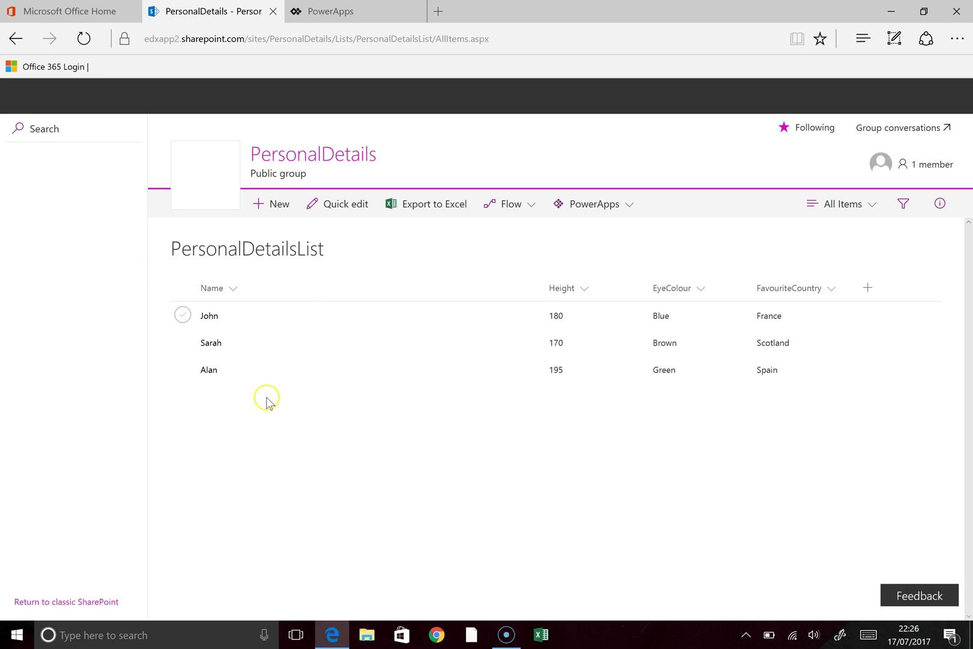
click(336, 15)
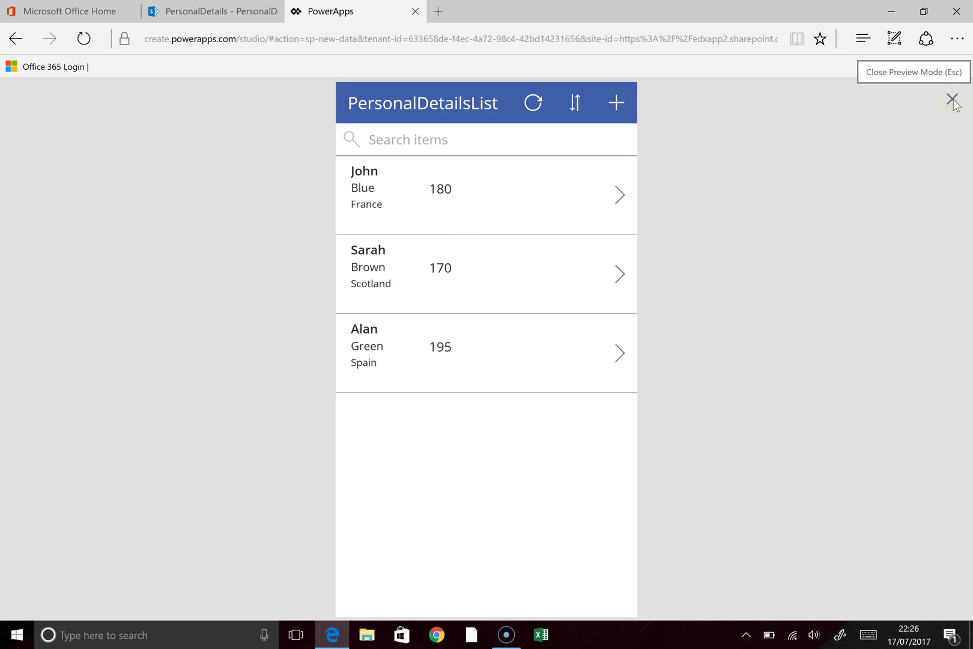
Step: Exit the preview and save PersonalDetailsApp via File > Save, dismissing the sync warning
click(16, 39)
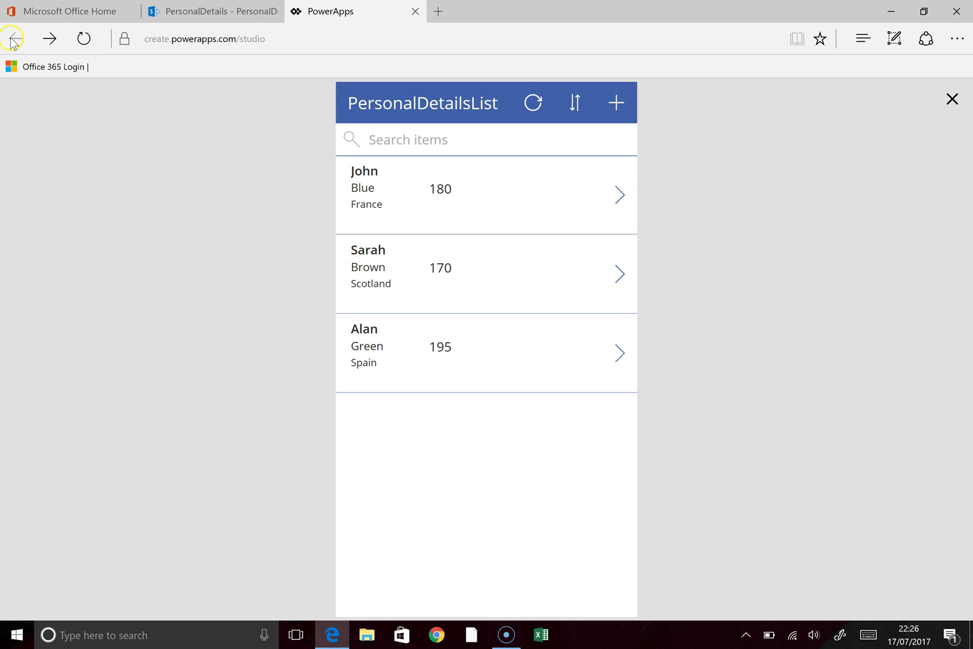
click(953, 100)
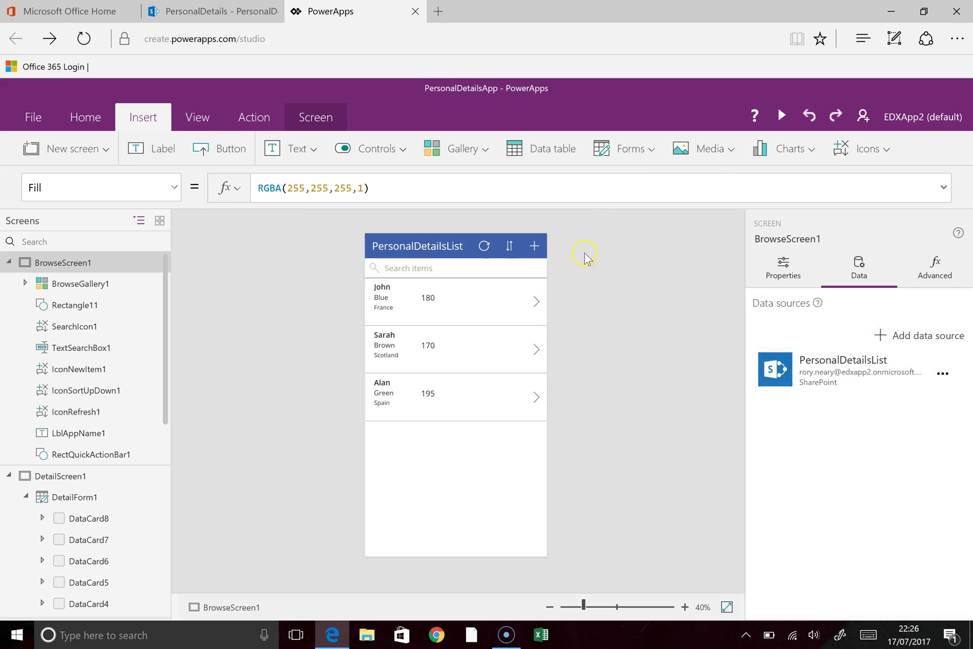
click(32, 120)
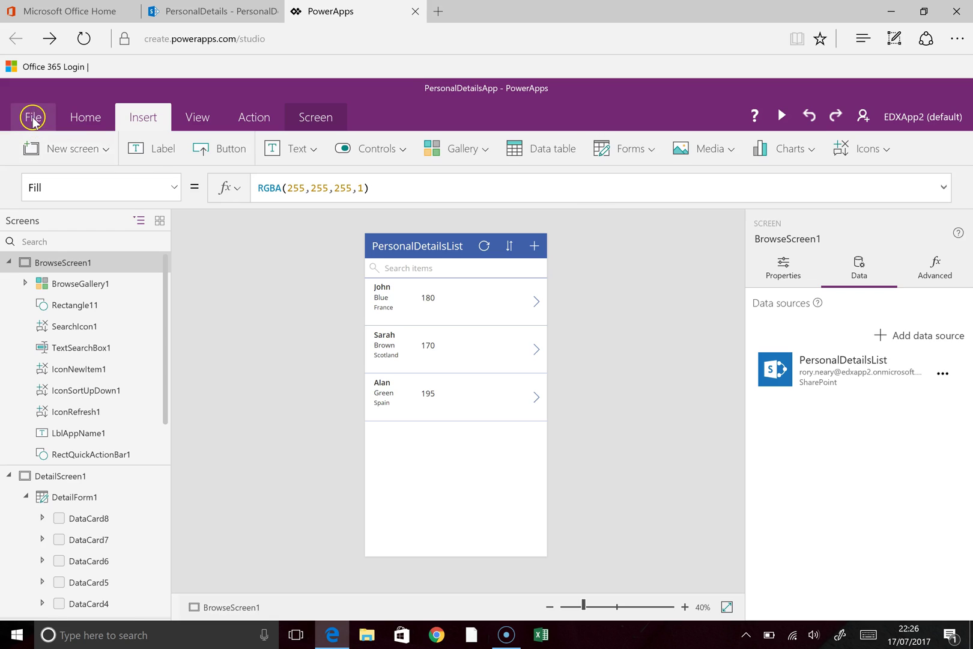
click(235, 257)
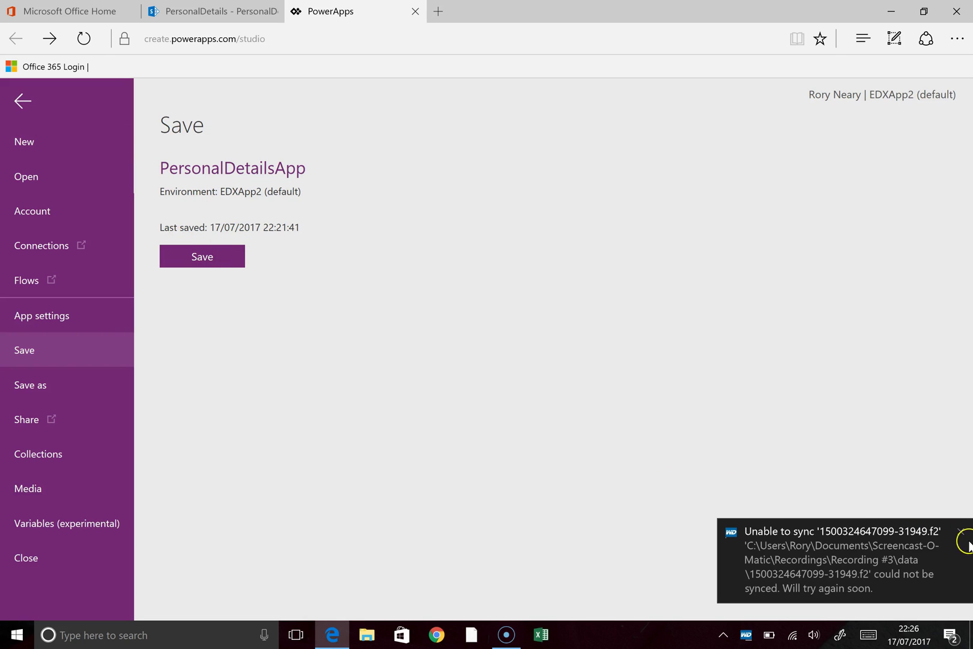
click(960, 529)
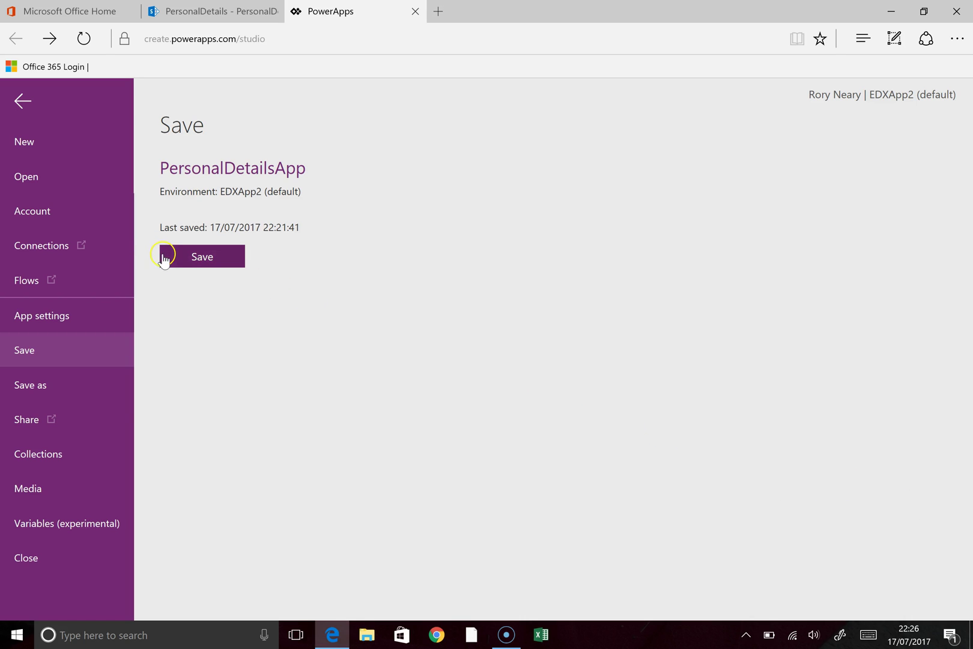
click(206, 259)
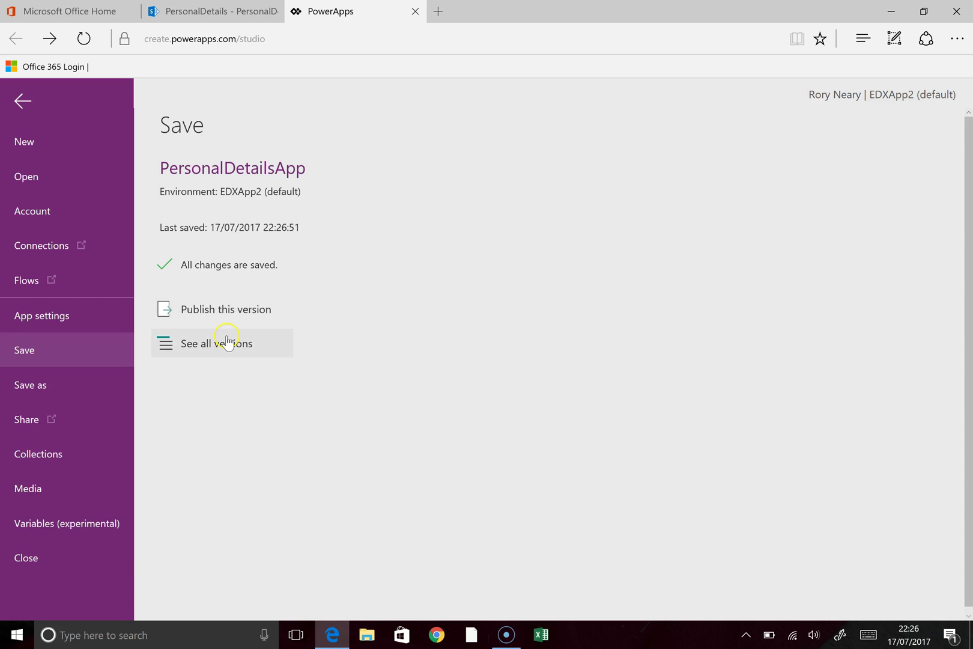
Step: Publish this saved version of PersonalDetailsApp, then switch to the Office 365 home page
click(243, 312)
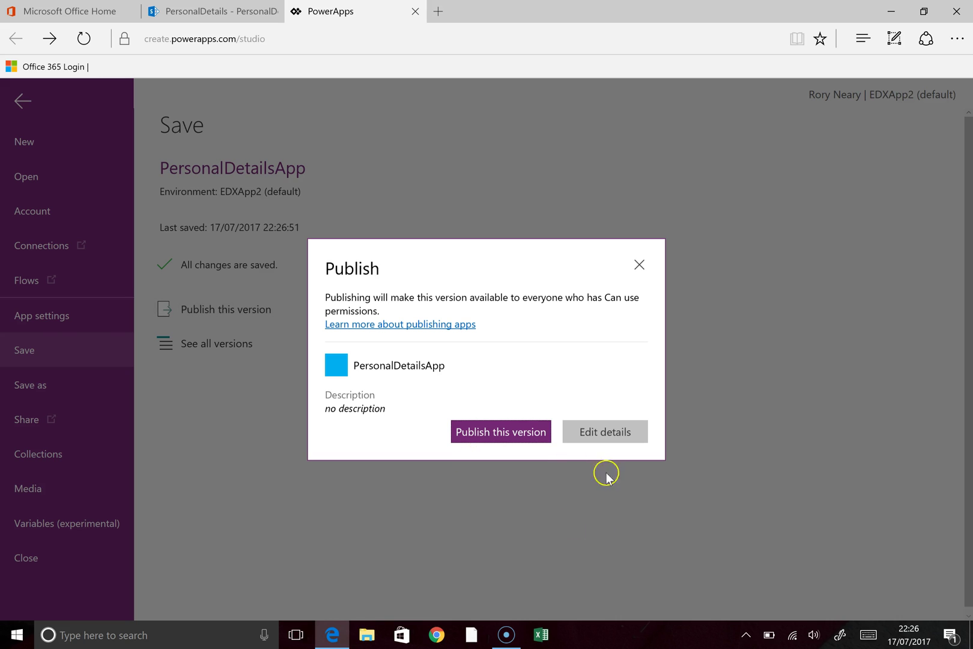
click(251, 415)
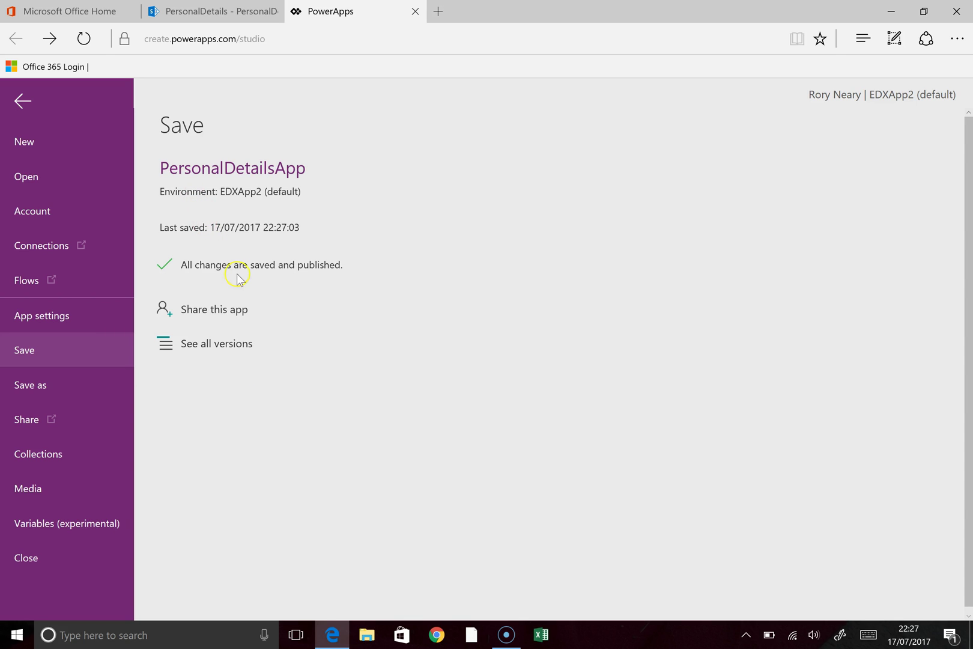
click(82, 12)
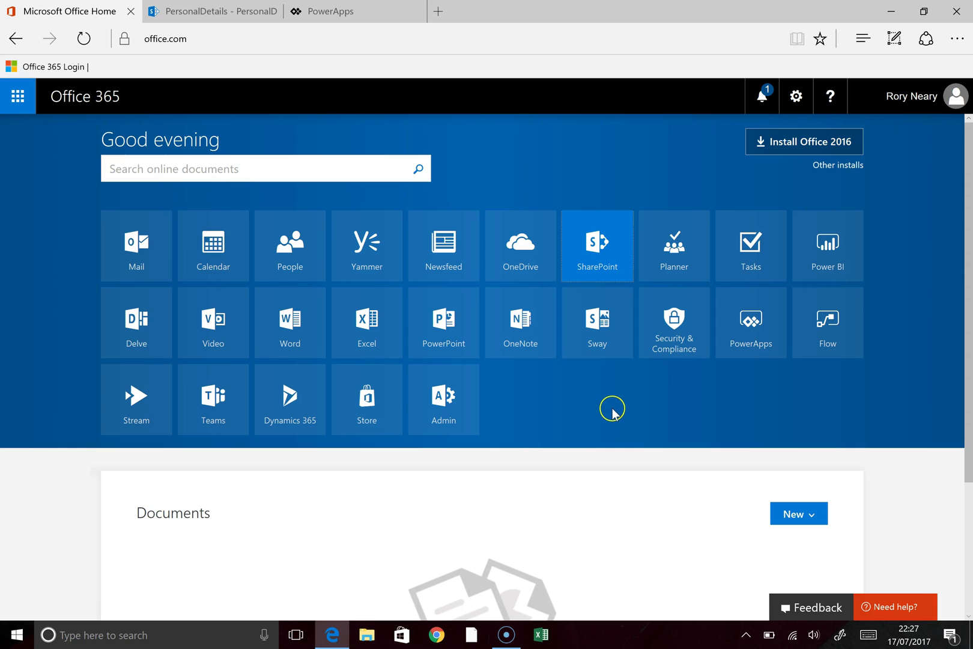
Step: Open the PowerApps portal in a new tab and show its Apps list
click(734, 332)
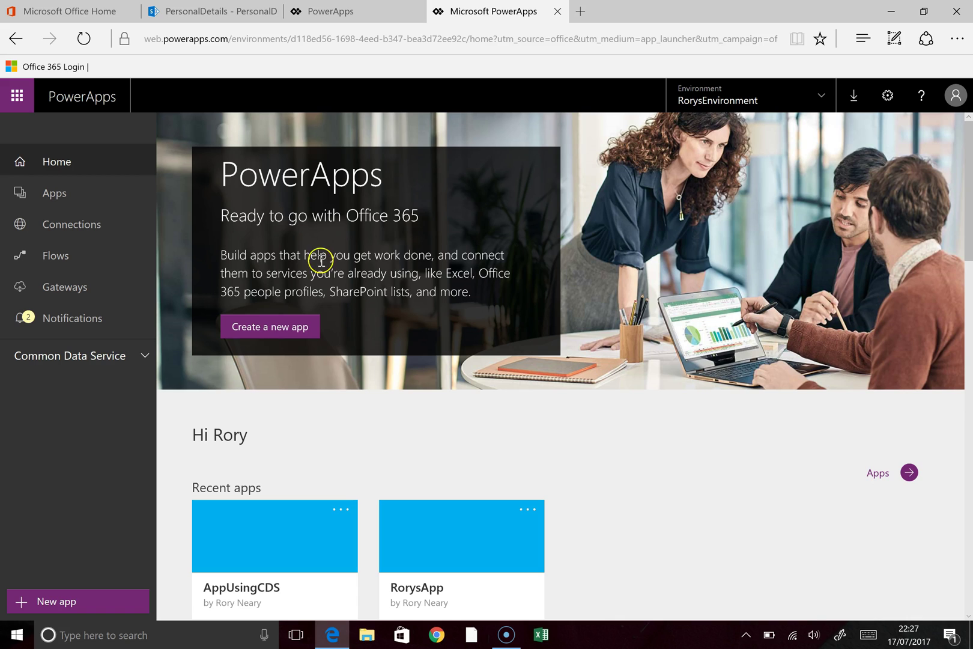
click(71, 198)
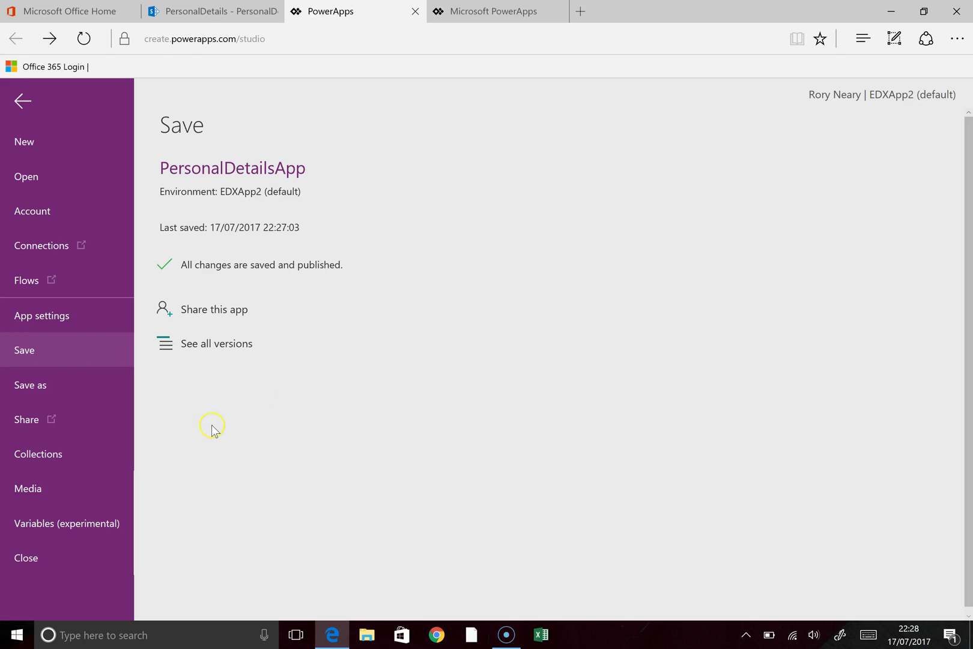
Step: Share PersonalDetailsApp with everyone in the organisation as Can use, without sending an email invitation
click(211, 309)
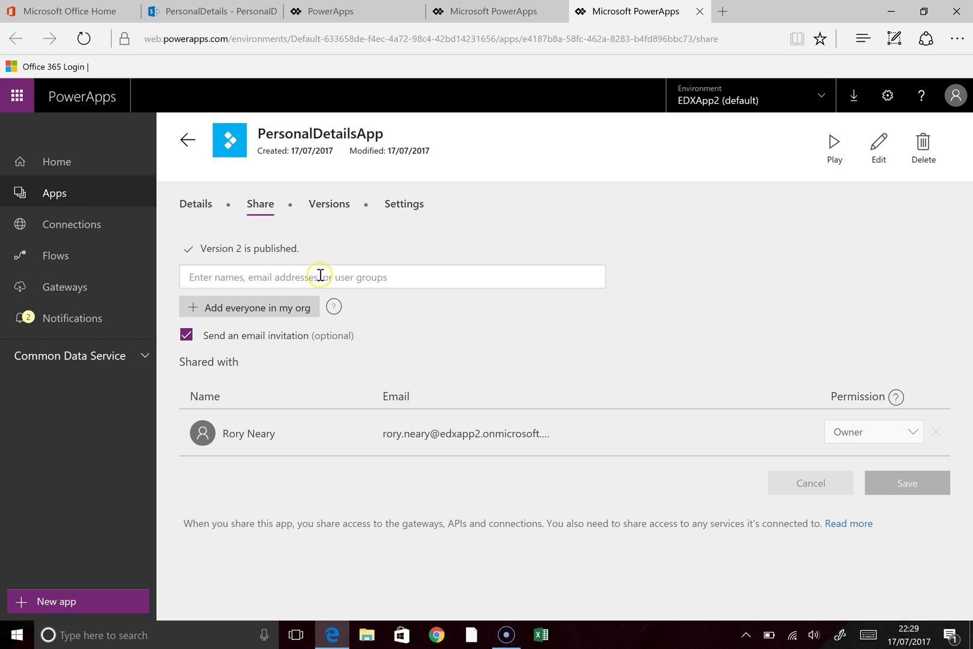
click(297, 305)
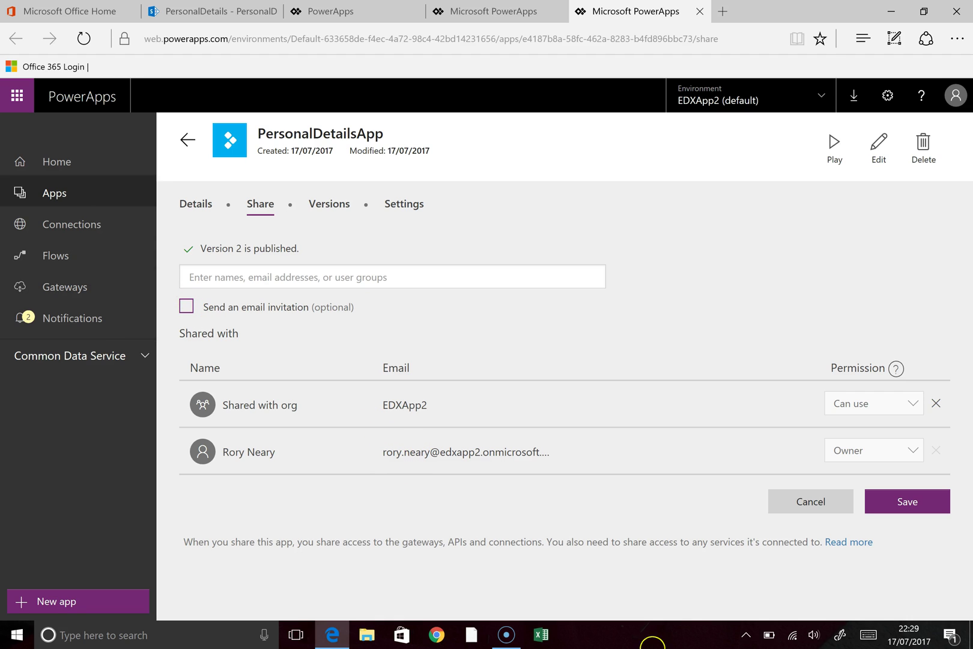
click(886, 501)
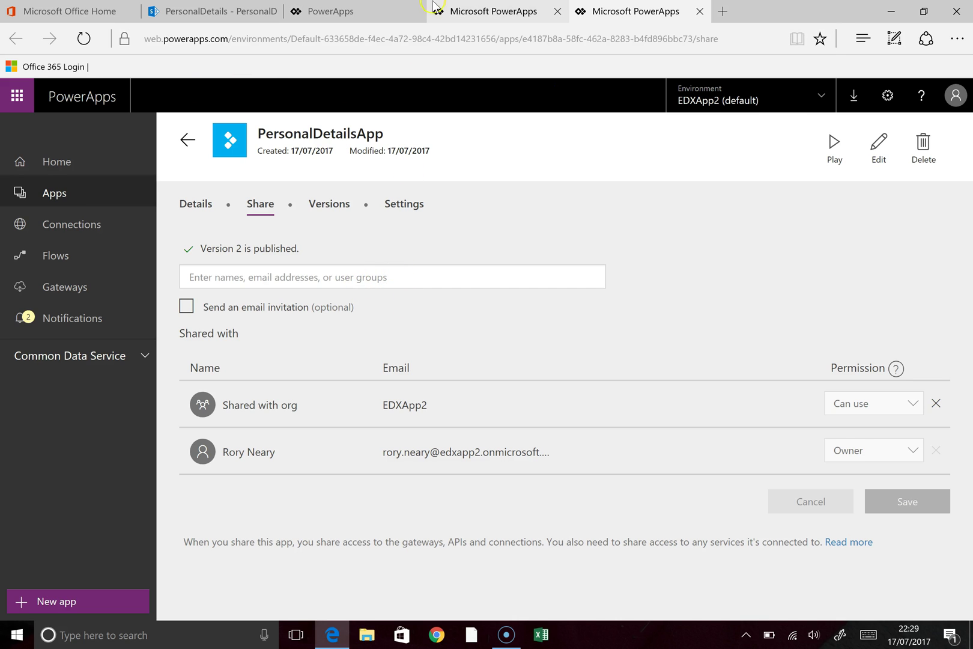
click(503, 13)
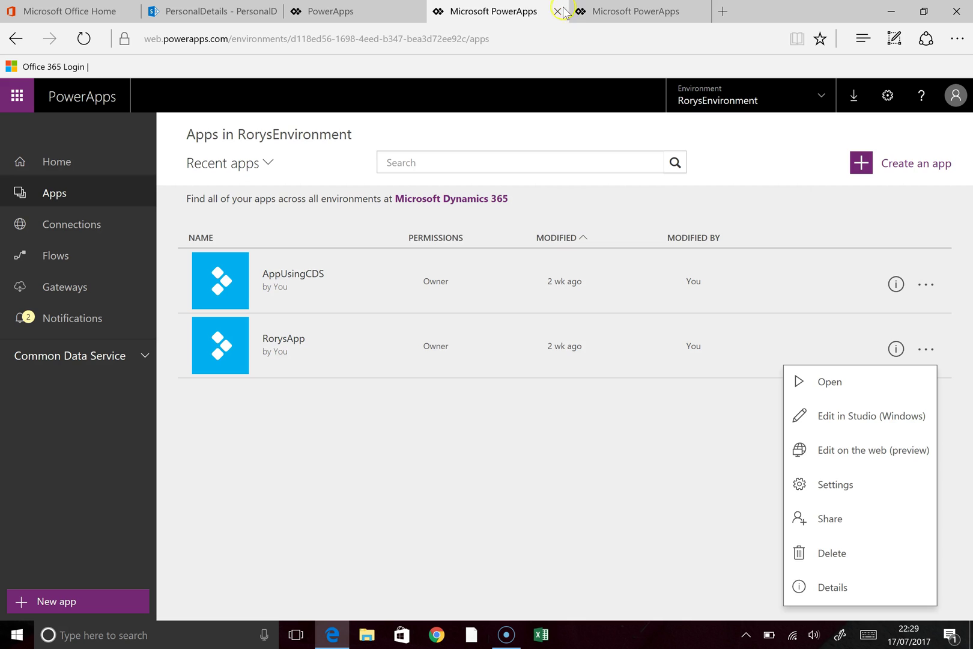
Step: Close the extra tab and launch PowerApps in EDXApp2 from the Office 365 app launcher
click(557, 11)
click(69, 11)
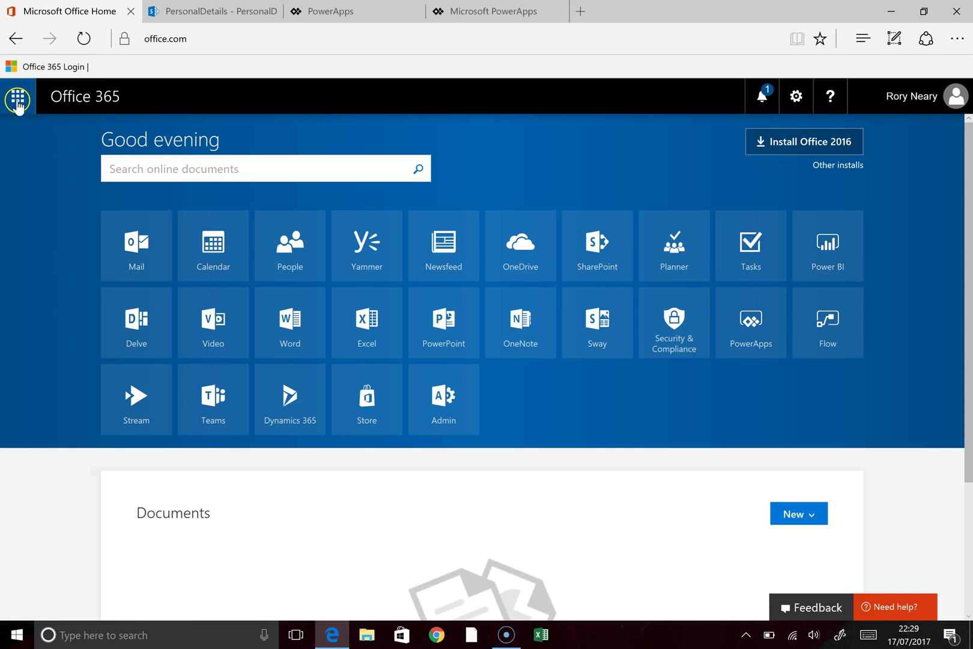
click(18, 101)
scroll(177, 433, down, 3)
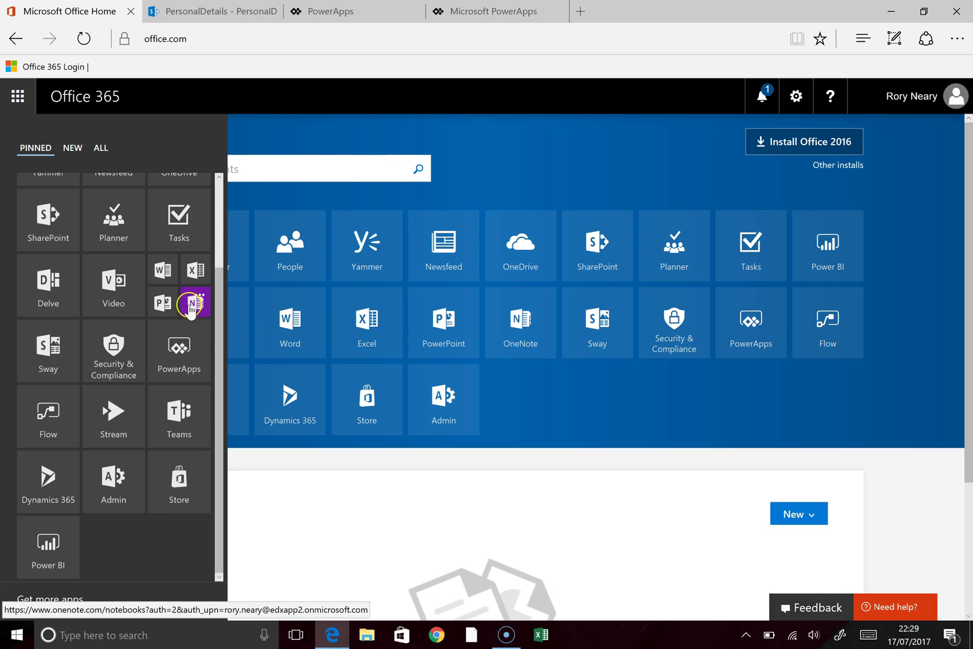
click(178, 362)
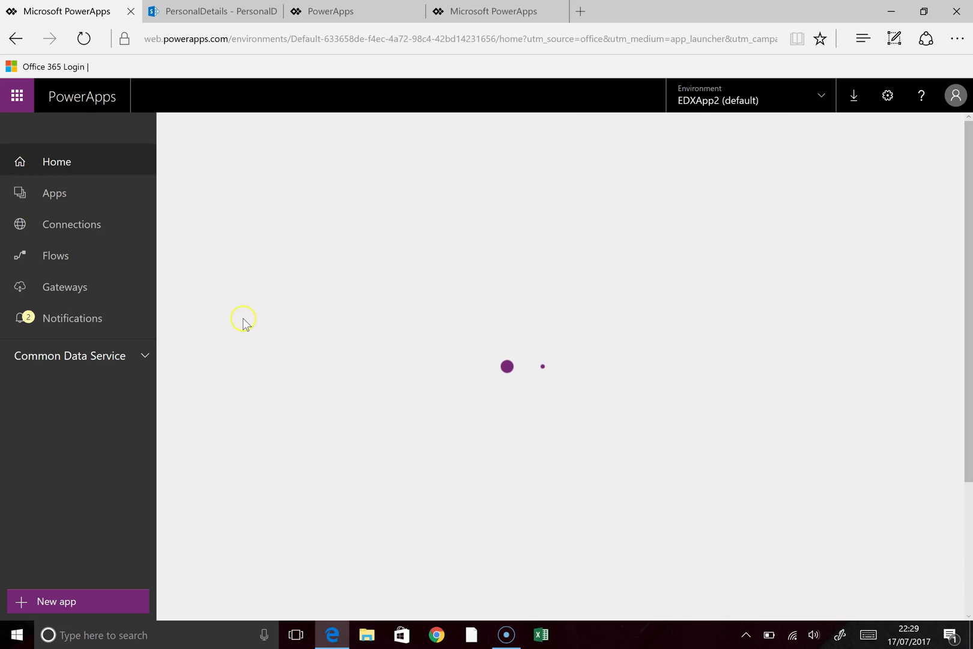
scroll(293, 325, down, 3)
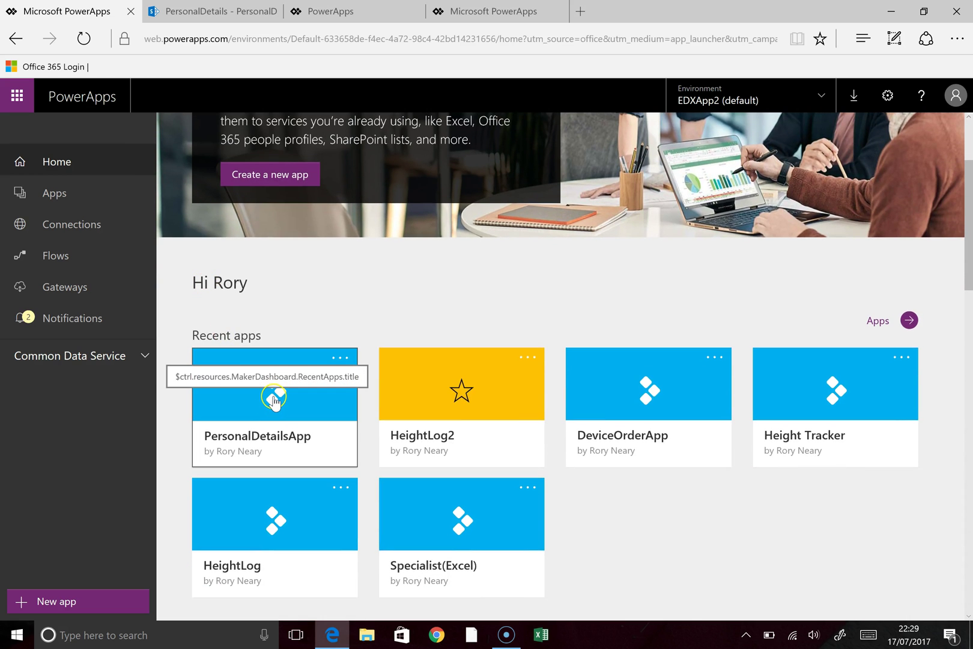
Step: Run PersonalDetailsApp in the web player, showing John, Sarah and Alan
click(273, 400)
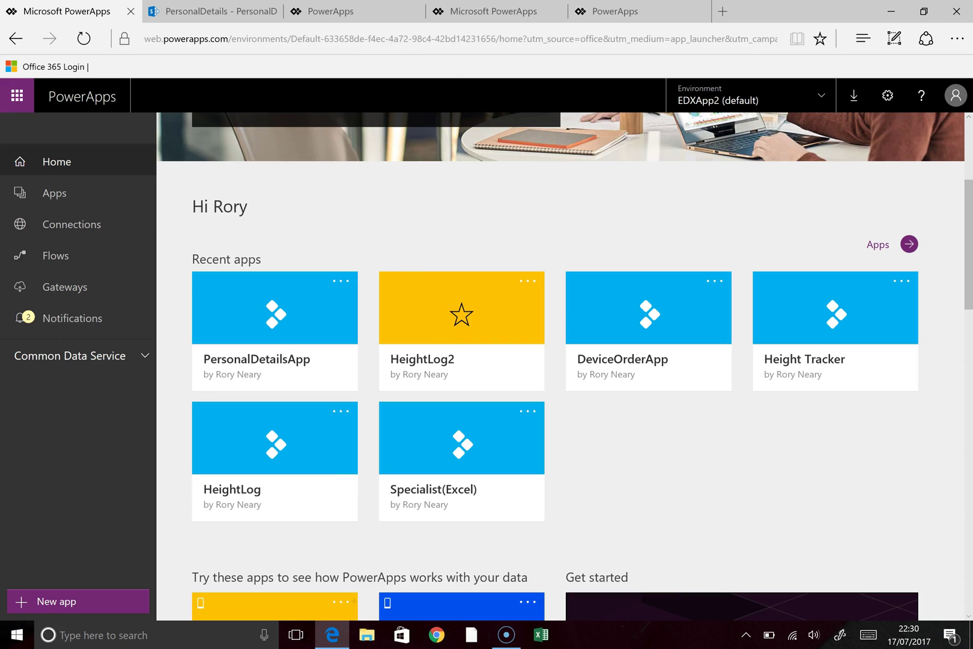
click(340, 281)
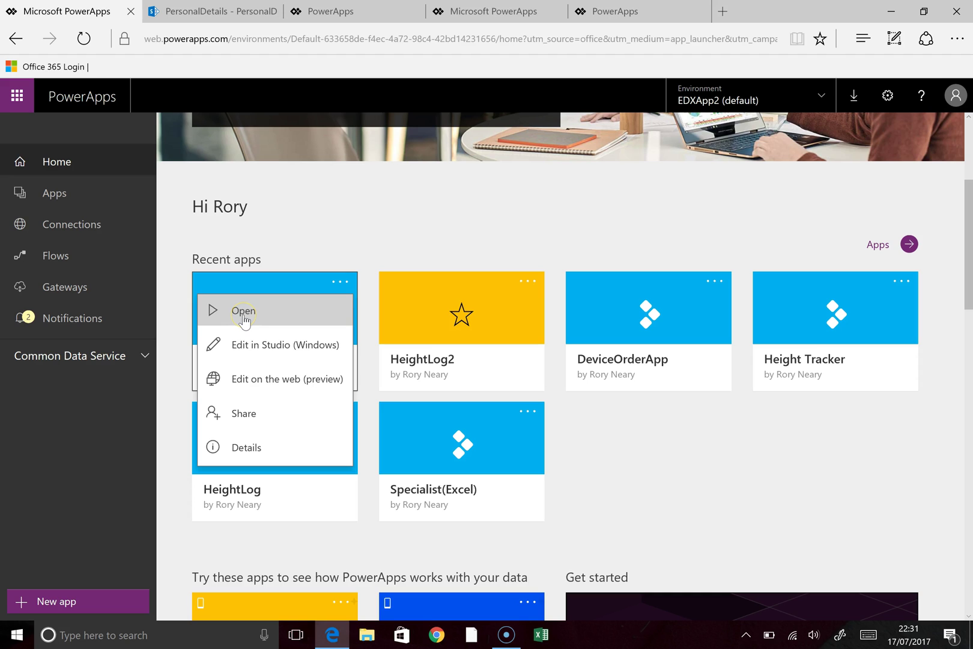
click(243, 310)
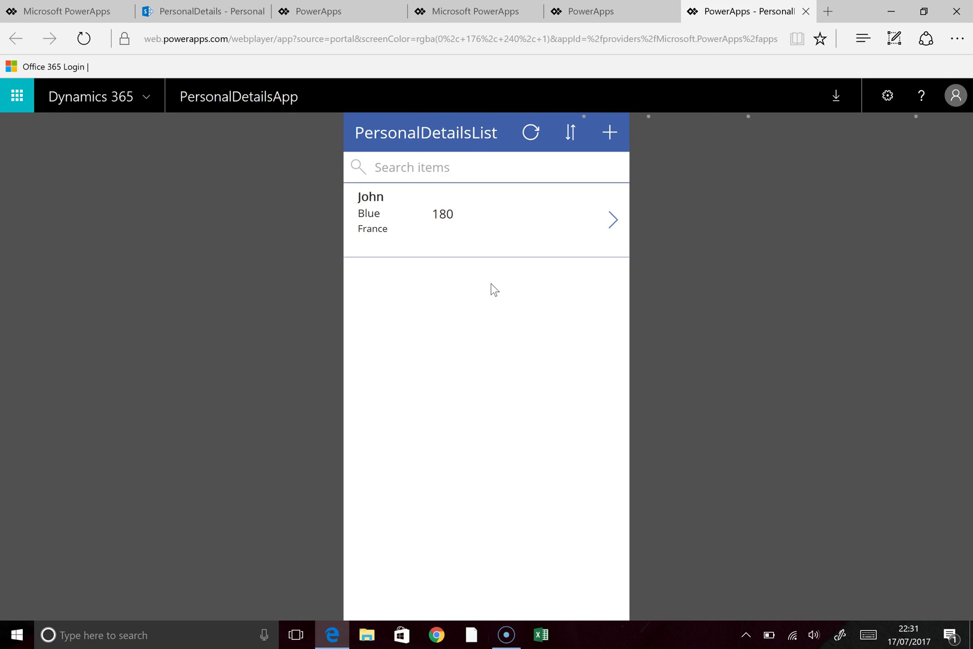
Step: Submit a new record: Julia, height 175, Green eyes, favourite country Germany
click(609, 134)
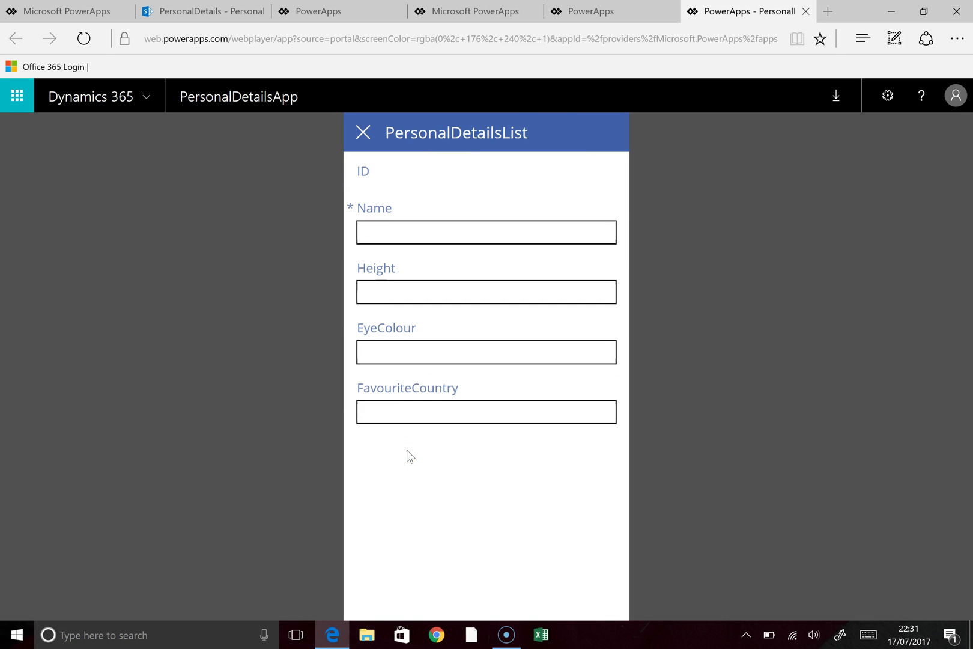
click(395, 222)
text(Julia)
key(Tab)
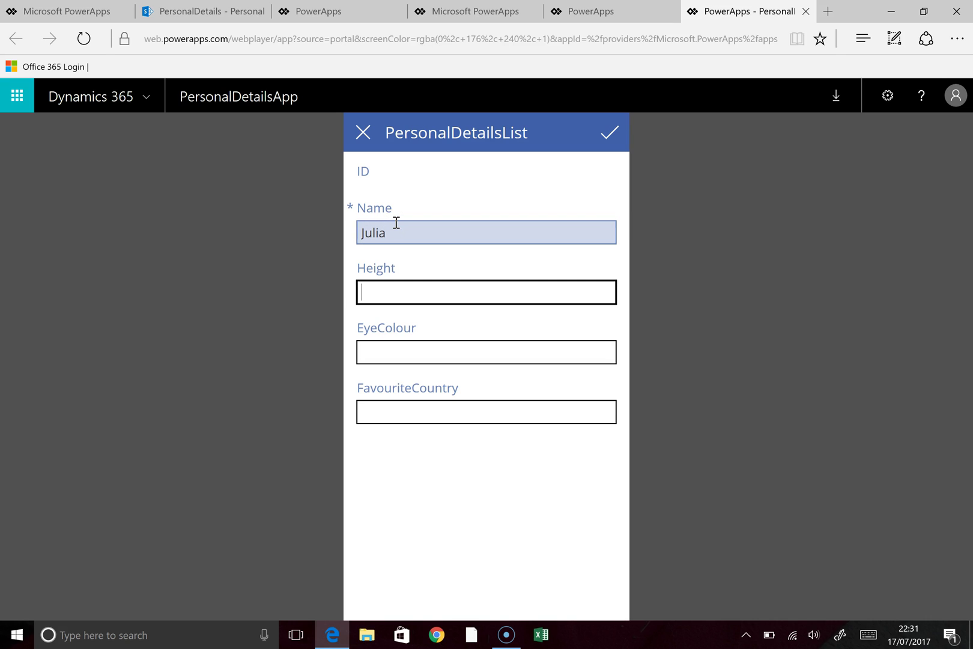
text(175)
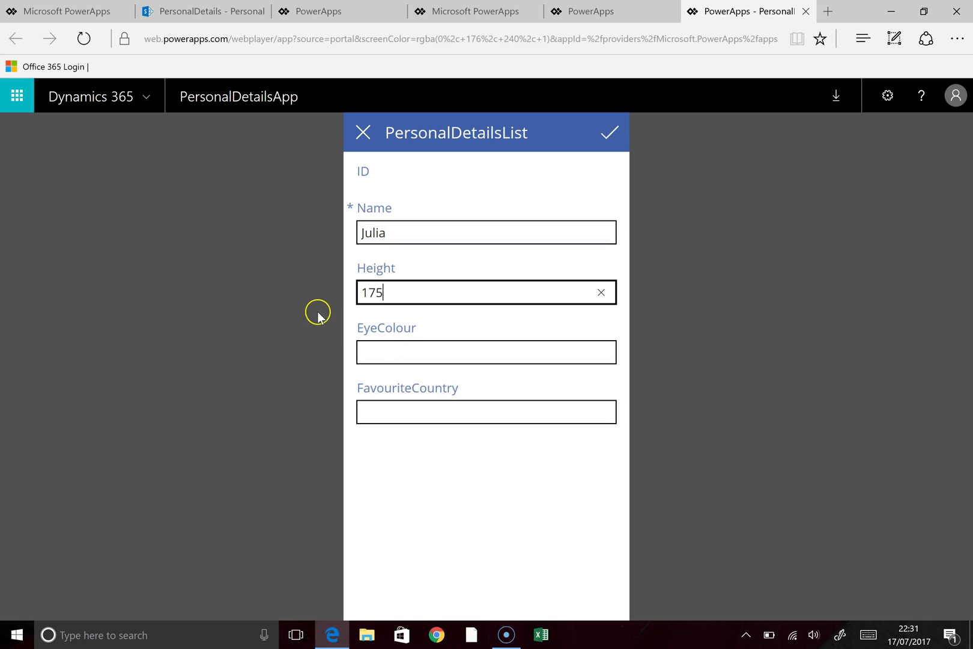
click(386, 350)
text(Green)
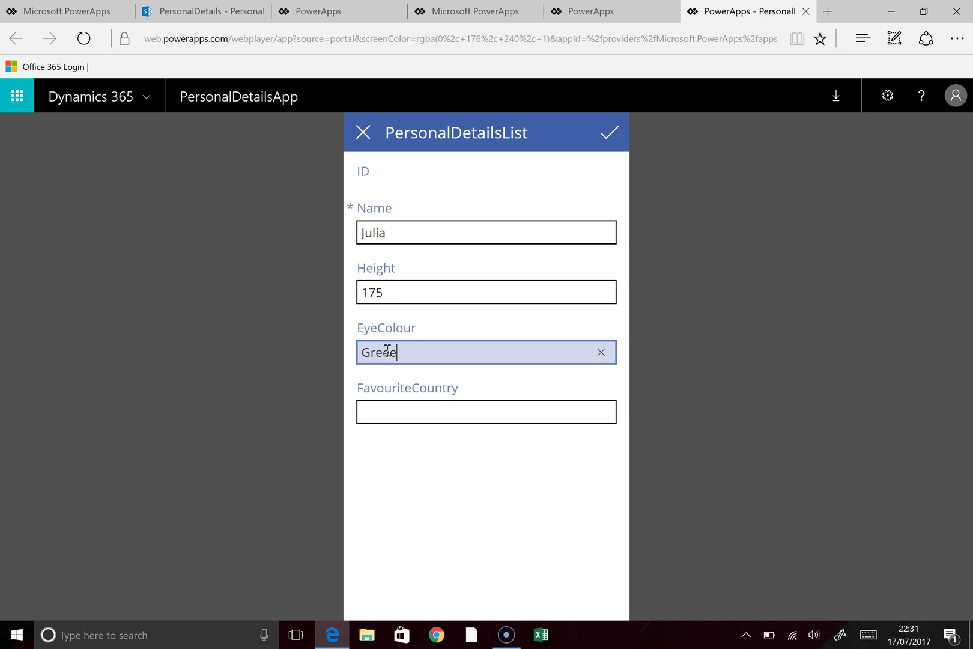
click(398, 392)
click(416, 411)
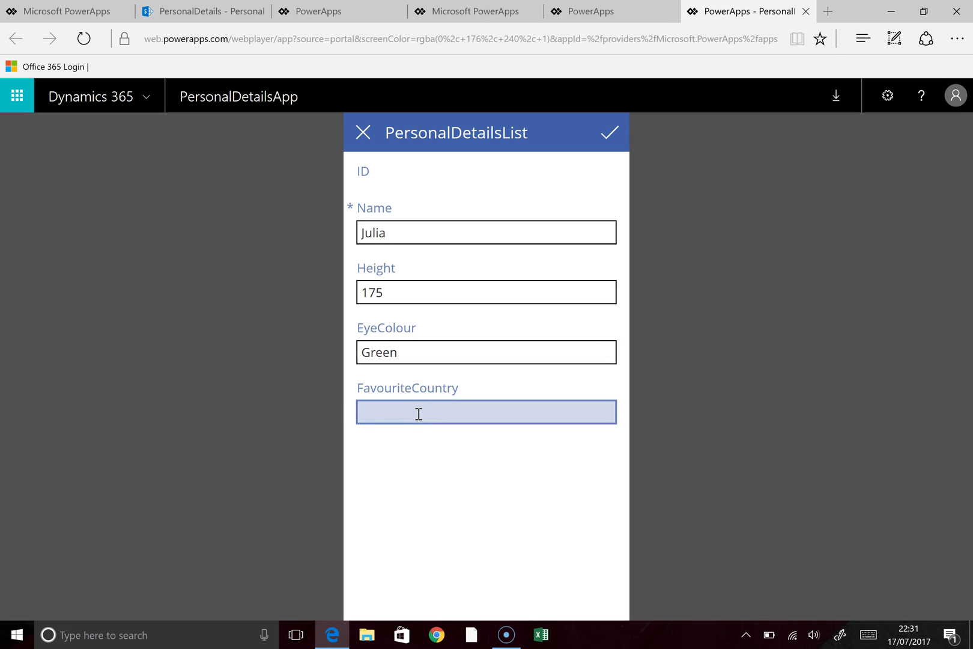
text(Germany)
click(610, 133)
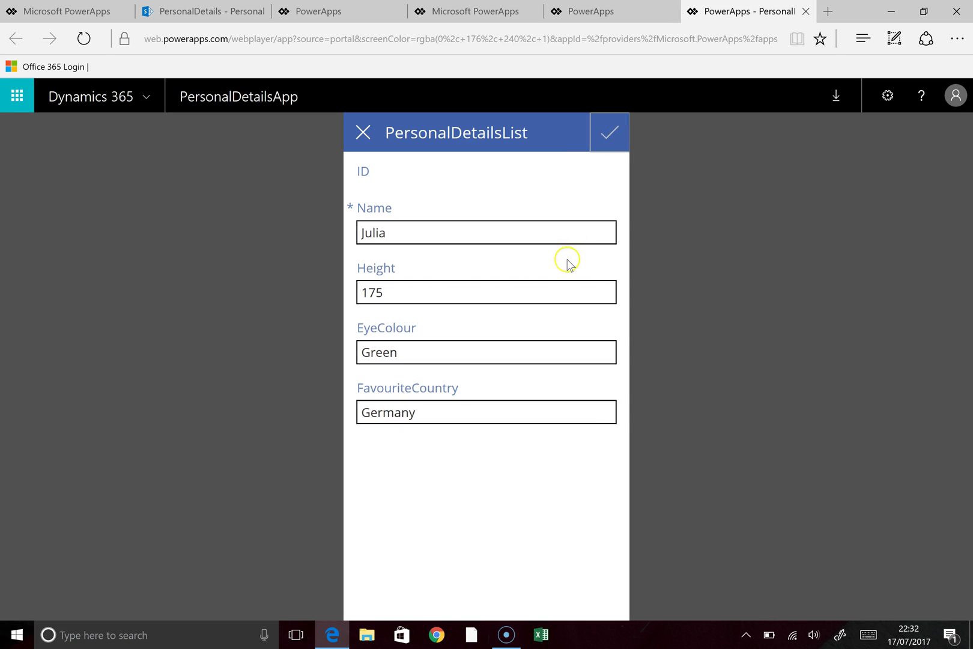
click(522, 233)
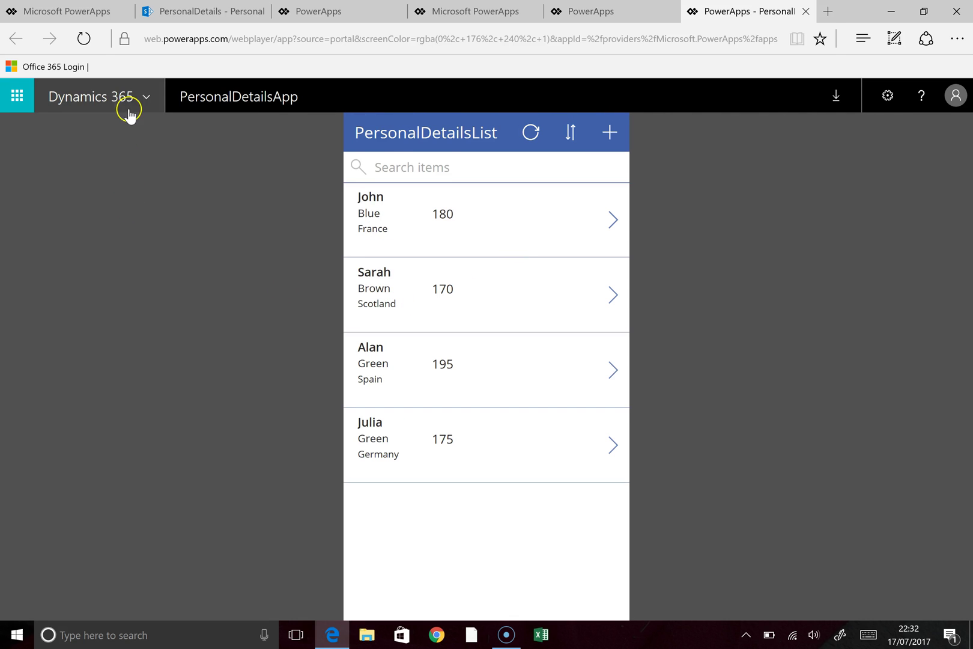
Step: Reload PersonalDetailsList in SharePoint so Julia's row appears, then open the Start menu
click(206, 12)
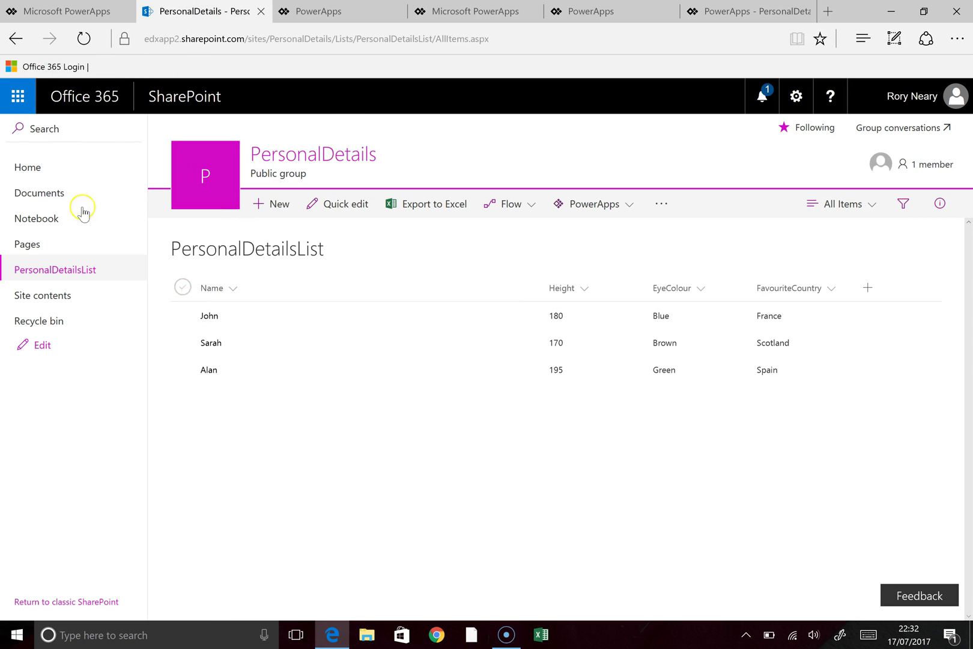
click(83, 39)
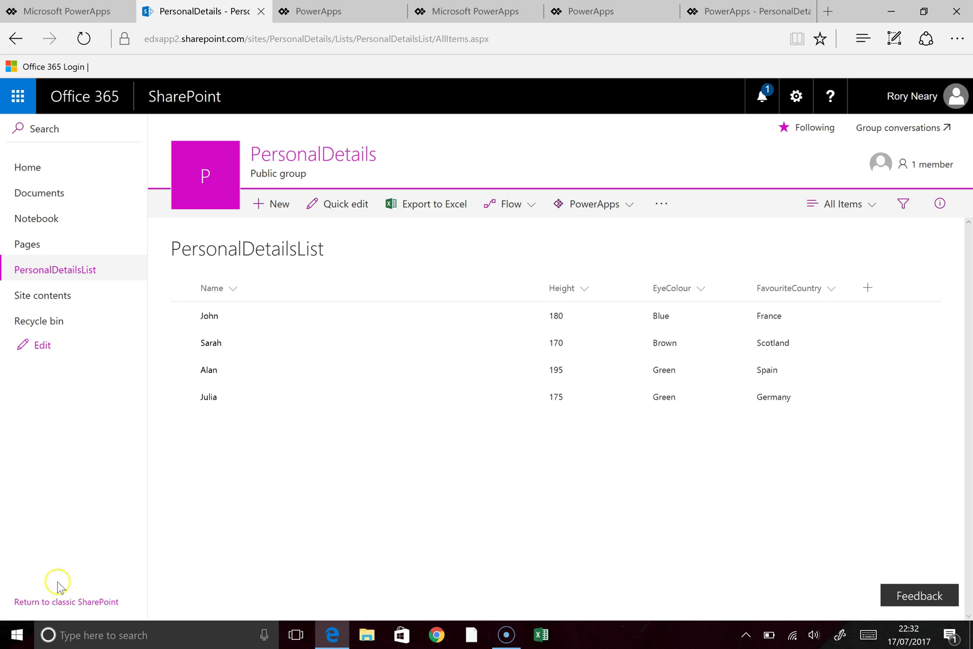
click(17, 635)
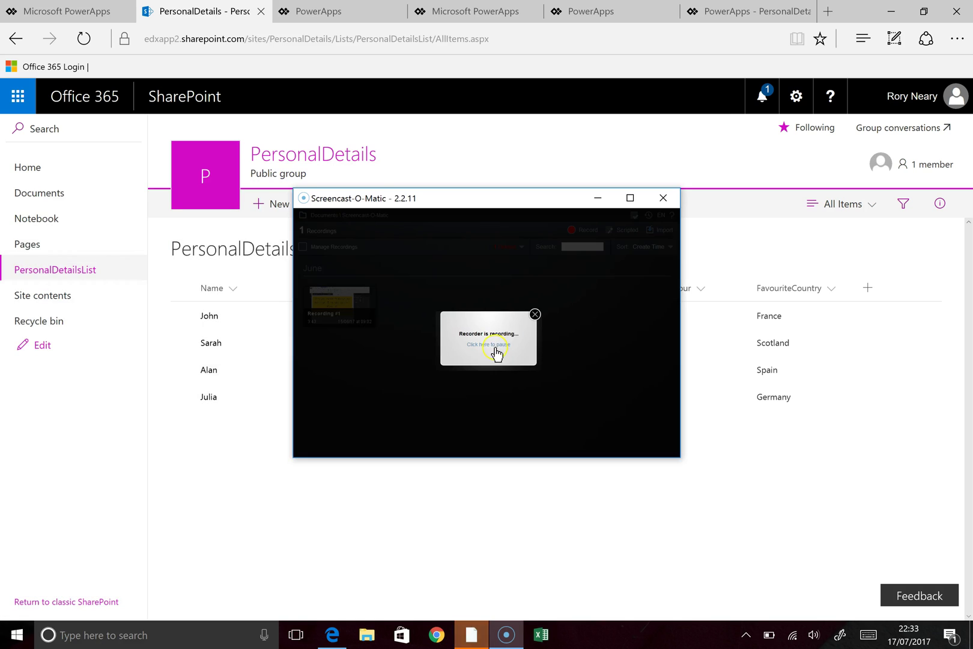
Step: In Power BI Desktop, search Get Data for 'share' and choose the SharePoint Online List connector
click(496, 354)
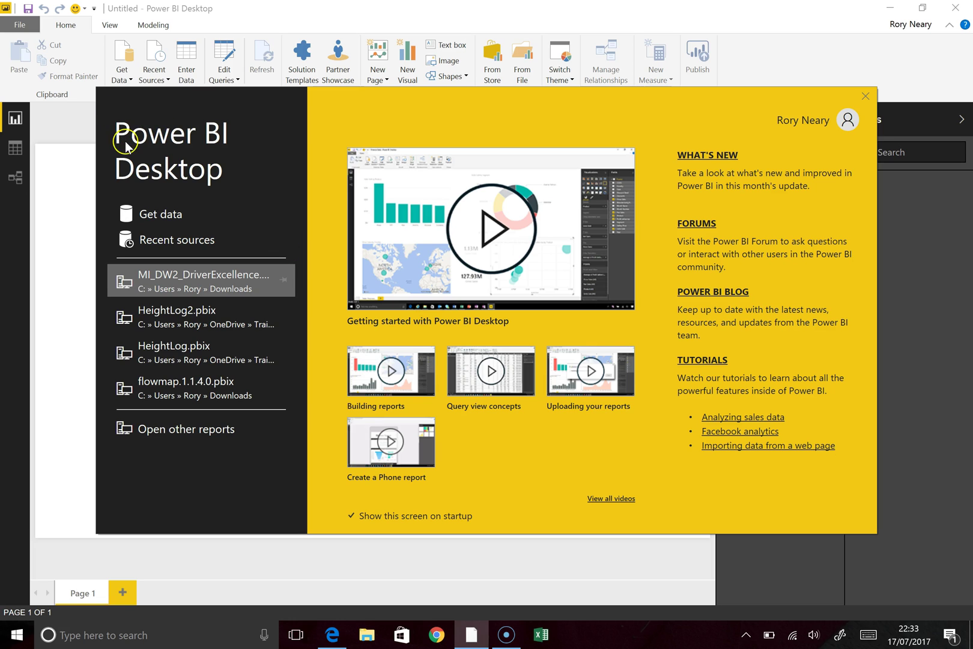
click(158, 211)
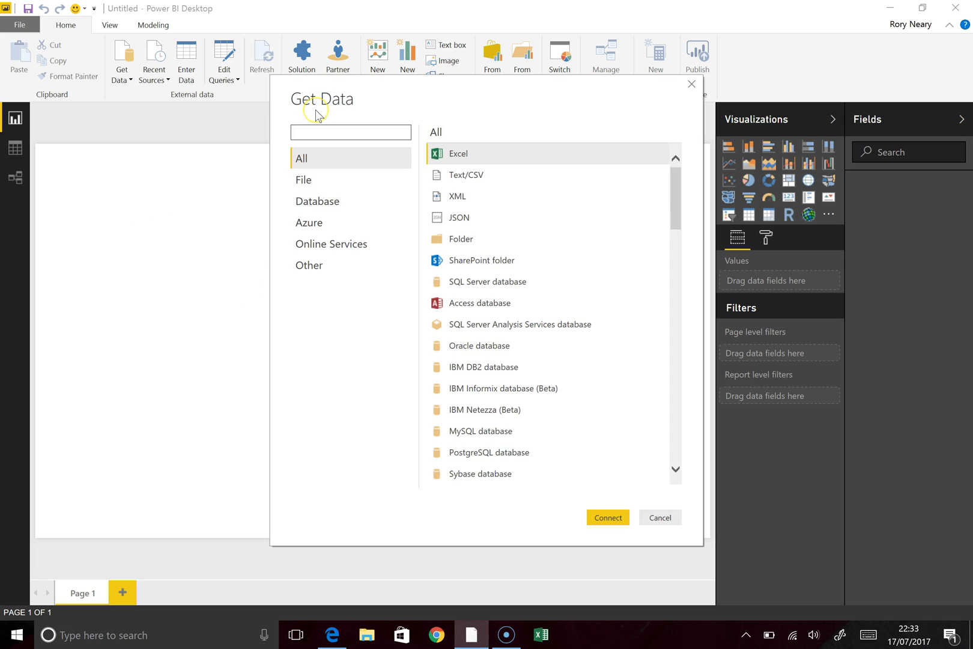
text(share)
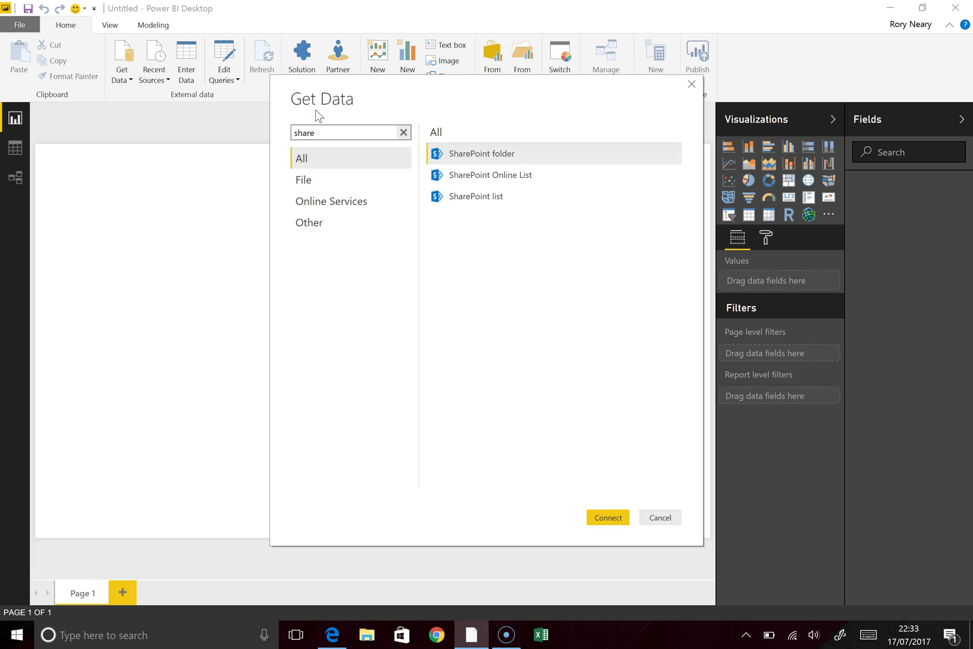
click(513, 182)
click(613, 522)
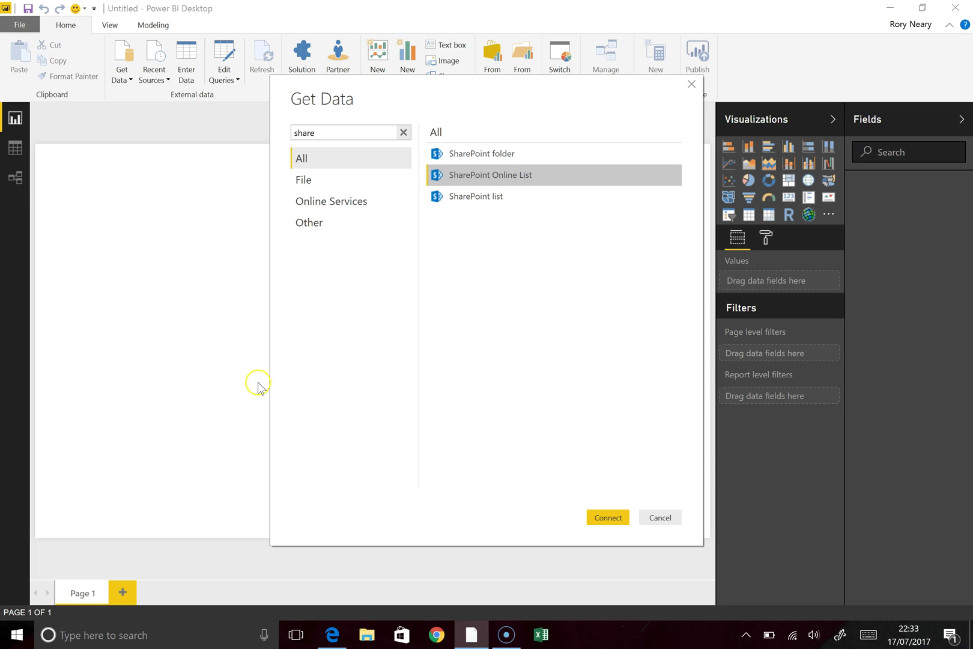
click(611, 520)
double_click(527, 178)
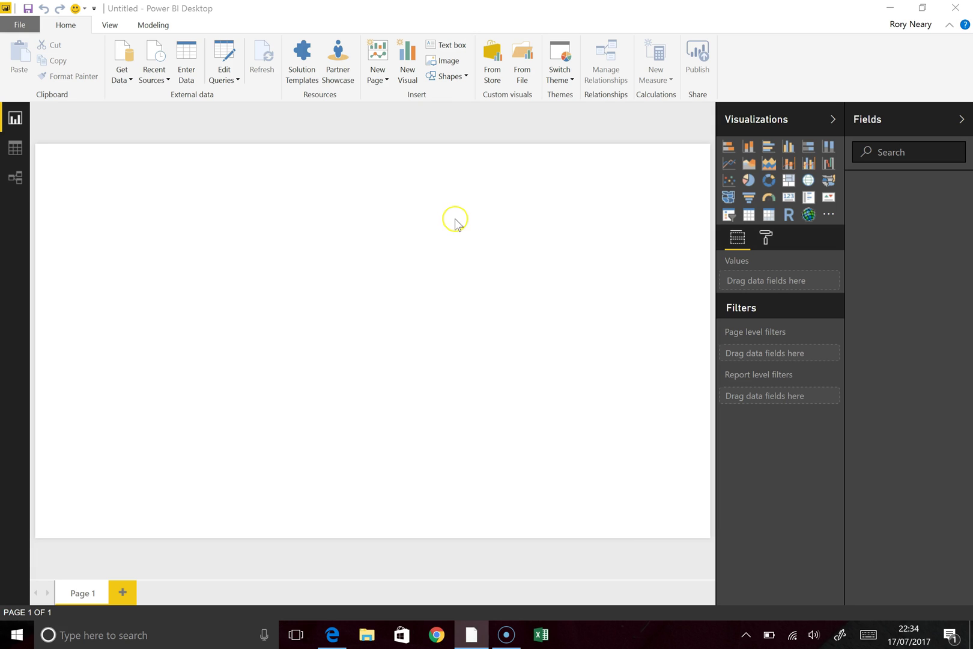
Step: Copy the SharePoint site URL up to /sites/PersonalDetails from the list page's address bar
click(337, 632)
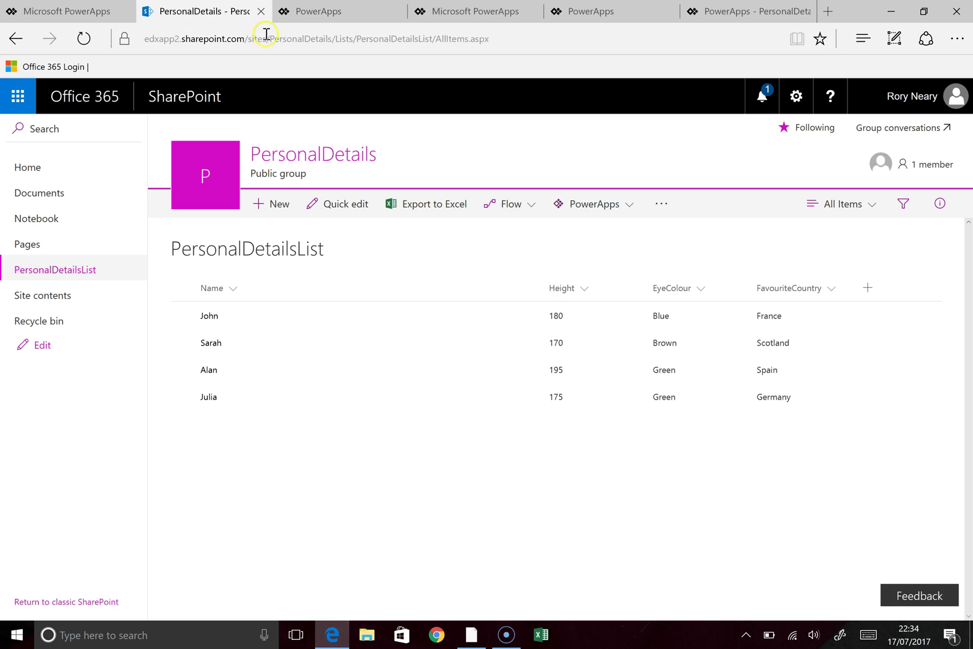
click(328, 44)
click(338, 43)
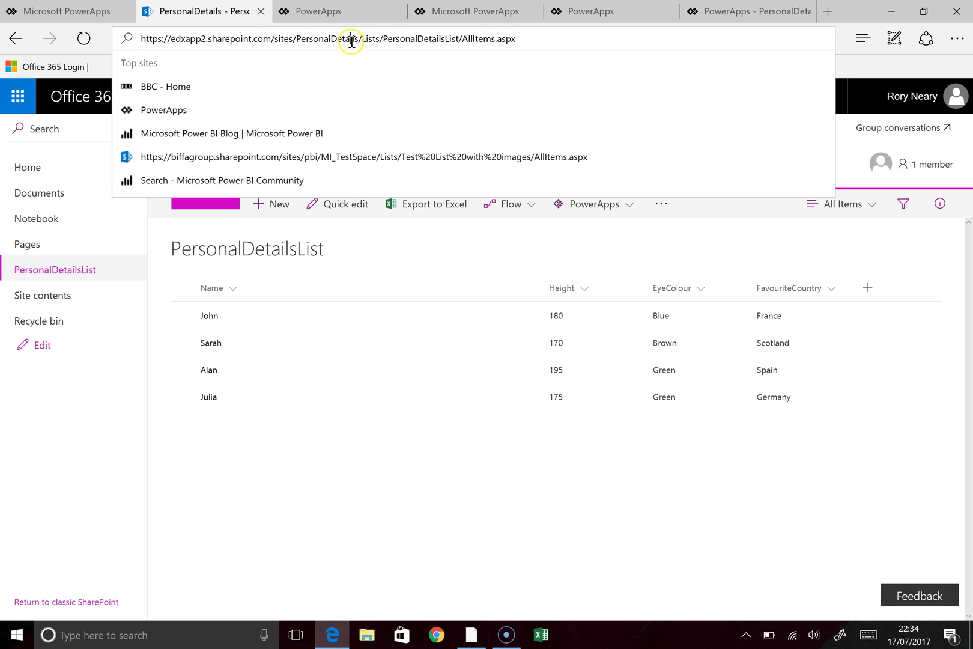
key(shift+Left)
key(shift+Left)
key(shift+Left)
key(shift+Left)
key(shift+Left)
key(shift+Left)
key(shift+Left)
key(shift+Left)
key(shift+Left)
key(shift+Left)
key(shift+Left)
key(shift+Left)
key(shift+Left)
key(shift+Left)
key(shift+Left)
key(shift+Left)
key(shift+Left)
key(shift+Left)
key(shift+Left)
key(shift+Left)
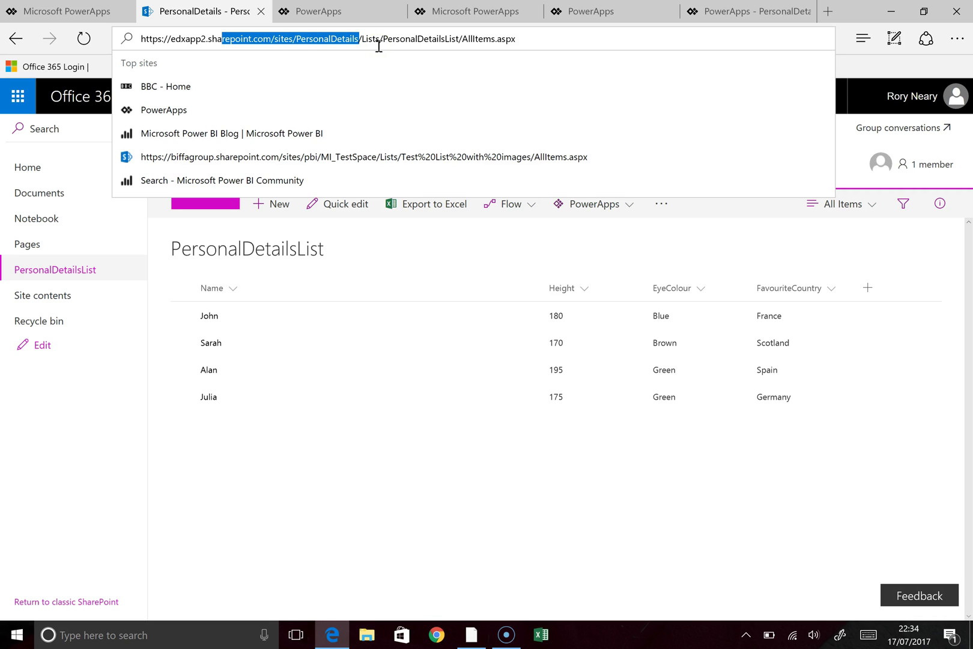
key(shift+Left)
key(shift+Left)
key(shift+Left)
key(shift+Left)
key(shift+Left)
key(shift+Left)
key(shift+Left)
key(shift+Left)
key(shift+Left)
key(shift+Left)
key(shift+Left)
key(shift+Left)
key(shift+Left)
key(shift+Left)
key(shift+Left)
key(shift+Left)
key(shift+Left)
key(shift+Left)
key(shift+Left)
key(ctrl+c)
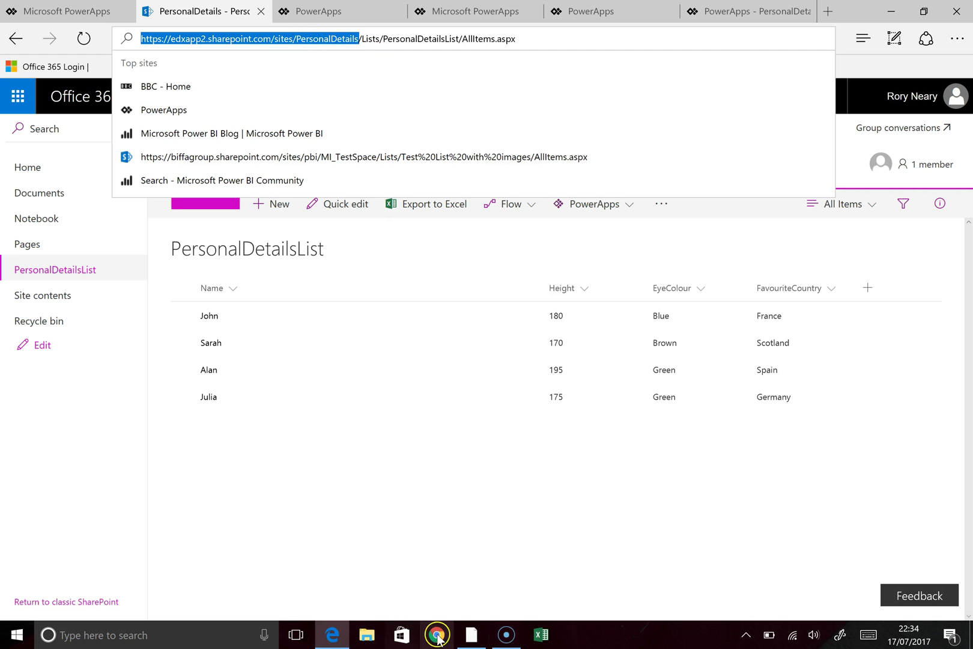
click(472, 635)
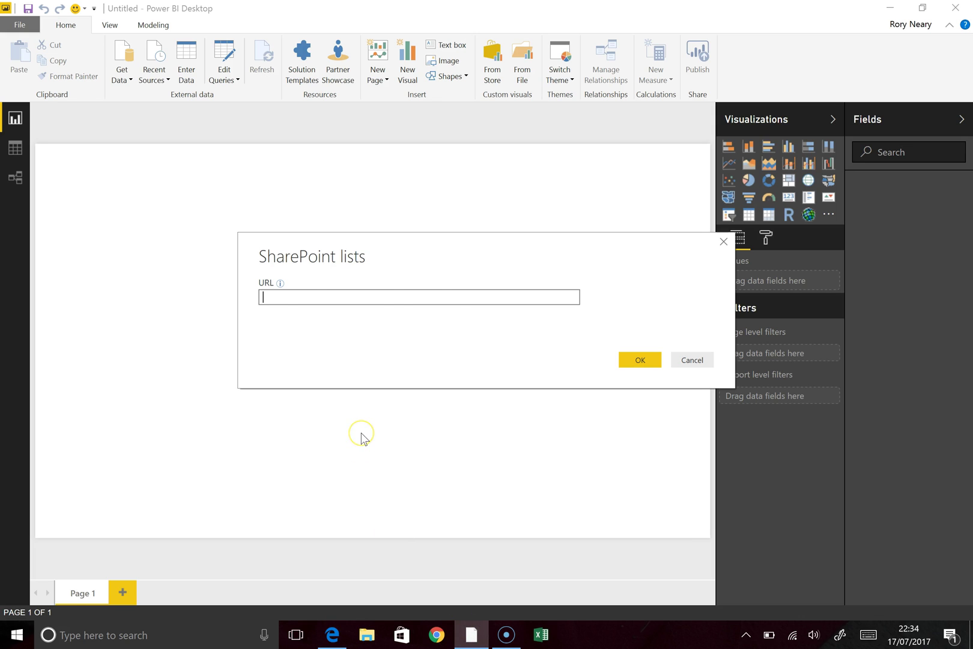
Step: Paste the PersonalDetails site URL into the SharePoint lists dialog and connect
key(ctrl+v)
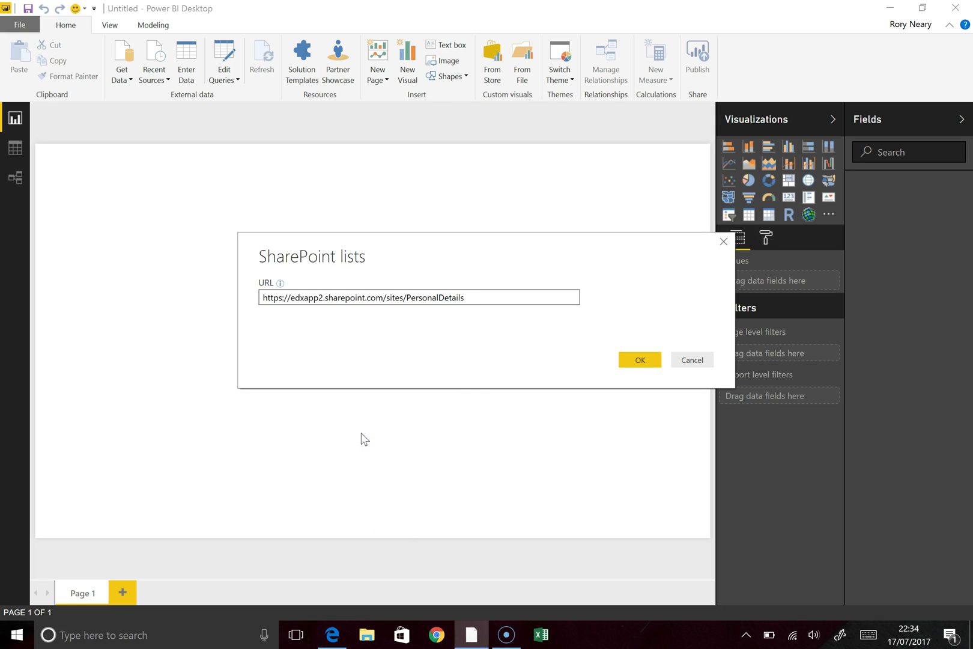
click(640, 359)
click(641, 359)
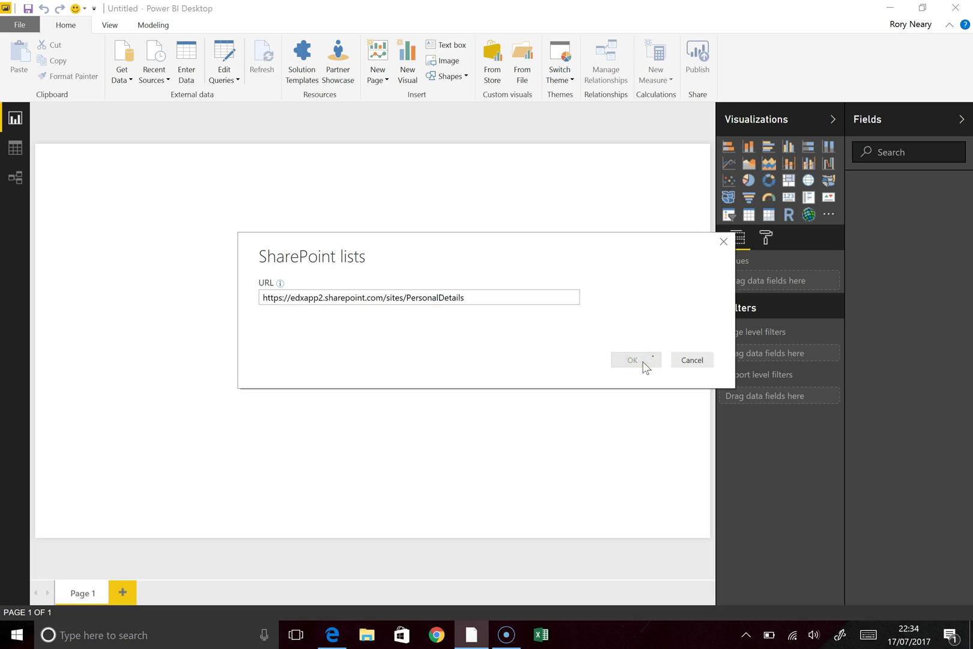
click(360, 321)
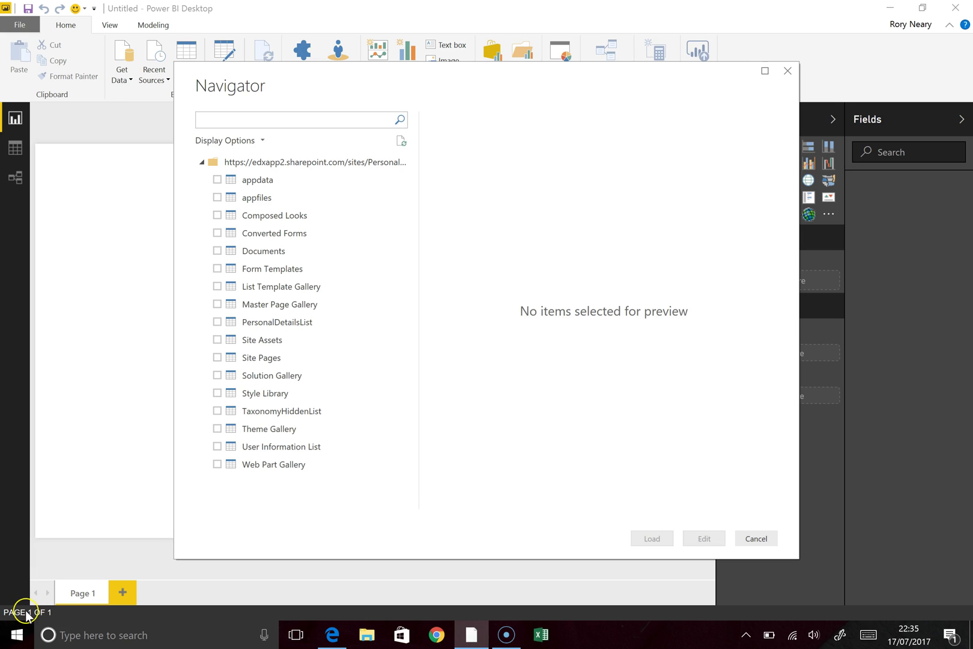
Step: Tick PersonalDetailsList in the Navigator and send it to the Query Editor for editing
click(217, 327)
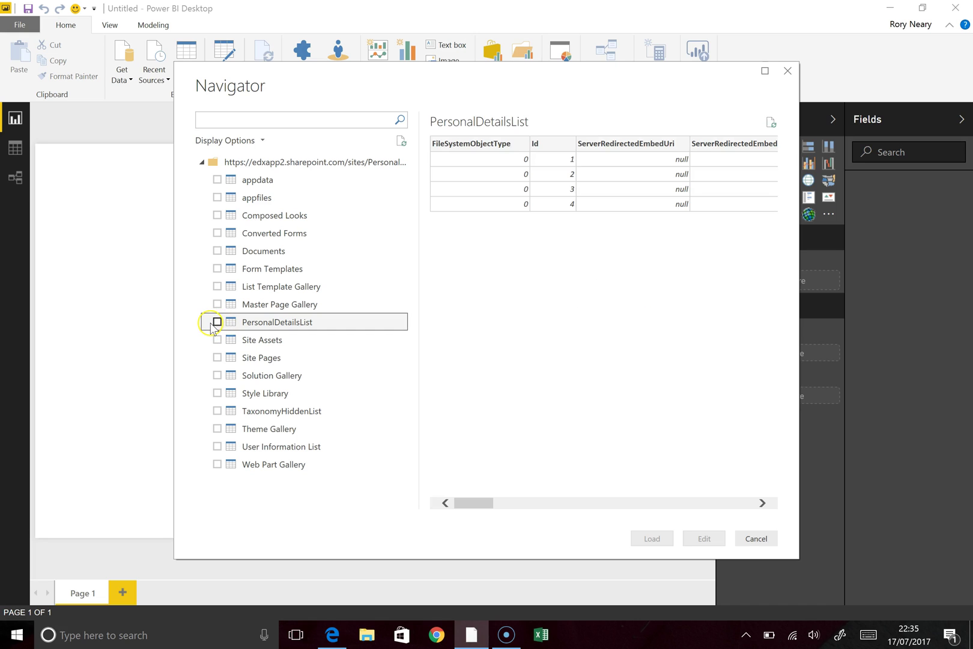
click(218, 323)
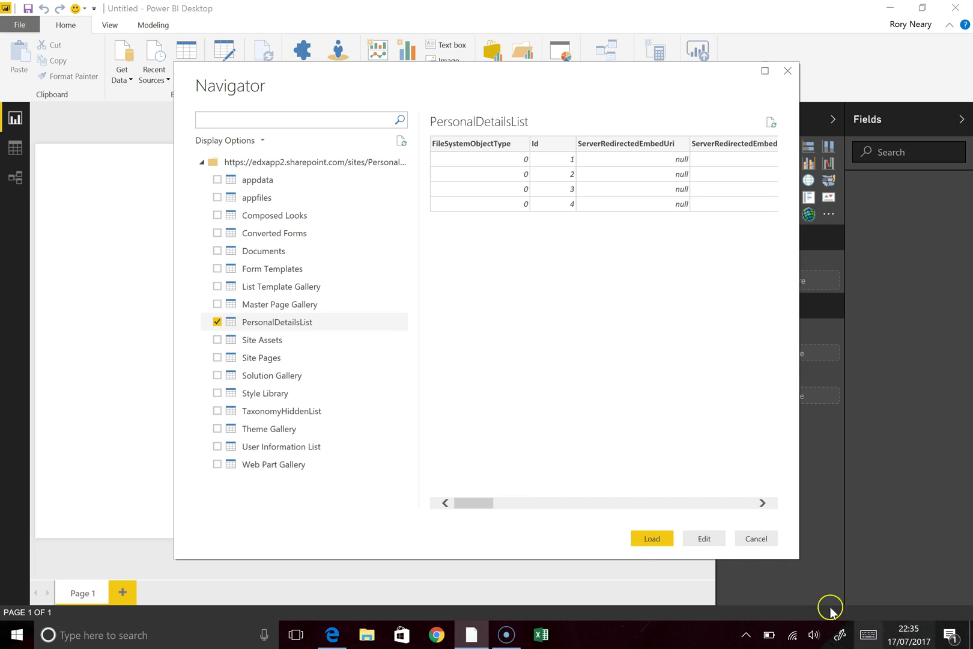
click(705, 538)
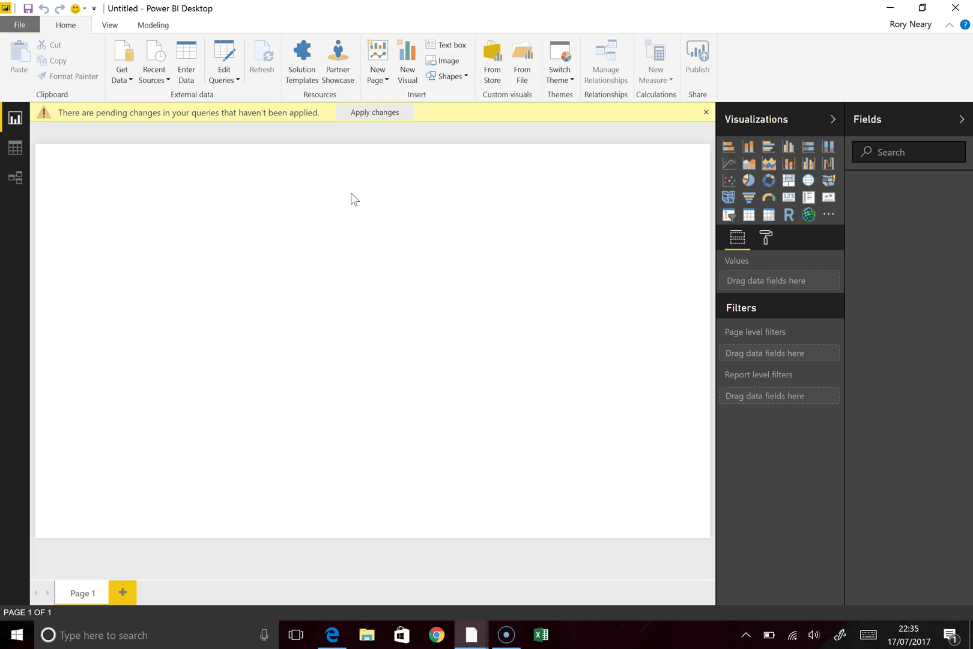
Step: Remove every column except Title, Height, EyeColour, FavouriteCountry and ID.1
mouse_move(469, 634)
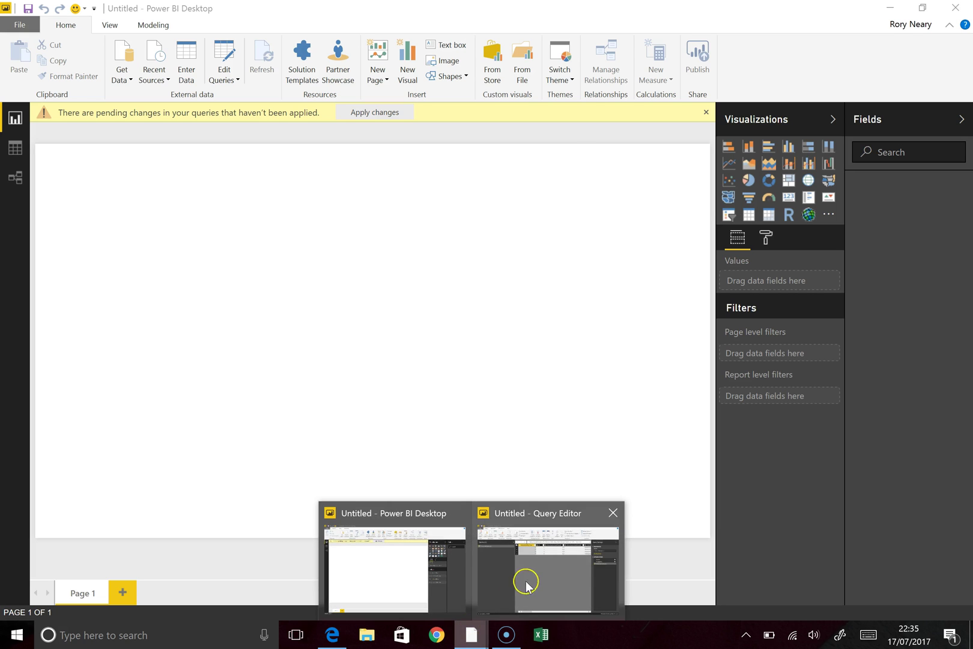
click(545, 555)
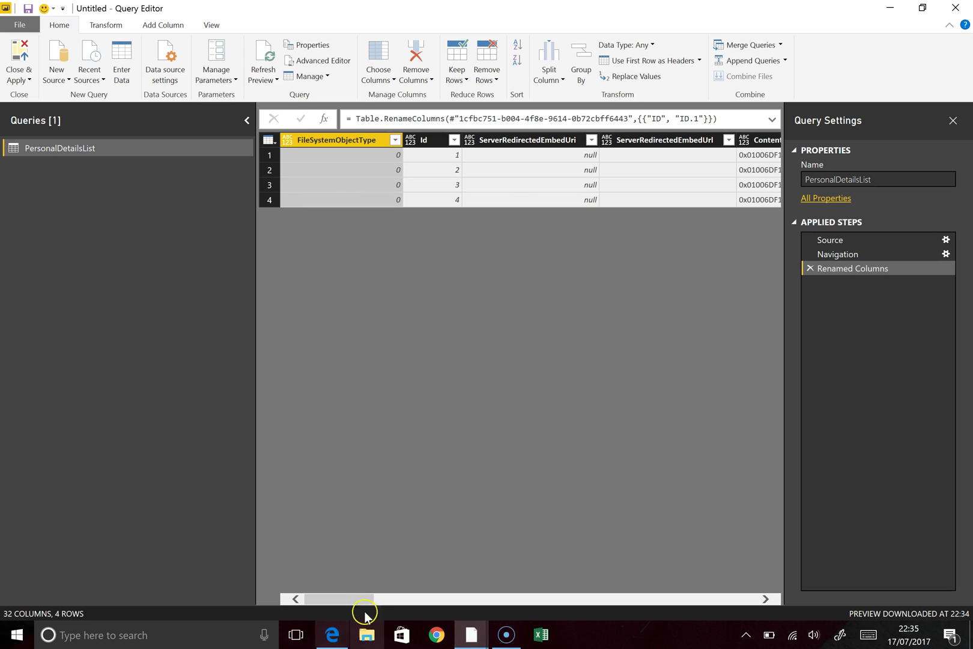
drag(353, 594, 429, 603)
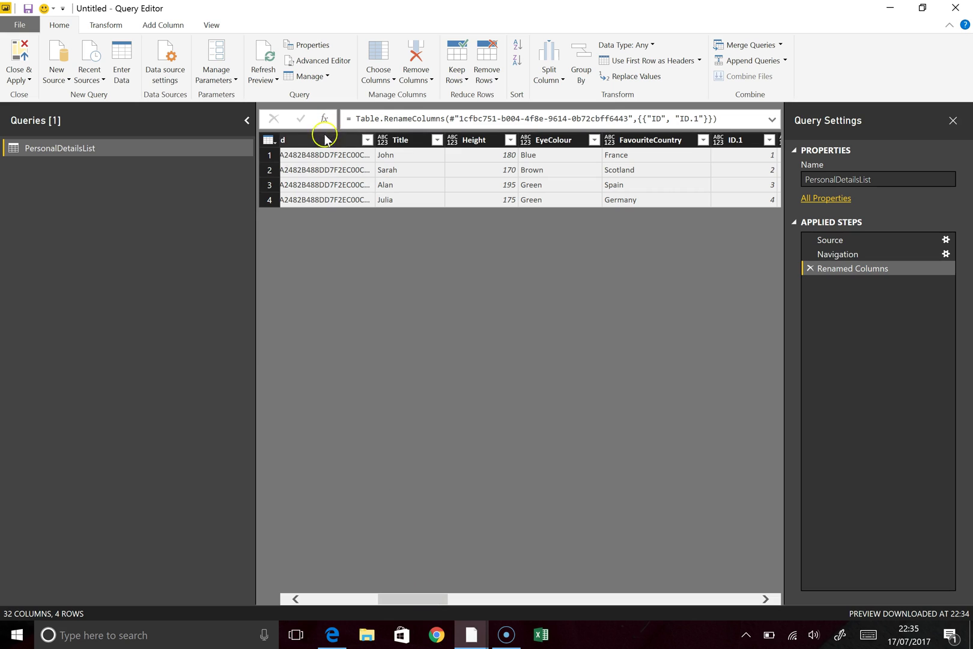
click(411, 140)
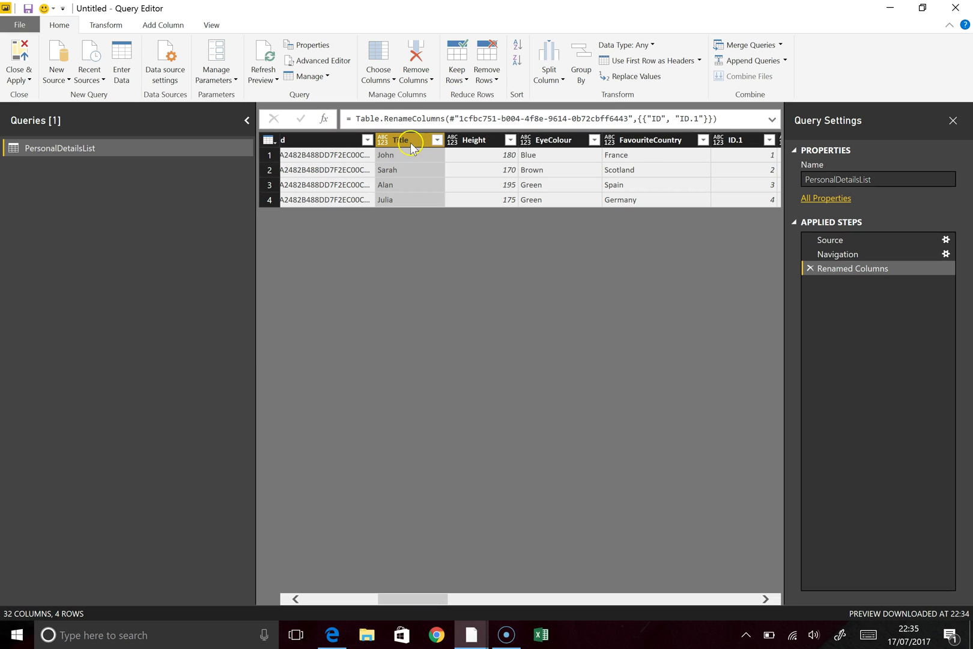
shift+click(678, 136)
shift+click(739, 141)
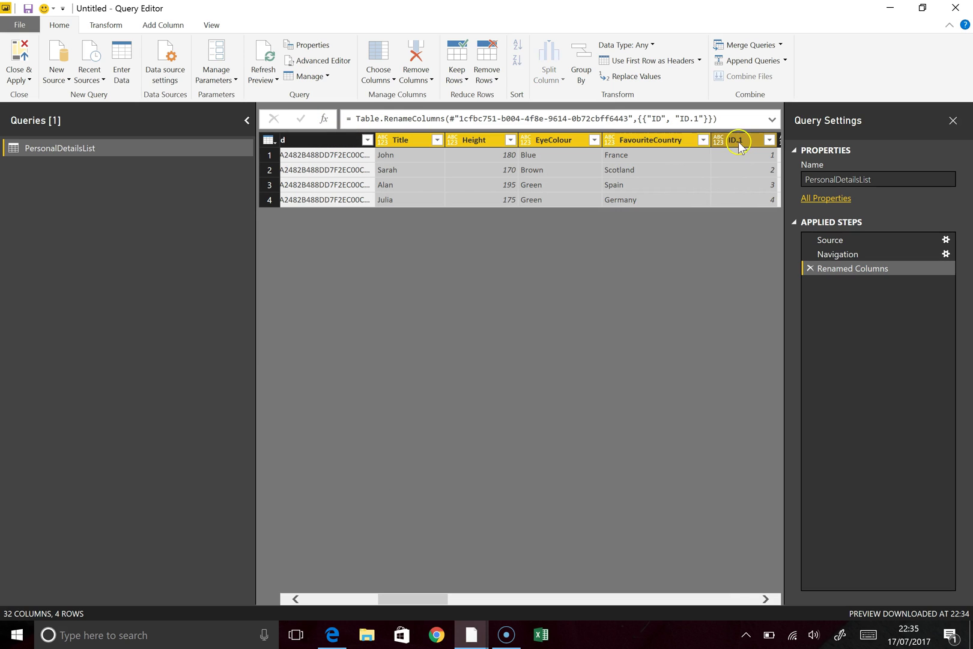
right_click(406, 144)
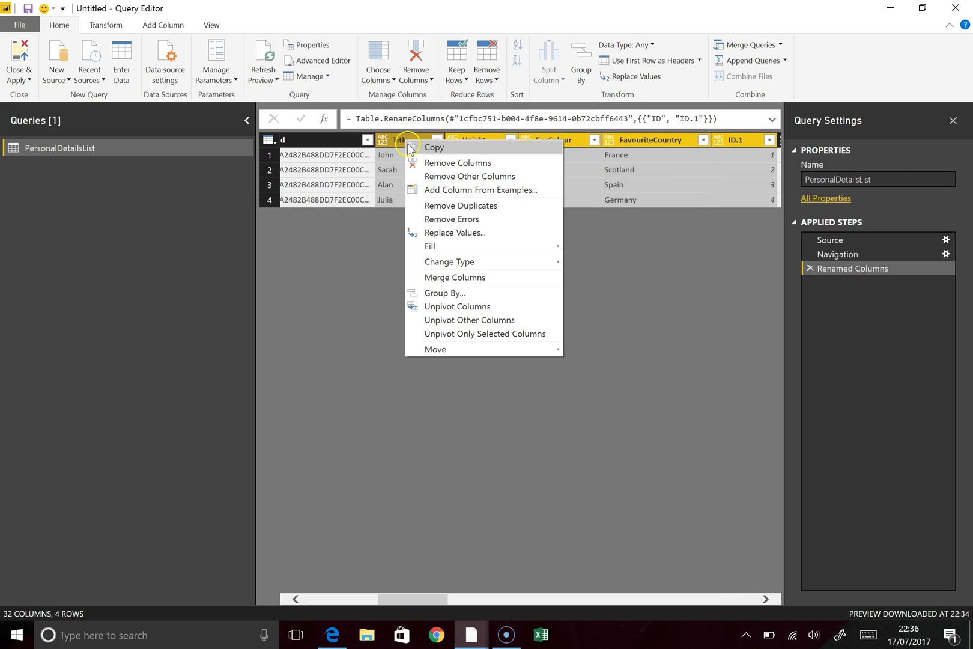
click(430, 180)
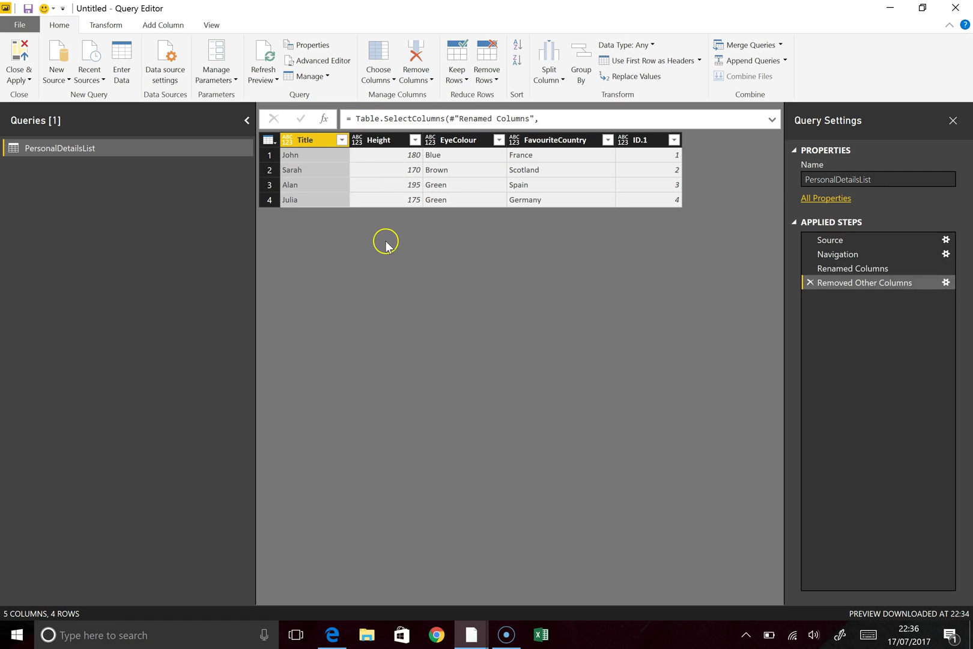
Step: Change Height to Decimal Number, leaving FavouriteCountry's data type unchanged
click(369, 144)
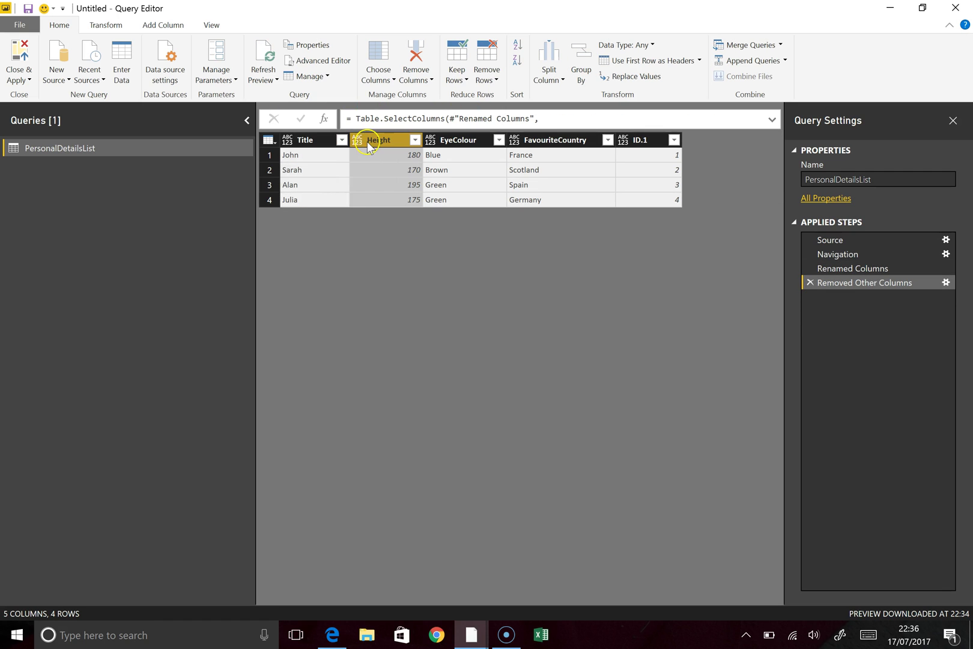
click(613, 46)
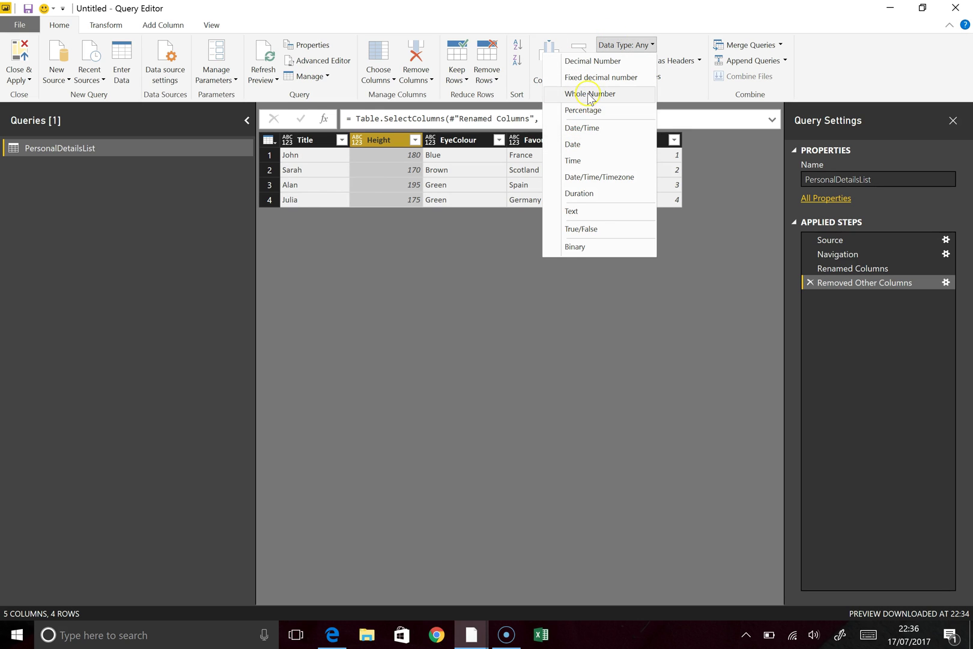
click(591, 62)
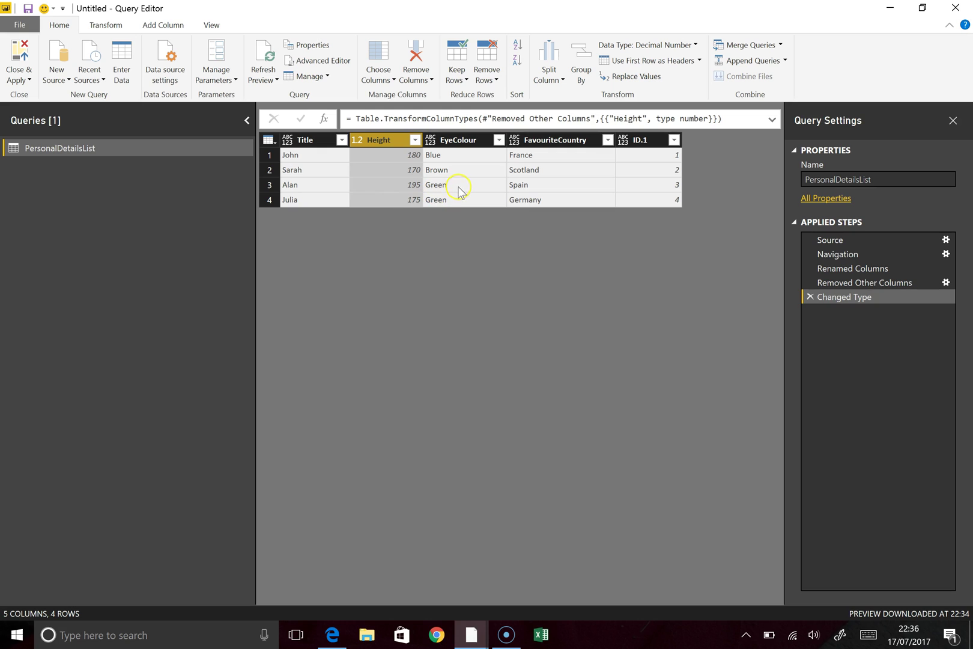
click(530, 143)
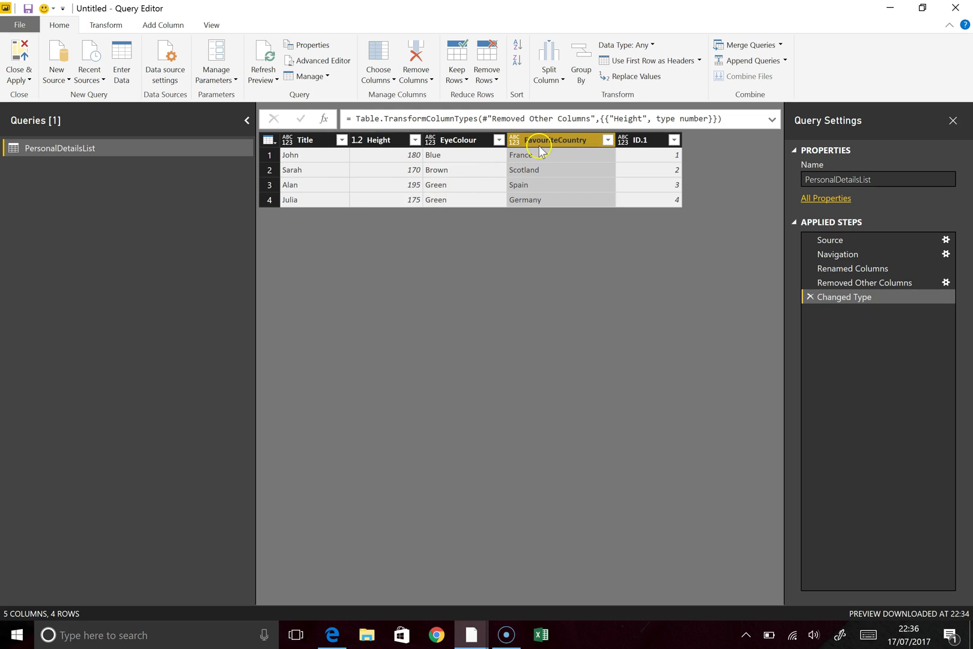
click(640, 47)
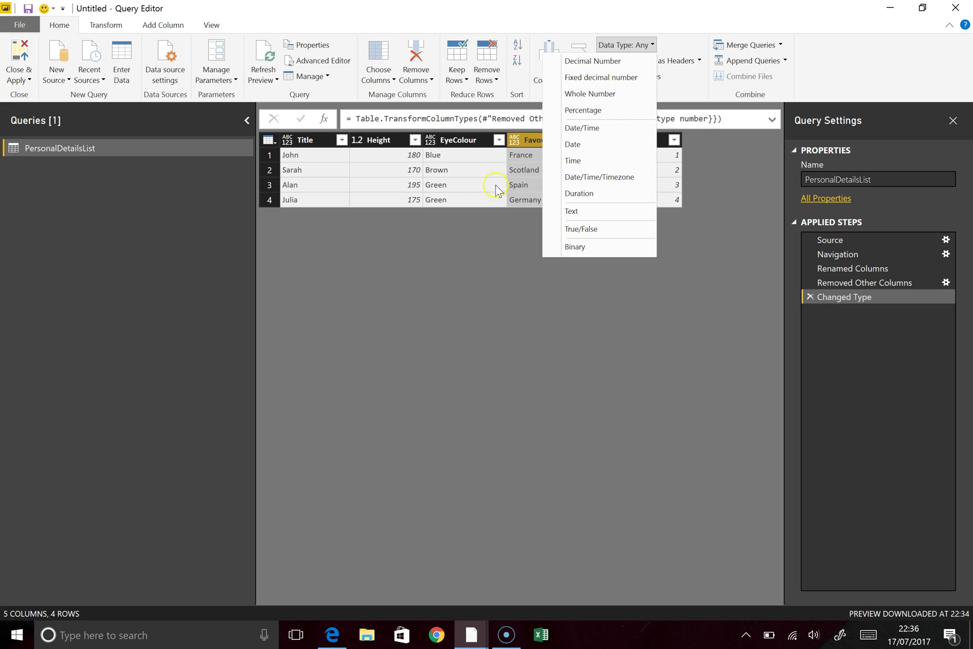
click(473, 178)
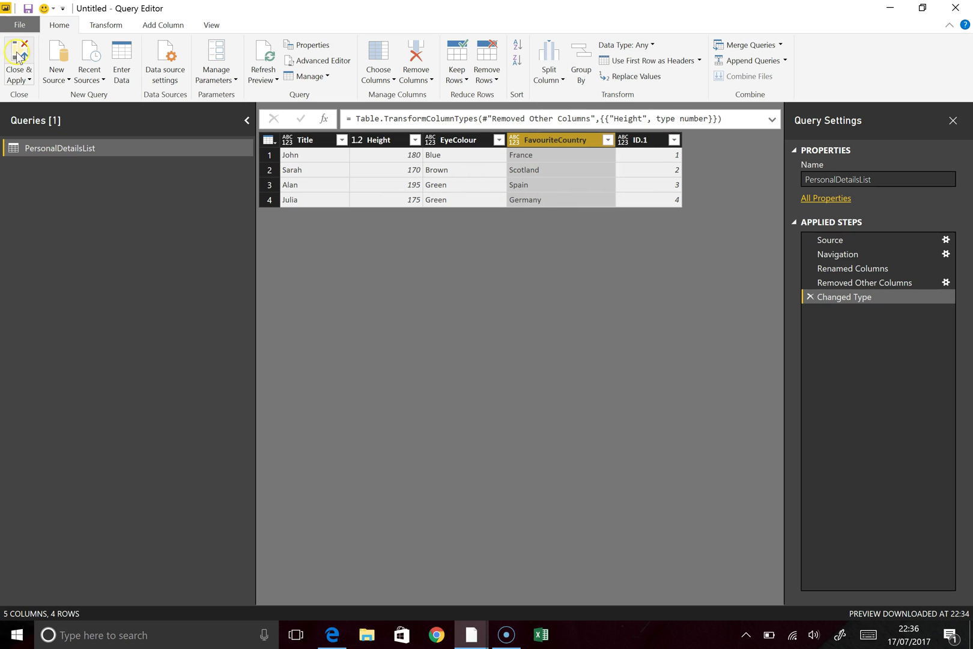
Step: Apply the query to the report and set FavouriteCountry's data category to Country/Region
click(20, 57)
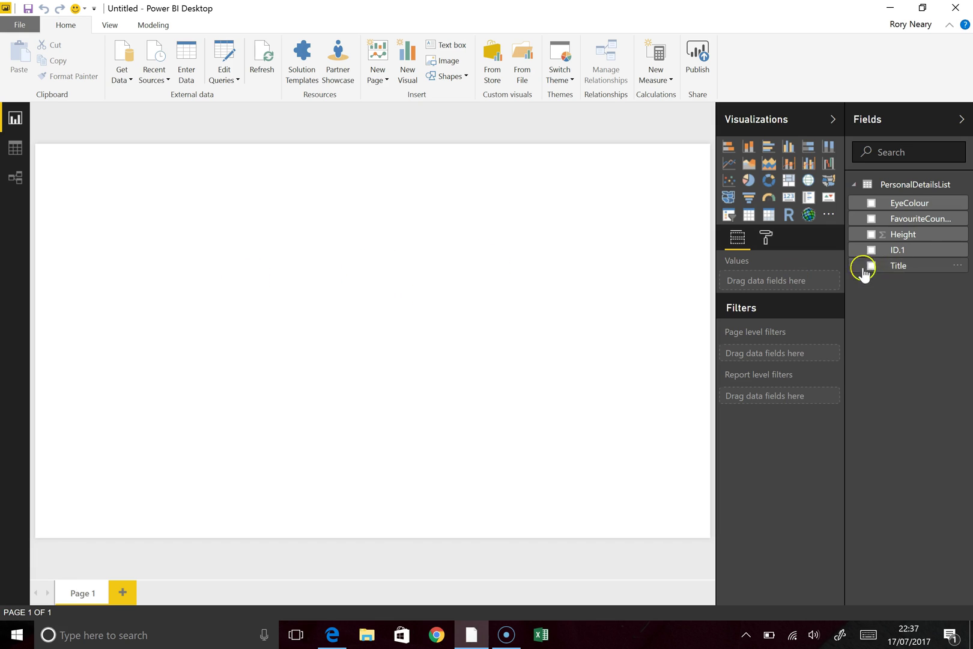
click(915, 221)
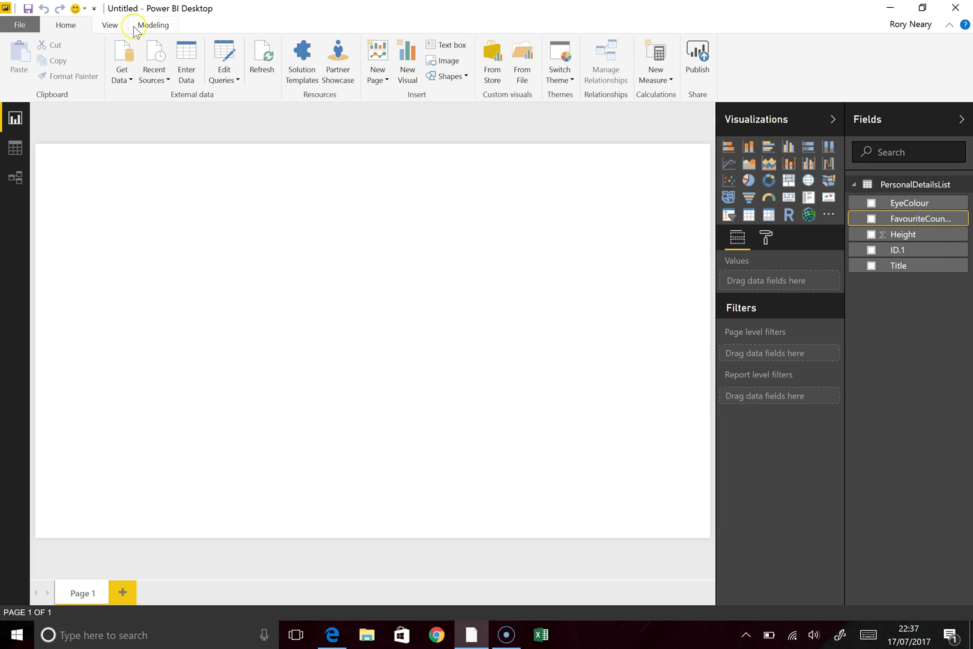
click(152, 27)
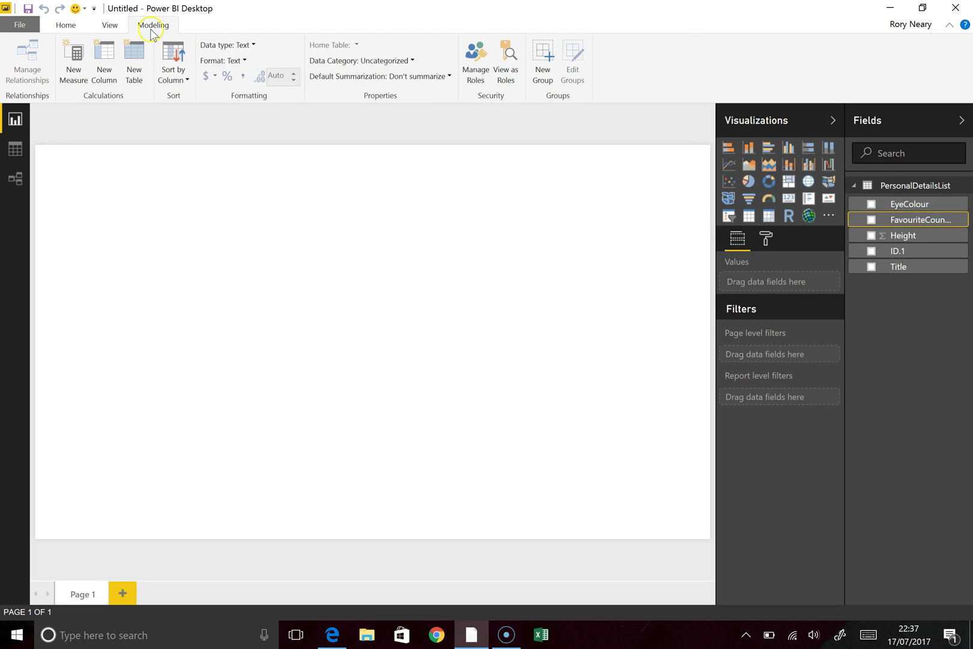
click(252, 46)
click(261, 72)
click(356, 62)
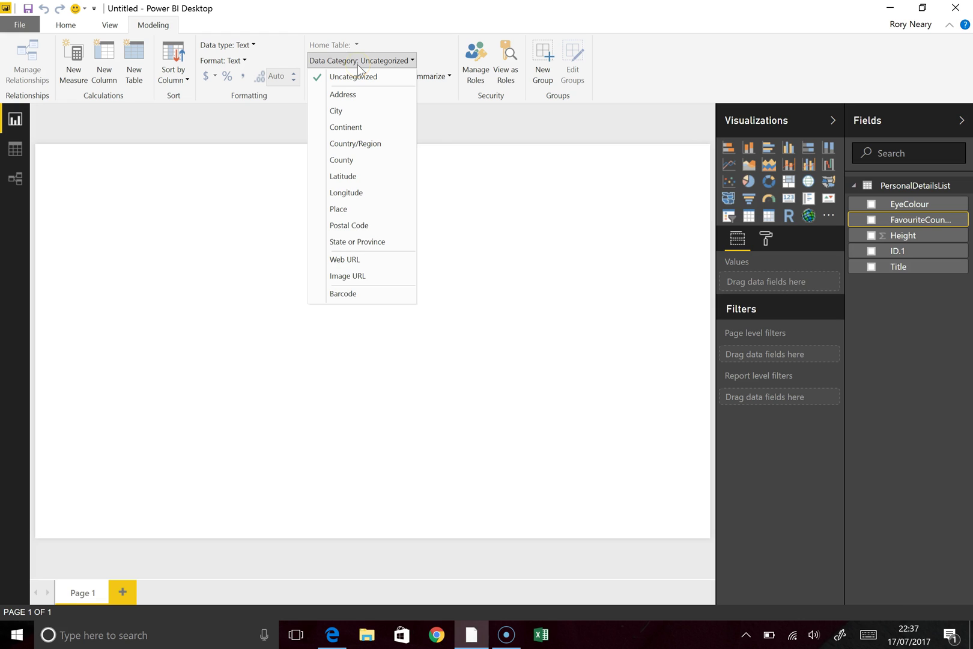
click(352, 144)
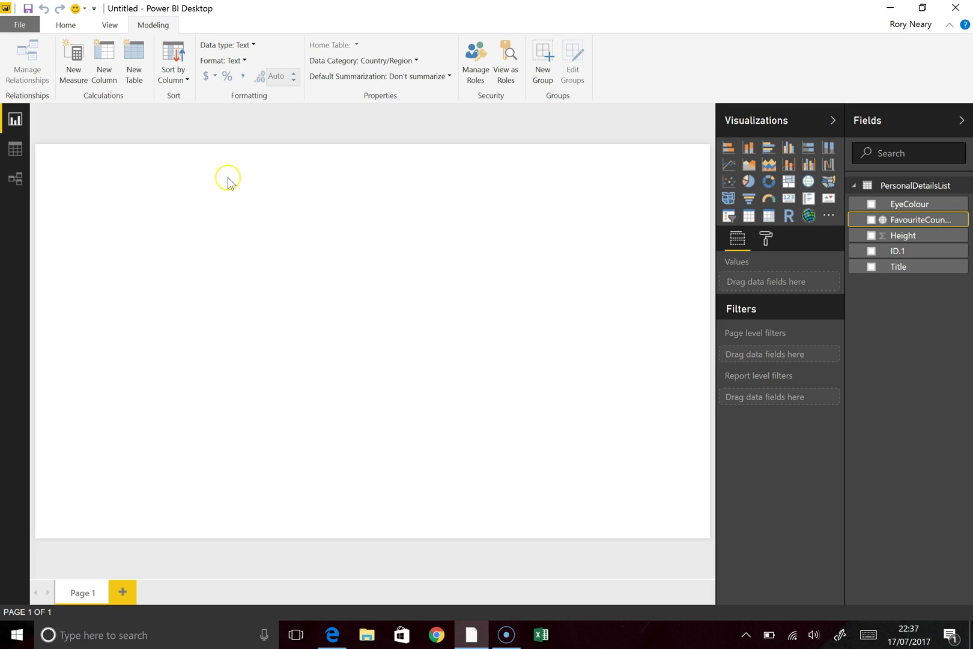
Step: Insert a stacked column chart with Height as value and Title on the axis, then widen it
click(255, 215)
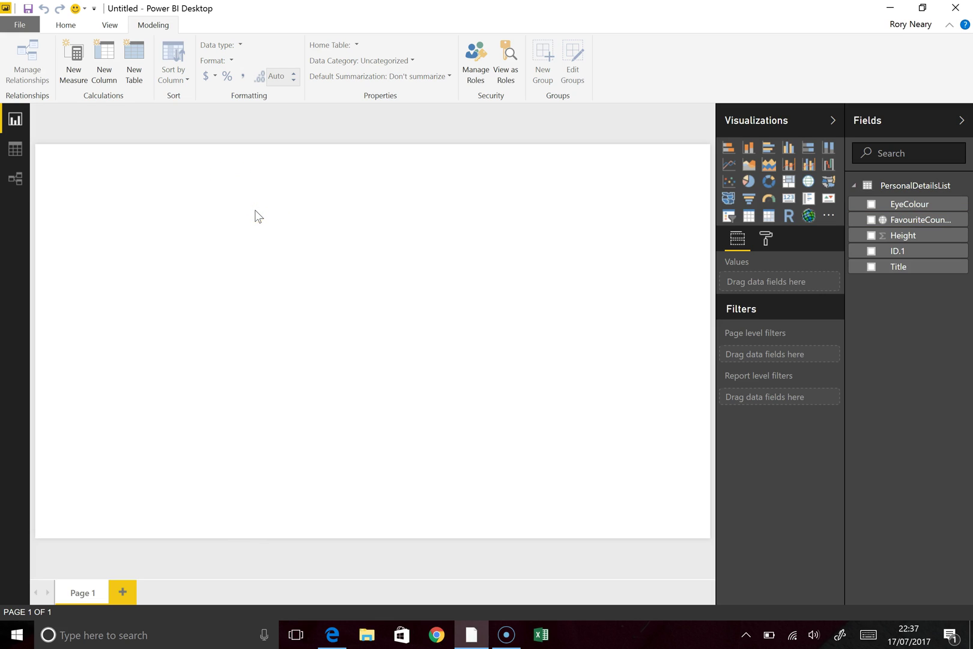
click(750, 150)
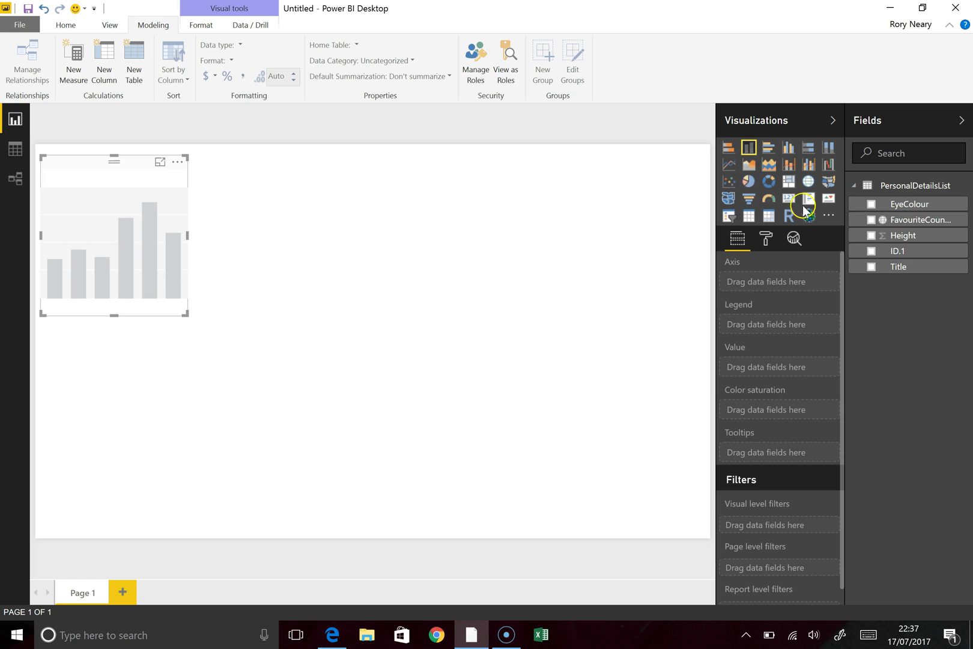
drag(887, 241, 761, 375)
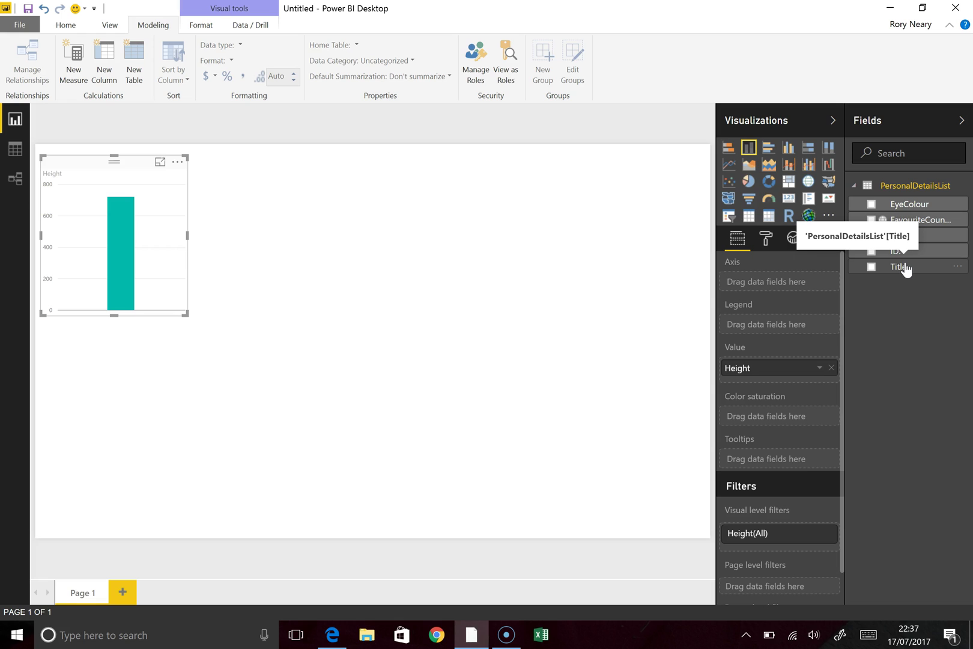
drag(901, 265, 787, 325)
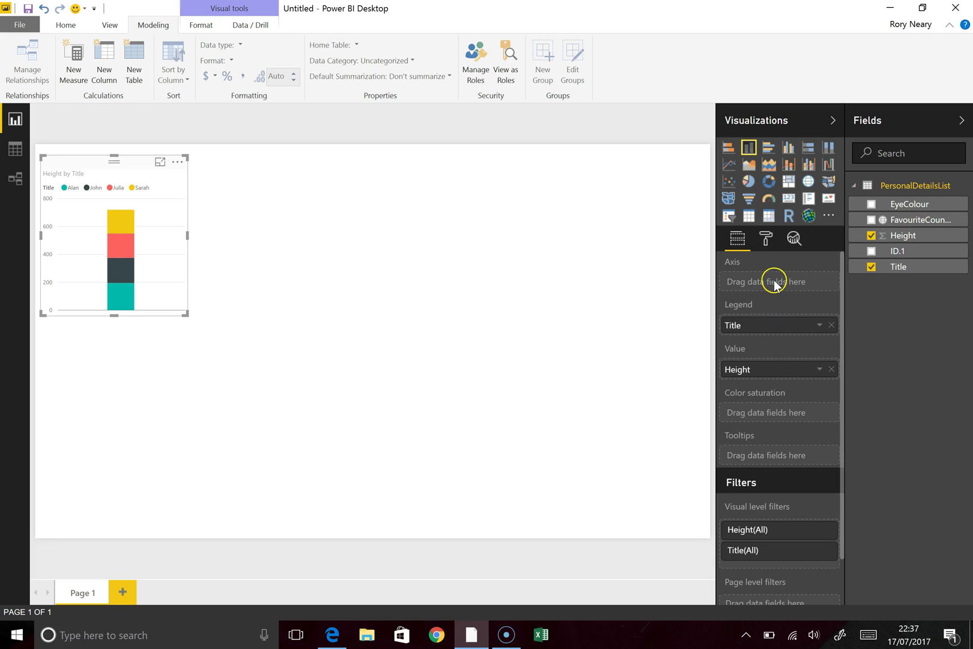
drag(799, 325, 799, 283)
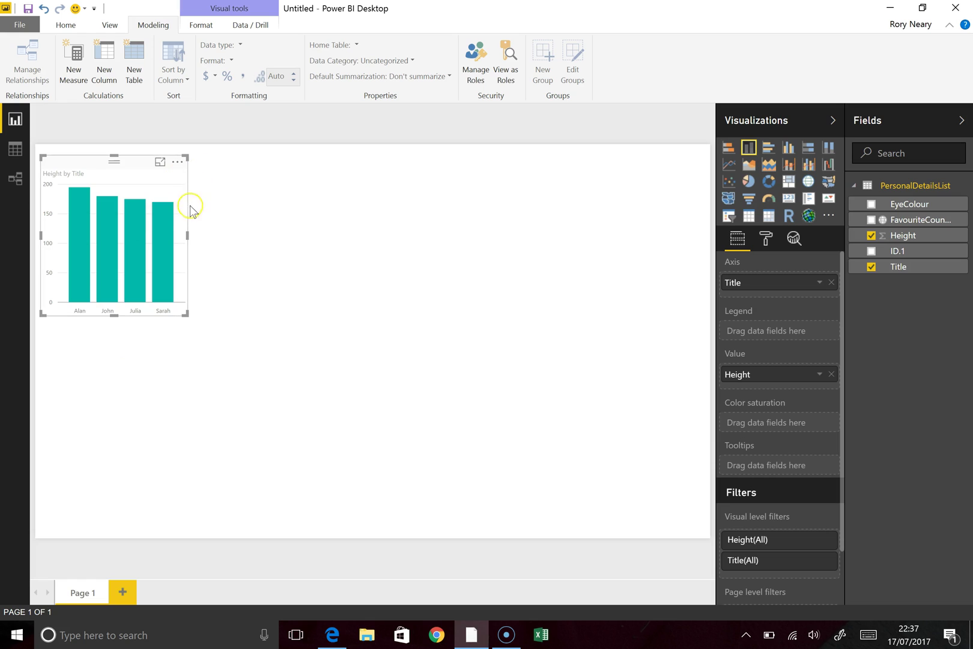
drag(189, 232, 274, 246)
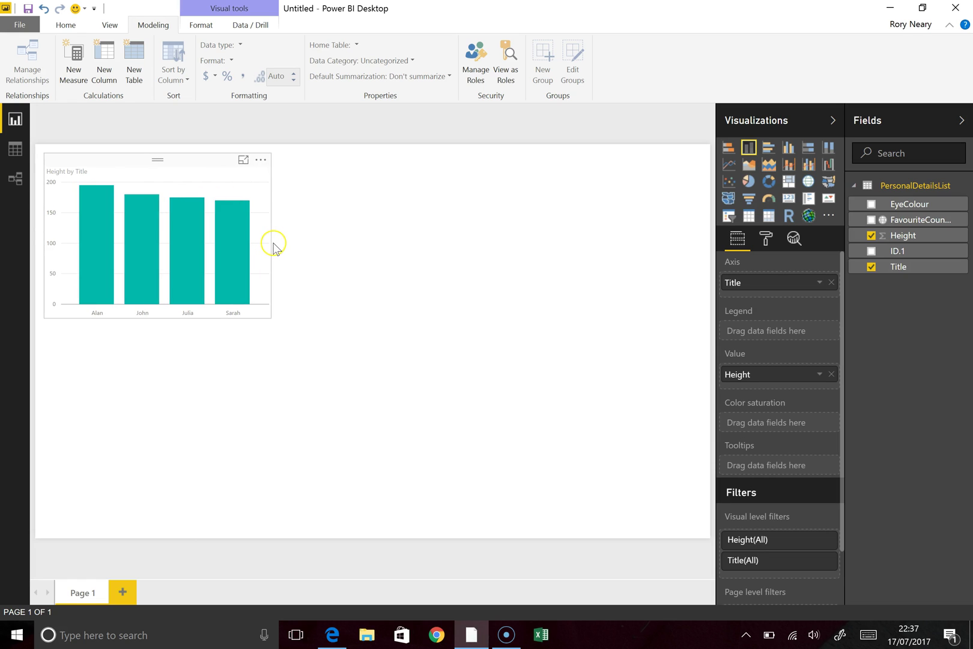
click(275, 247)
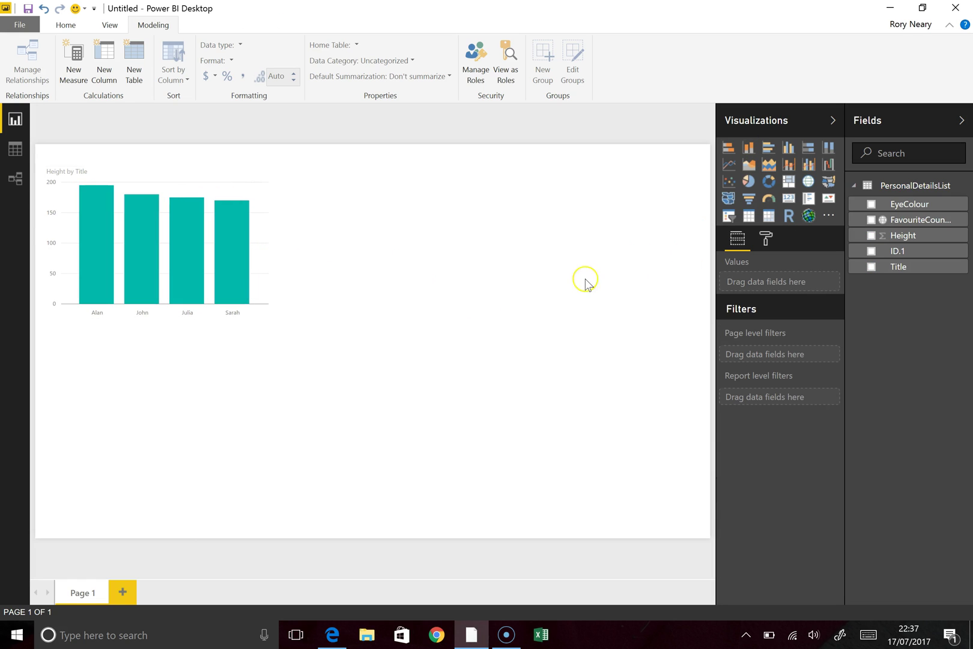
Step: Add a map plotting FavouriteCountry as locations and move it up beside the chart
click(809, 182)
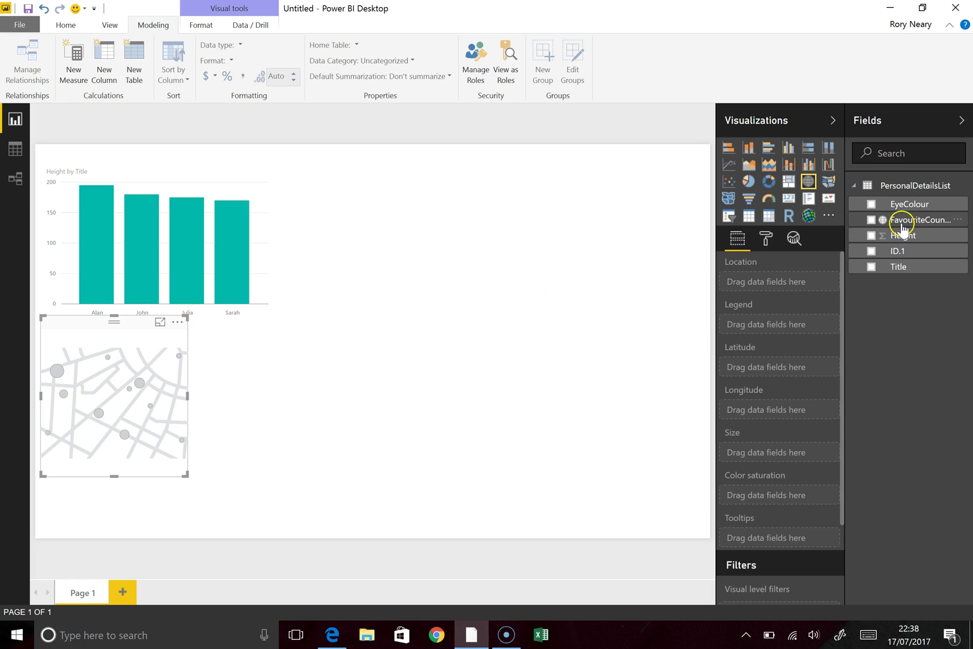
drag(895, 221, 777, 291)
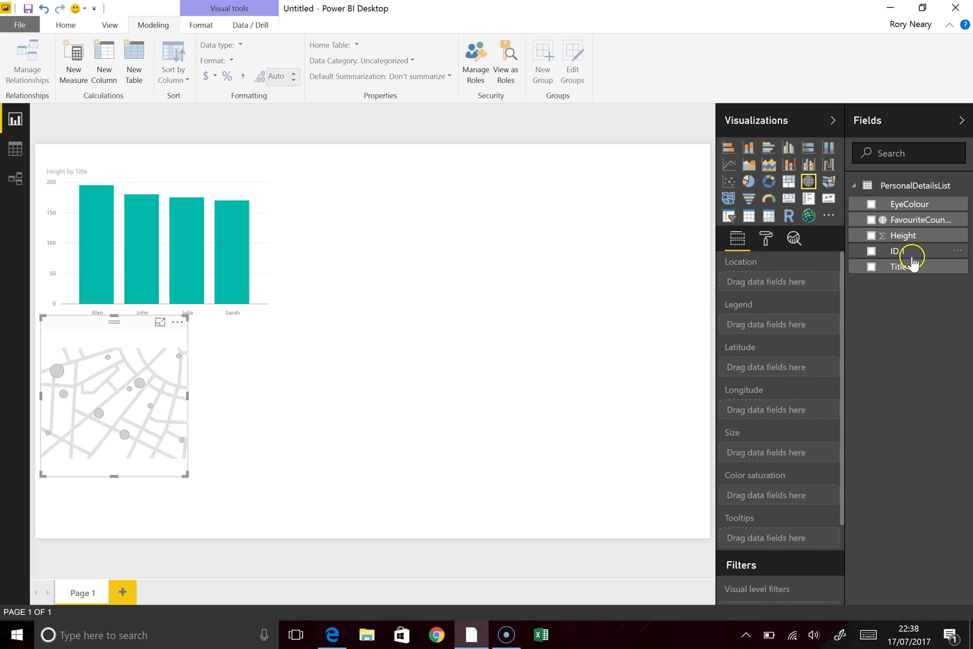
drag(896, 219, 789, 287)
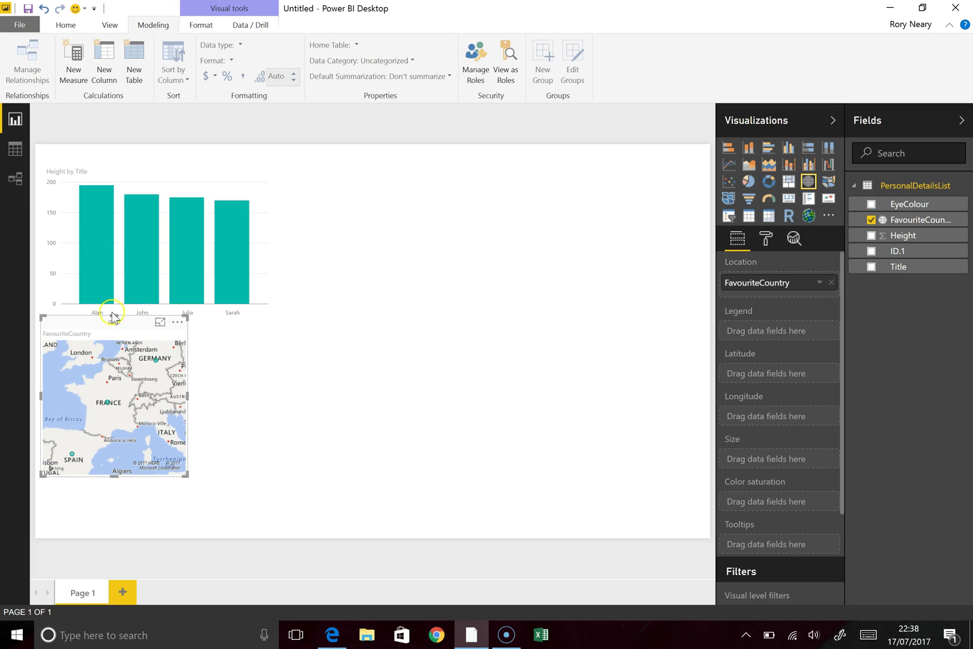
drag(123, 327, 236, 345)
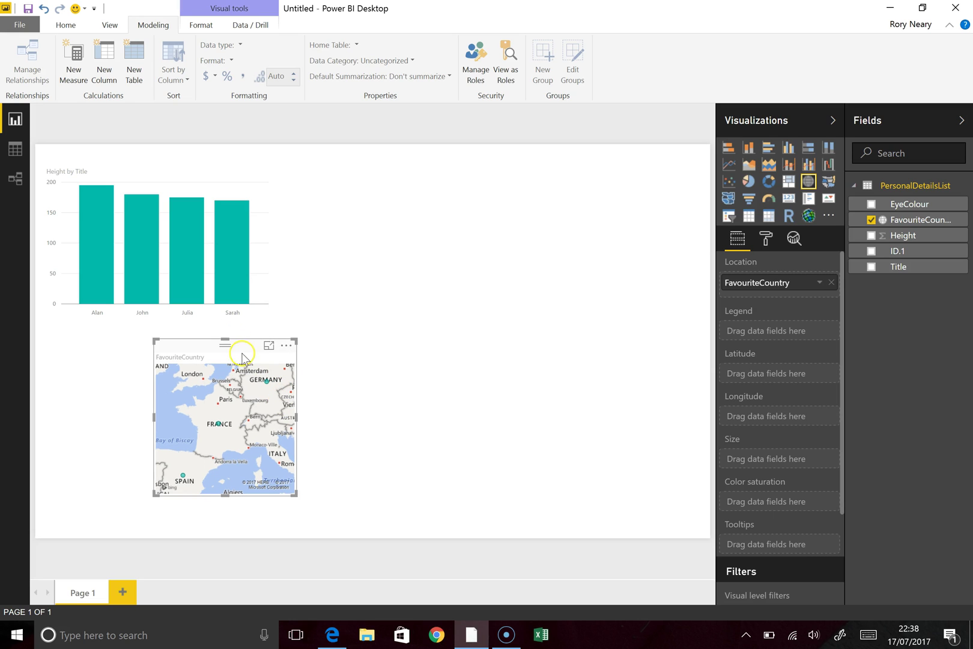
click(224, 336)
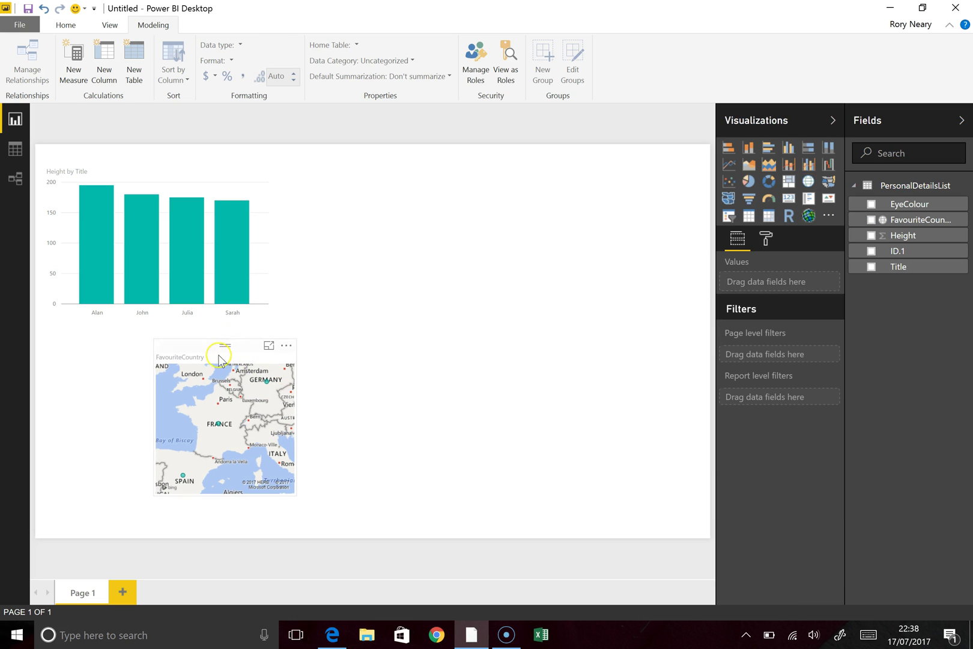
click(220, 356)
drag(225, 341, 227, 299)
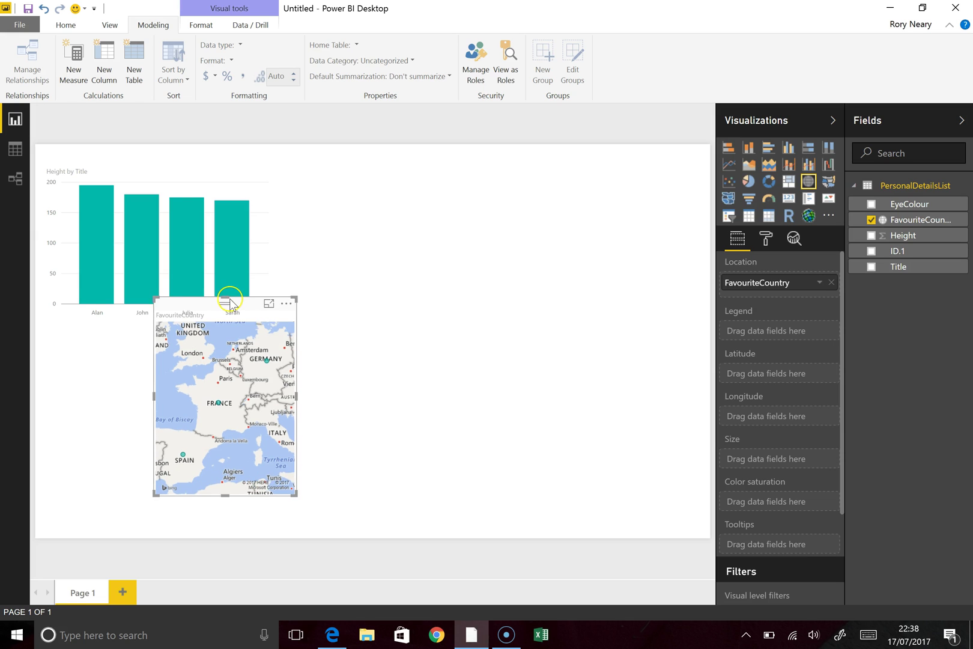
click(239, 245)
click(230, 338)
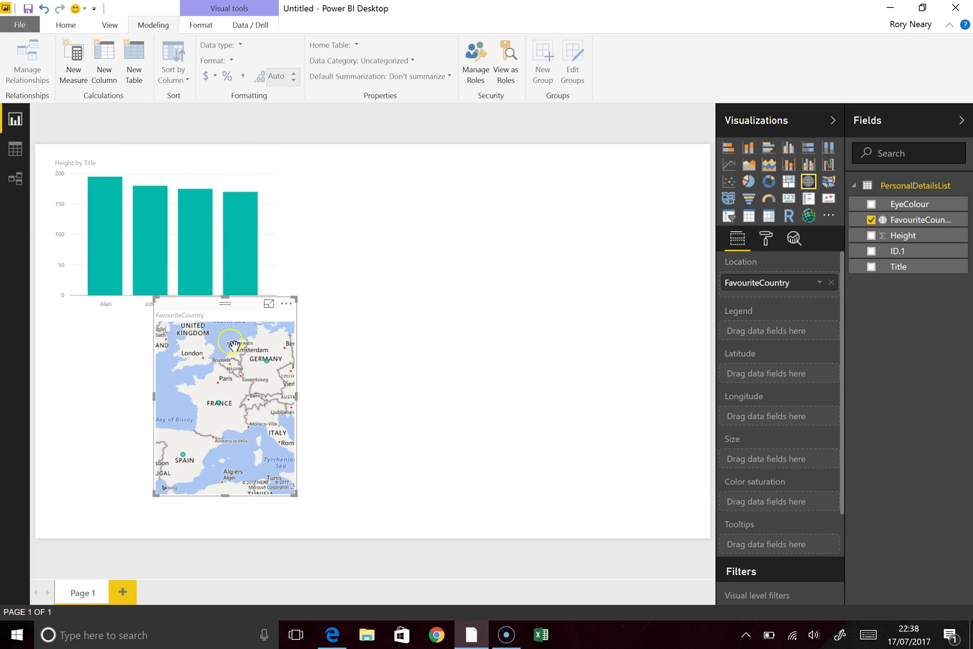
drag(246, 304, 457, 191)
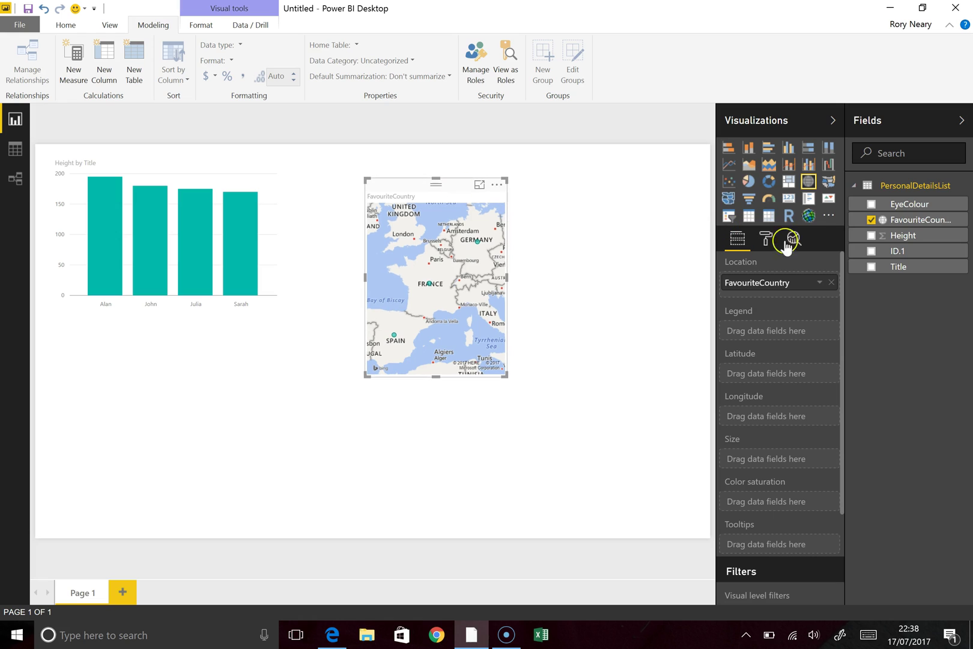
Step: Size the map bubbles by Height, then widen, heighten and reposition the map
drag(876, 235, 764, 464)
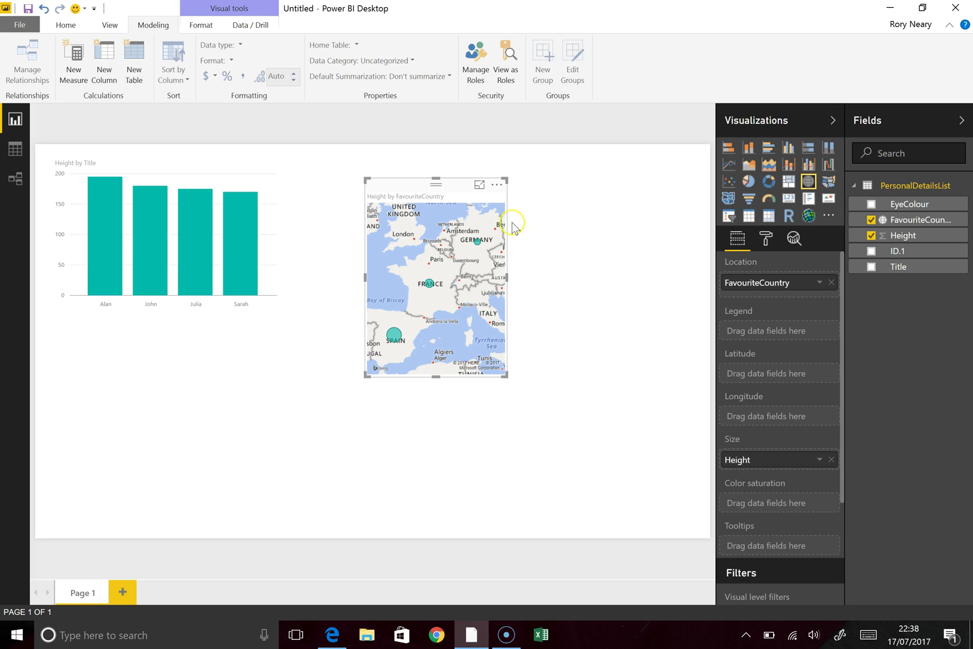
drag(505, 278, 591, 279)
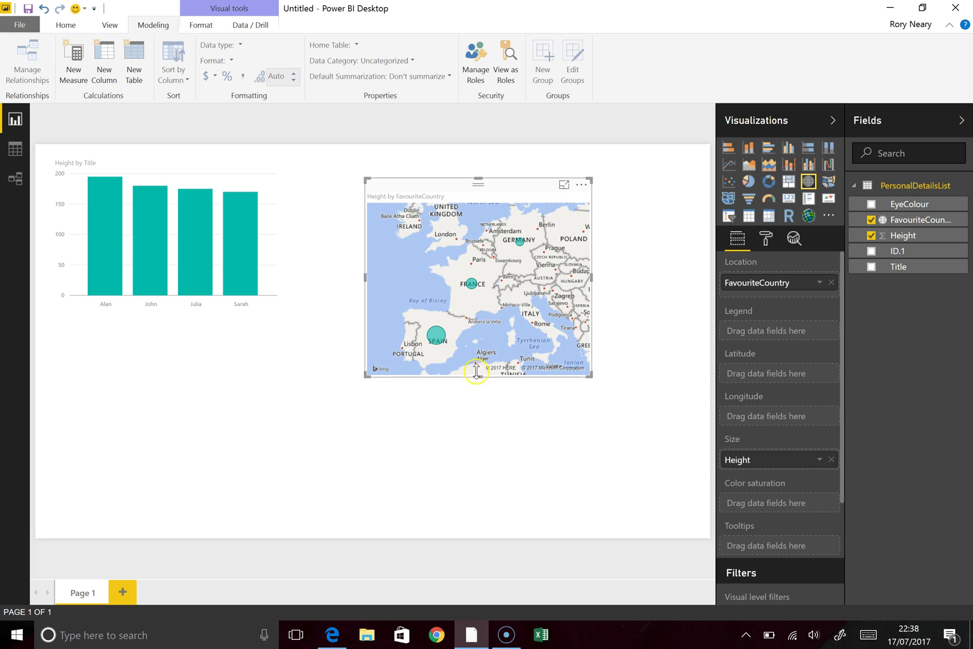
mouse_move(477, 375)
mouse_down()
mouse_move(481, 432)
mouse_move(489, 387)
mouse_up()
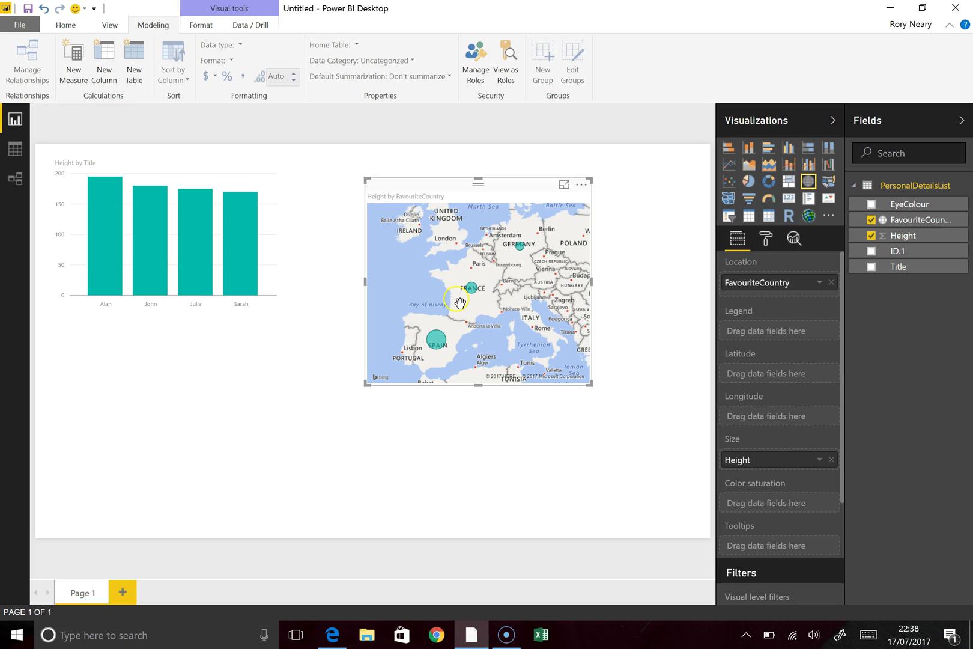
drag(447, 186, 420, 159)
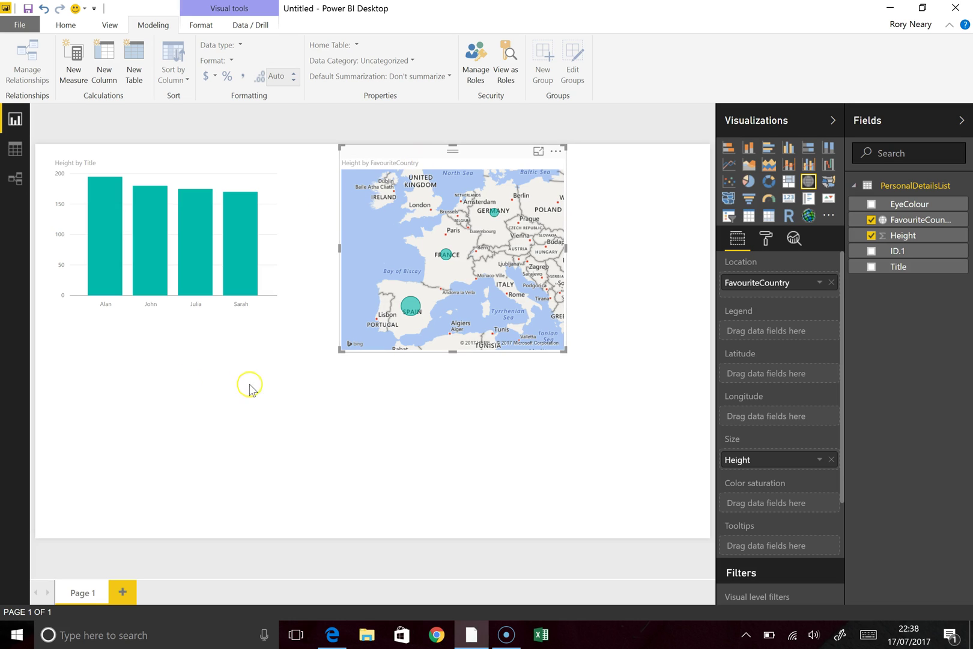
click(216, 282)
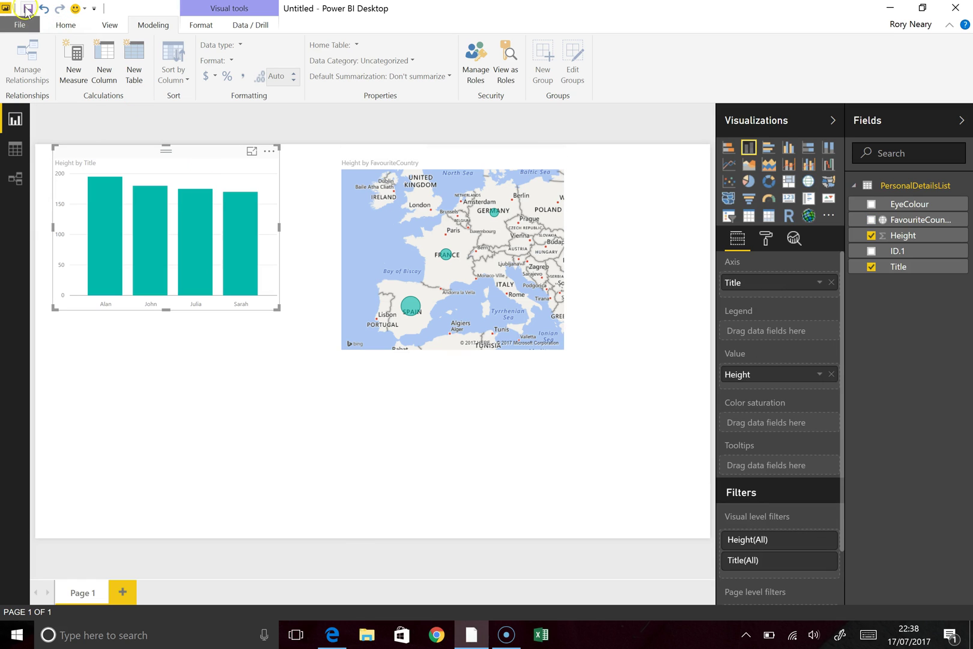
Step: Save the report with the file name PersonalDetailsDemo and return to the Home ribbon
click(28, 8)
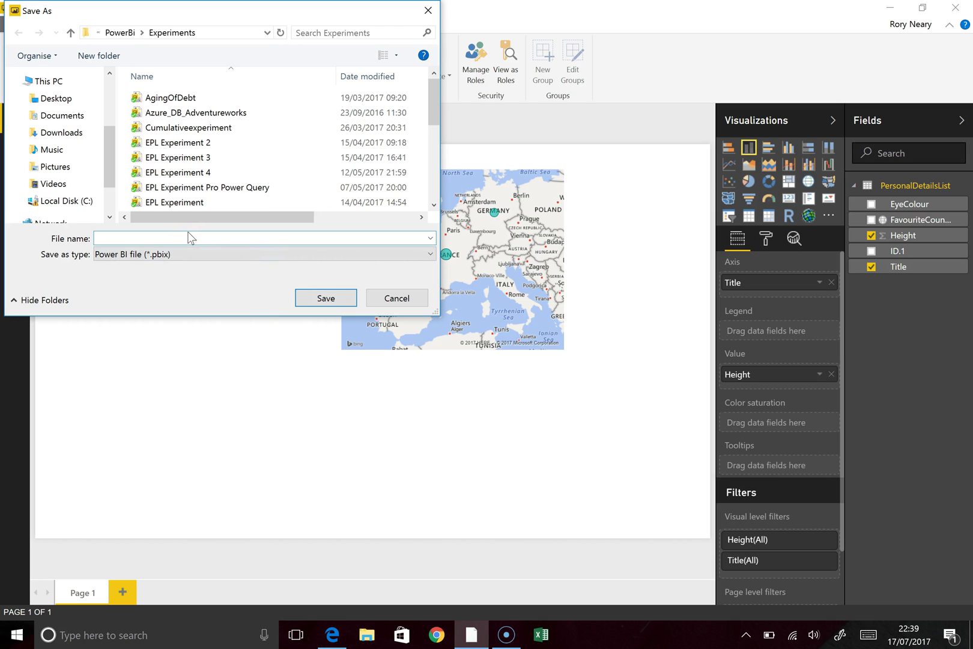
text(PersonalDetailsDemo)
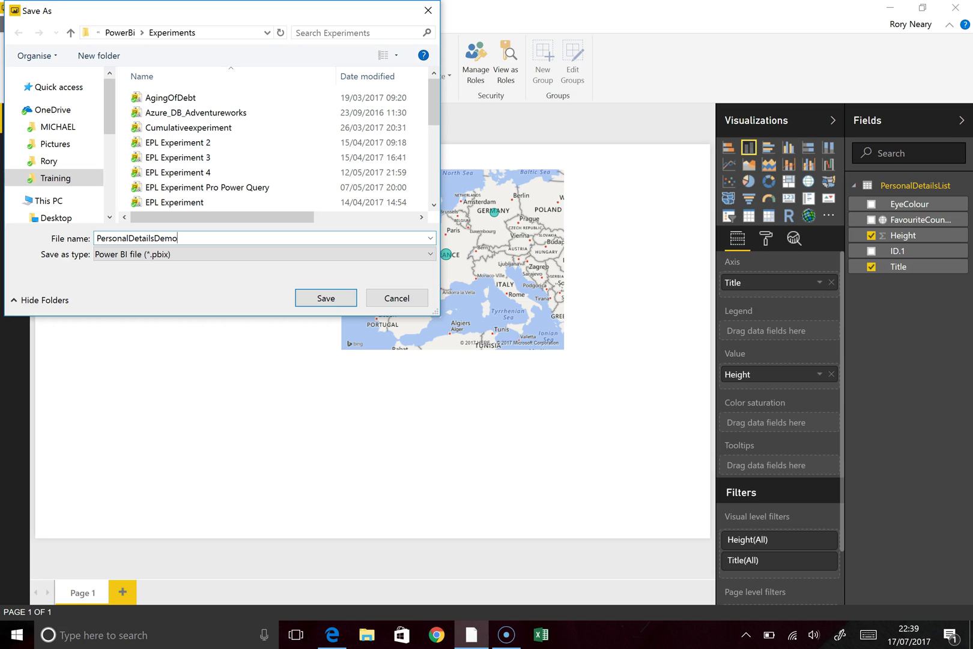
key(Return)
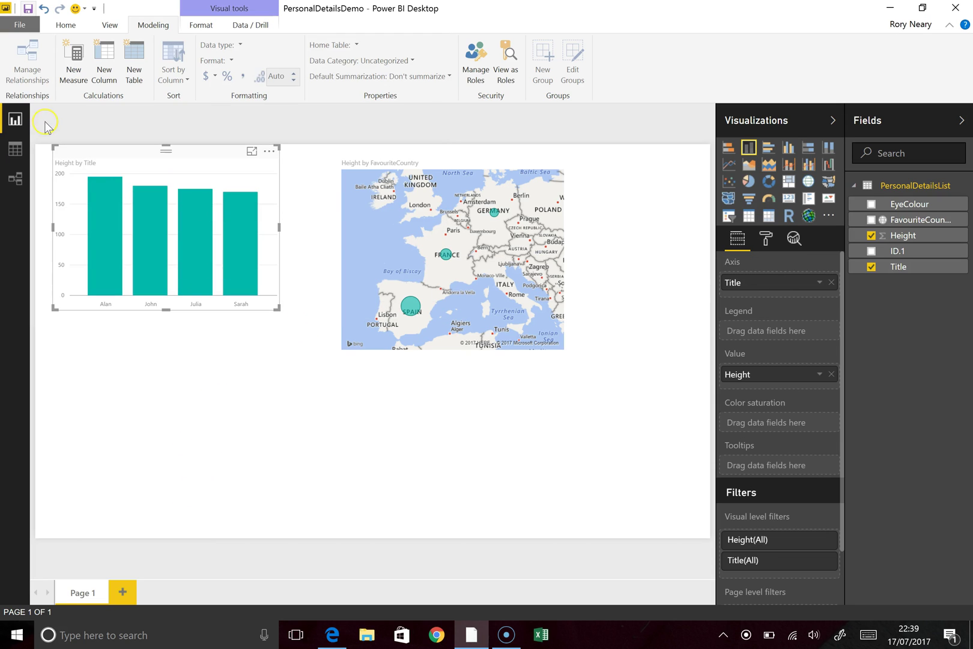
click(64, 25)
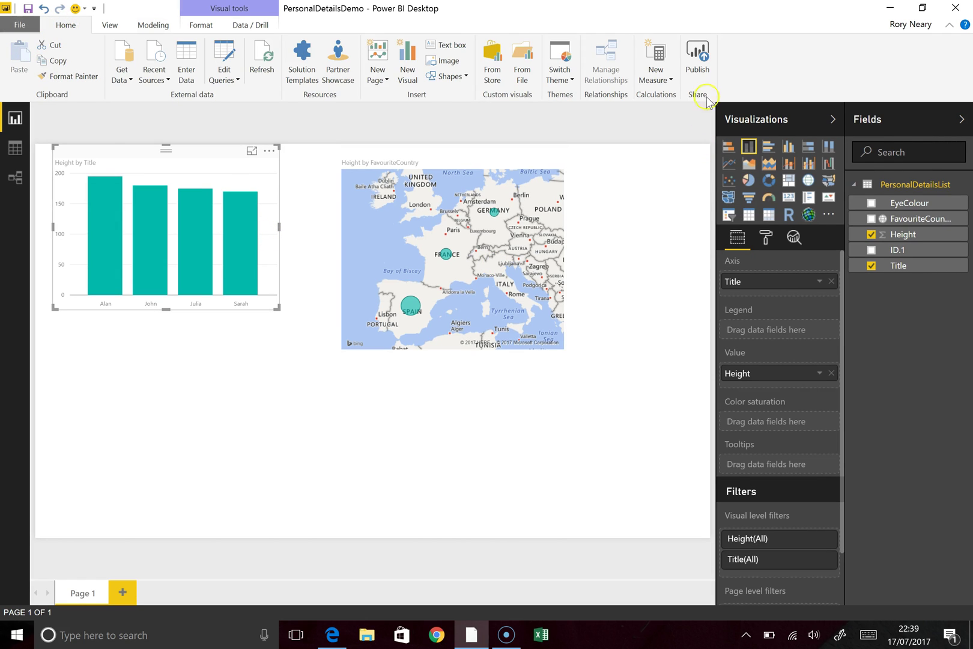
Step: Start publishing, highlight RorysFirstSite as destination, then switch to Edge
click(698, 56)
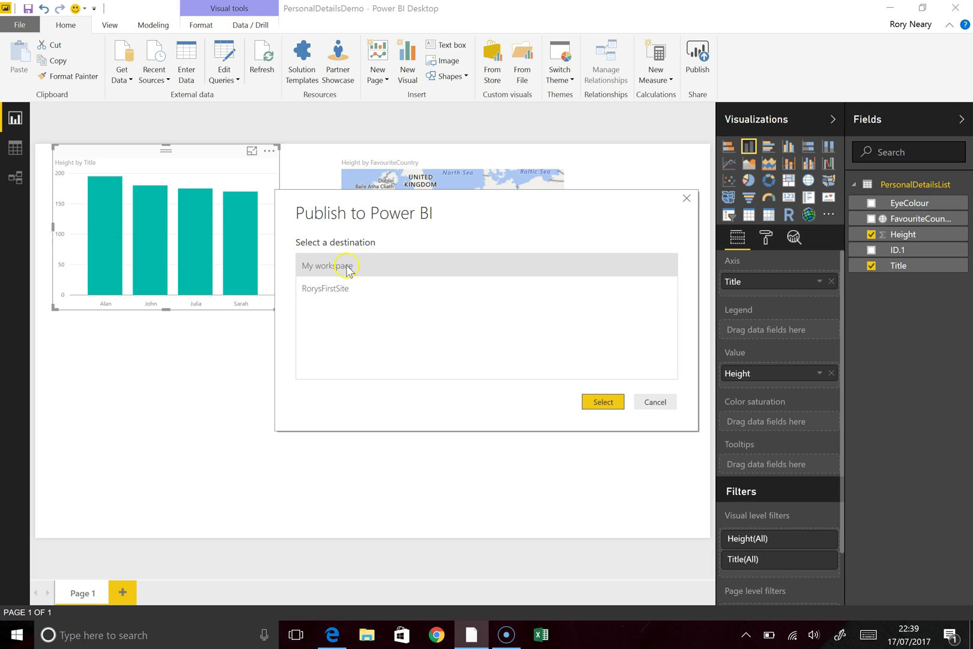
click(339, 289)
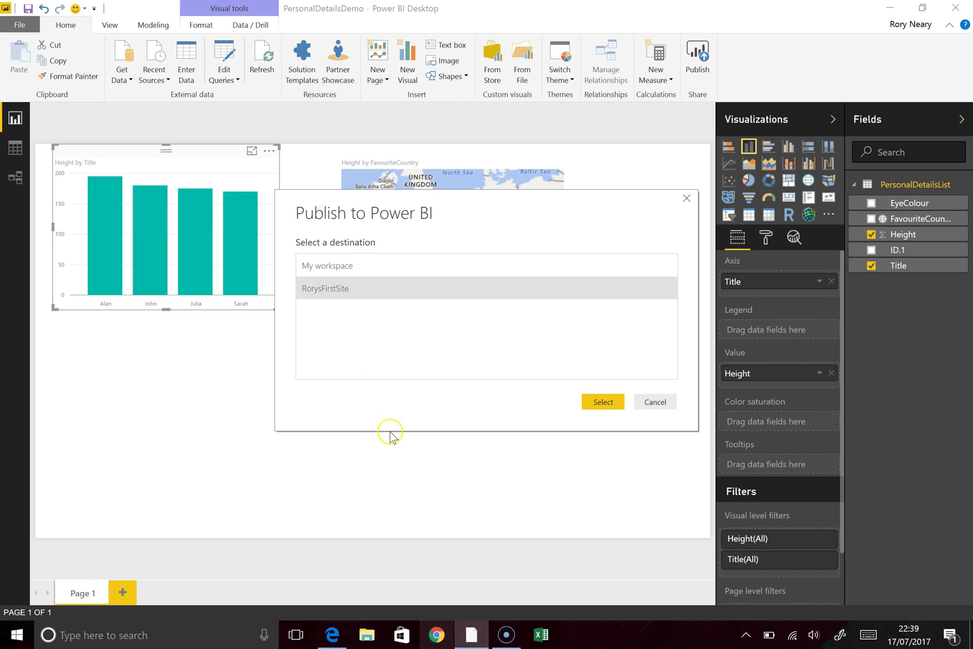
click(332, 634)
Step: Check John, Sarah, Alan and Julia's rows in Edge, switching back to the publish dialog
click(333, 634)
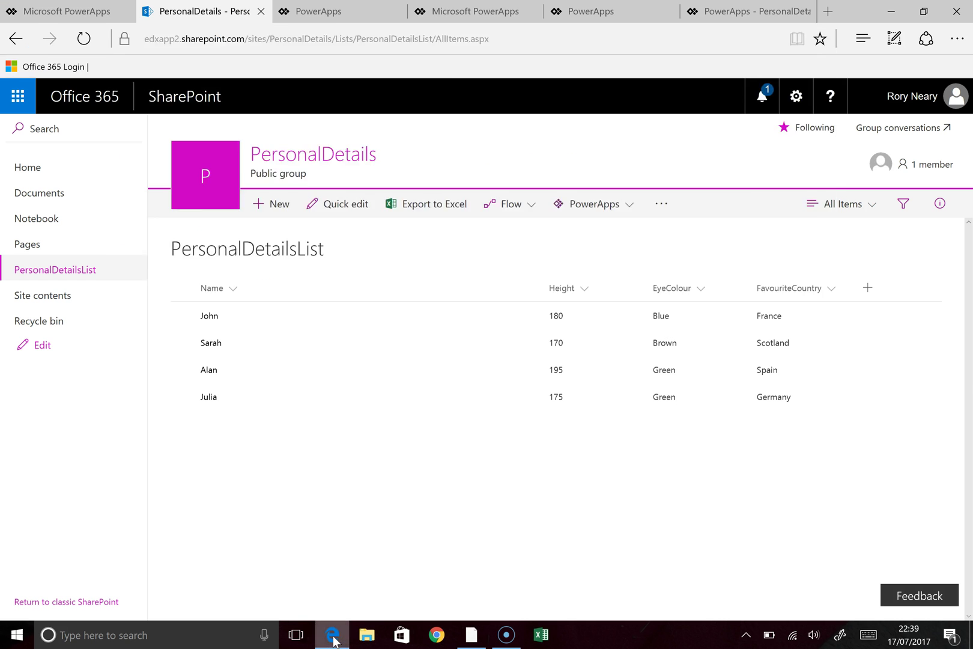
click(332, 634)
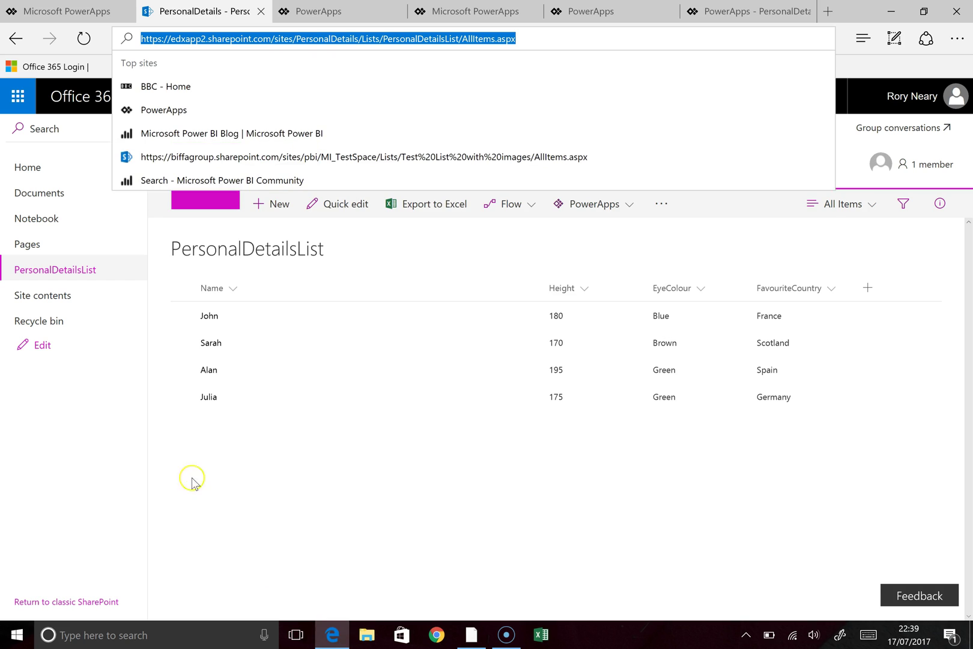
click(96, 420)
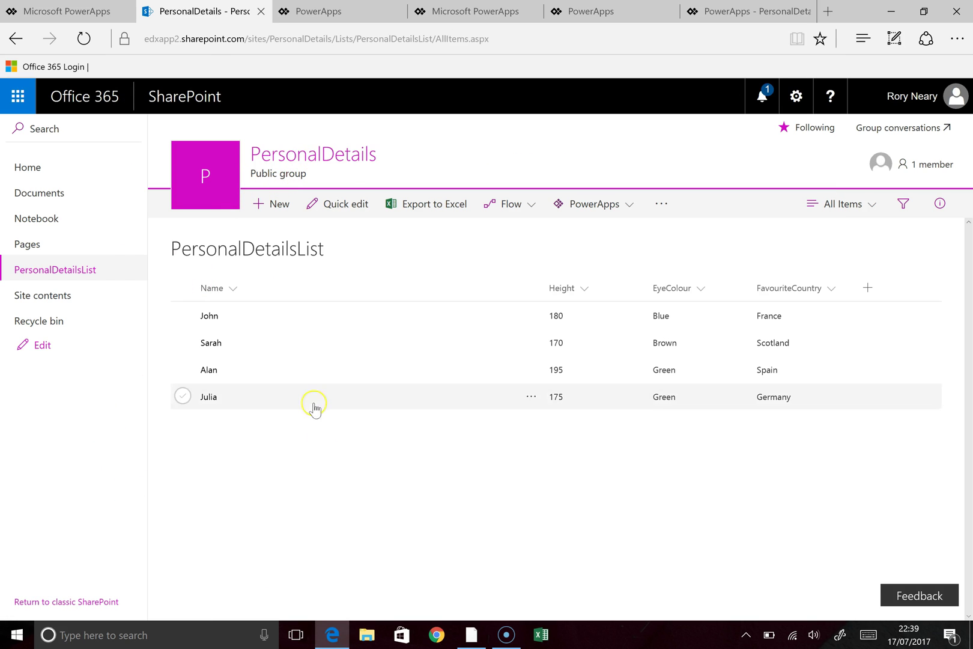
click(333, 641)
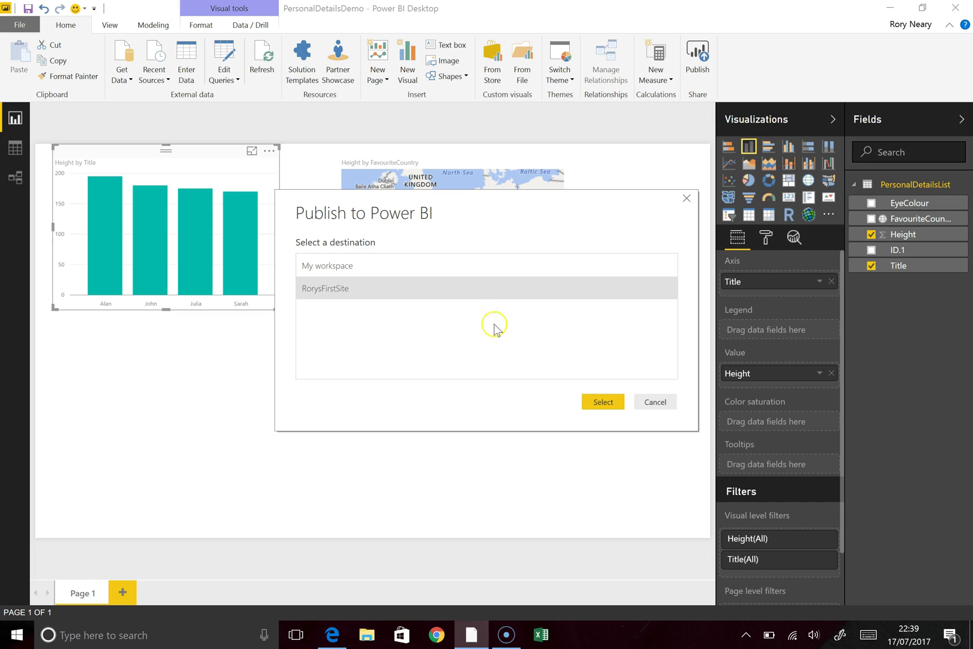
Step: Publish the report to My workspace and open PersonalDetailsDemo.pbix in Power BI online
click(475, 266)
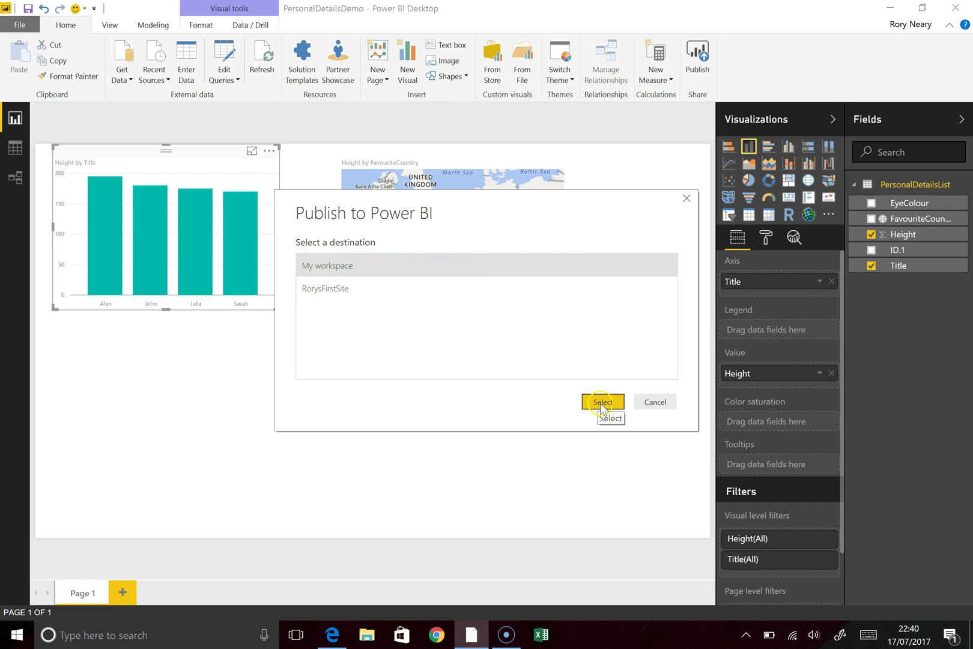
click(603, 402)
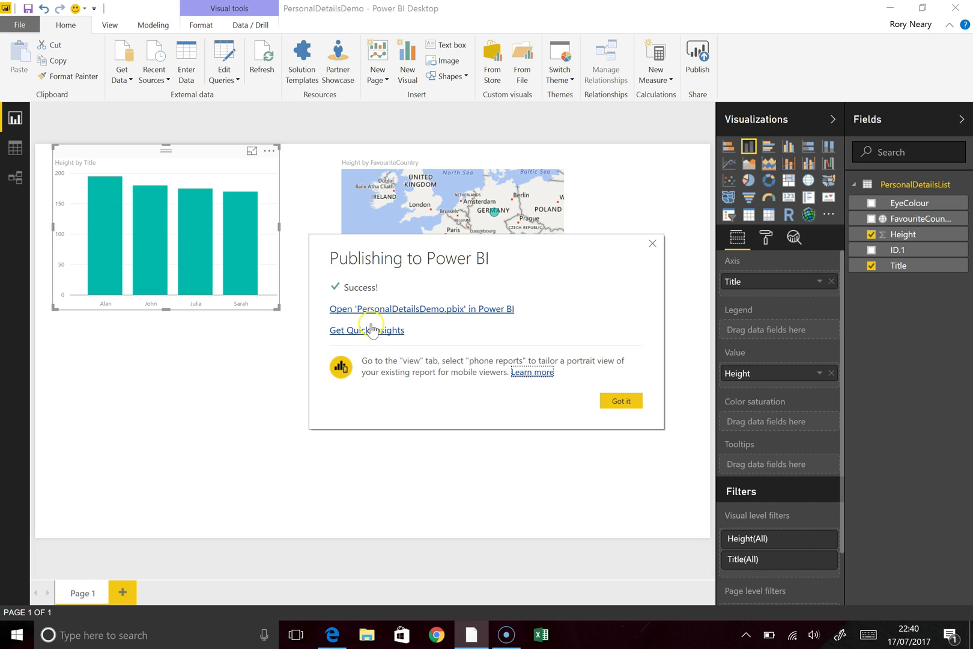
click(378, 308)
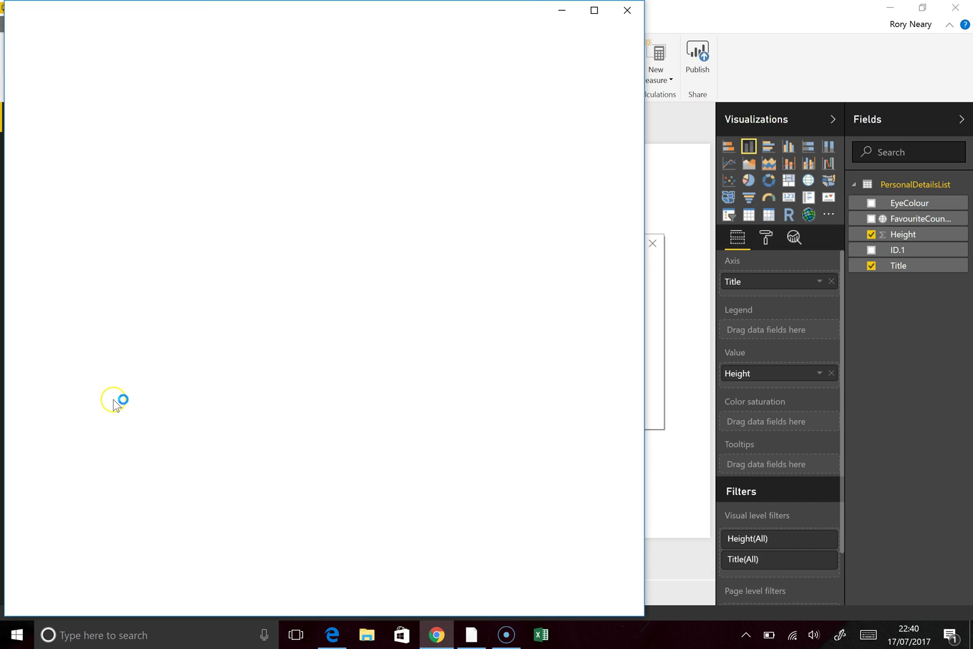
Step: Maximise Chrome and sign in to Power BI with the work account e-mail and password
click(594, 10)
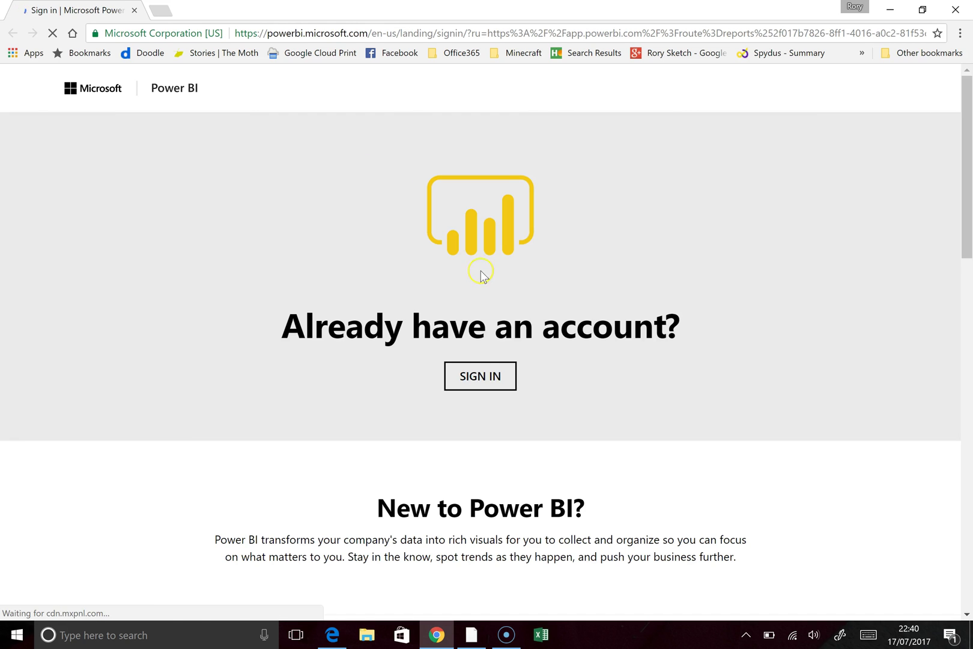
click(478, 375)
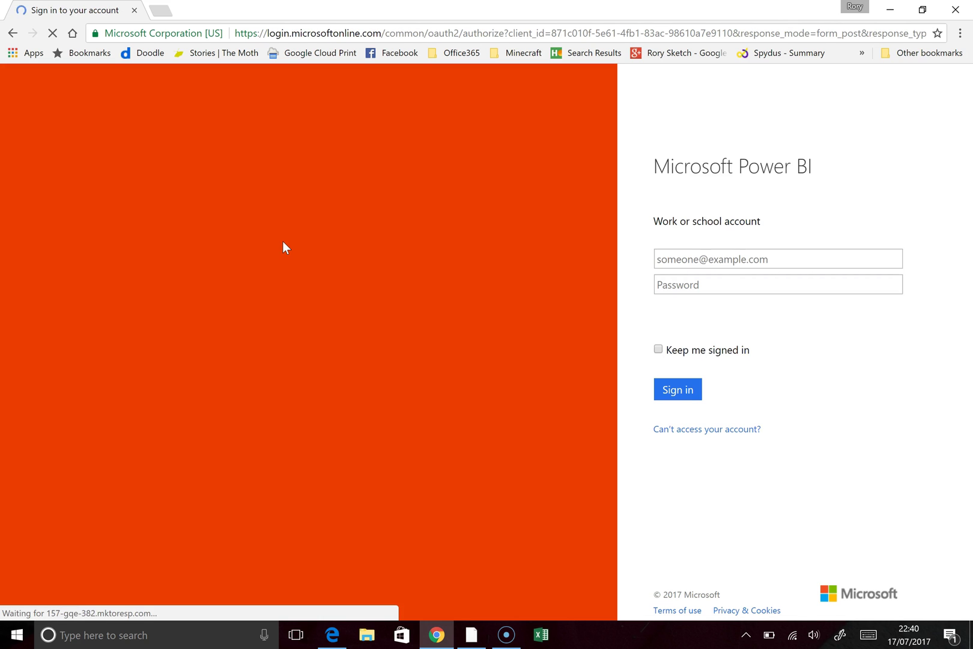
click(734, 259)
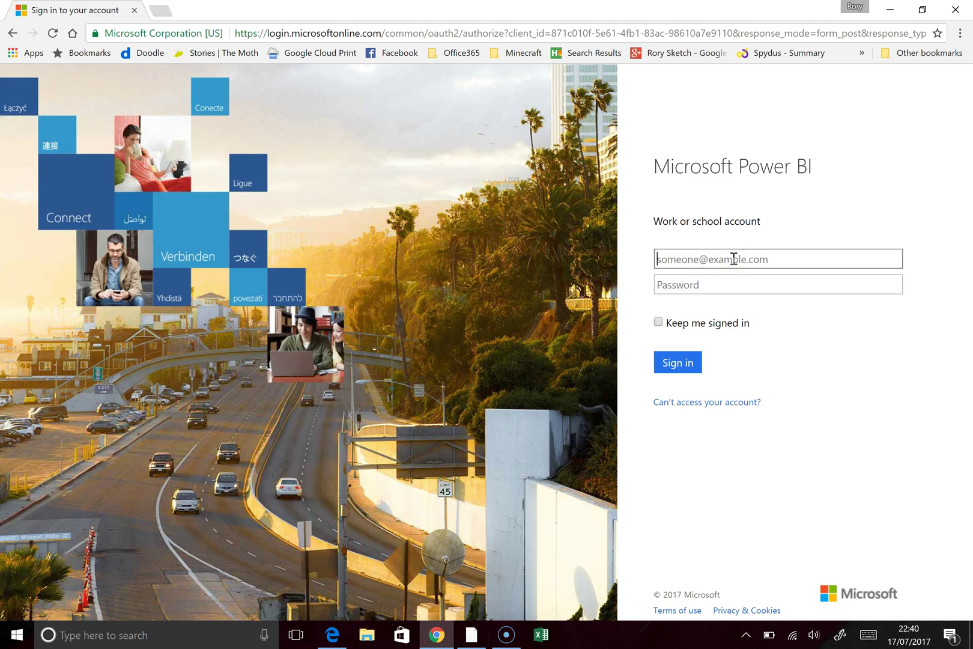
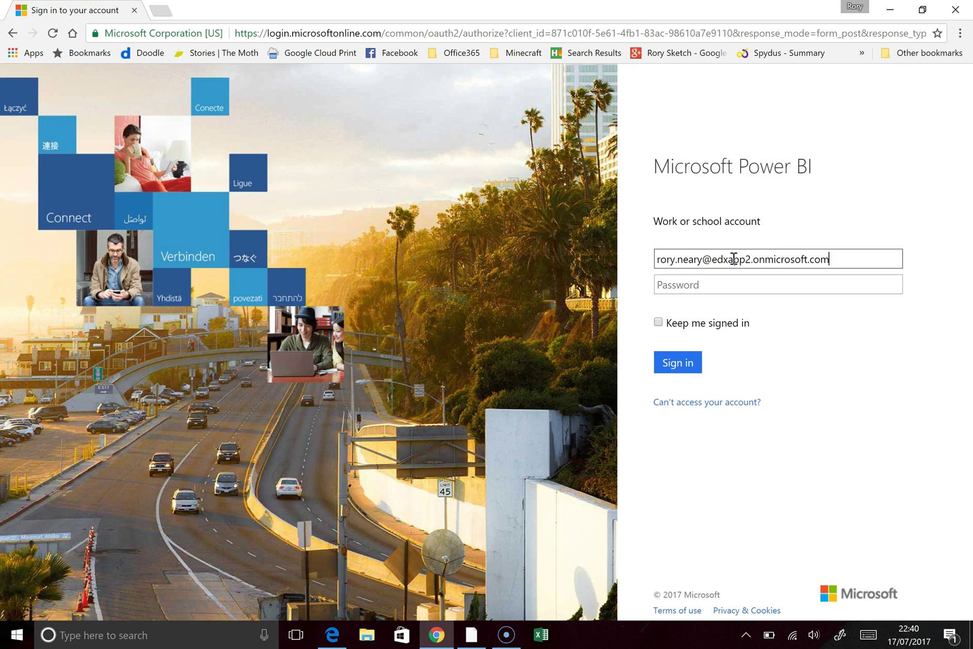
key(Tab)
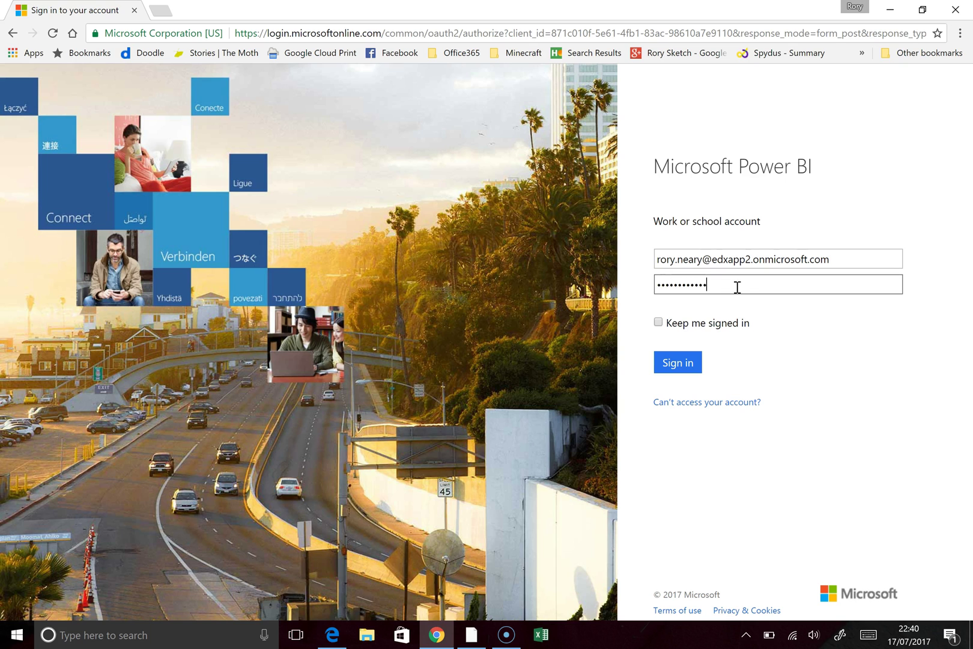
key(Return)
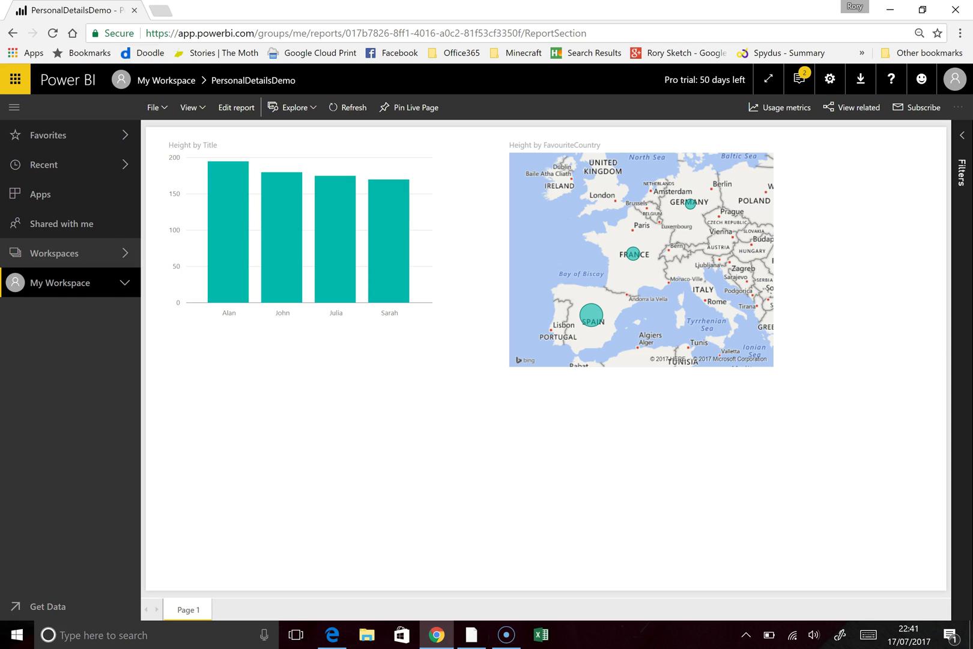
Step: Duplicate the report tab, then launch PowerApps from the Office 365 app launcher
right_click(103, 7)
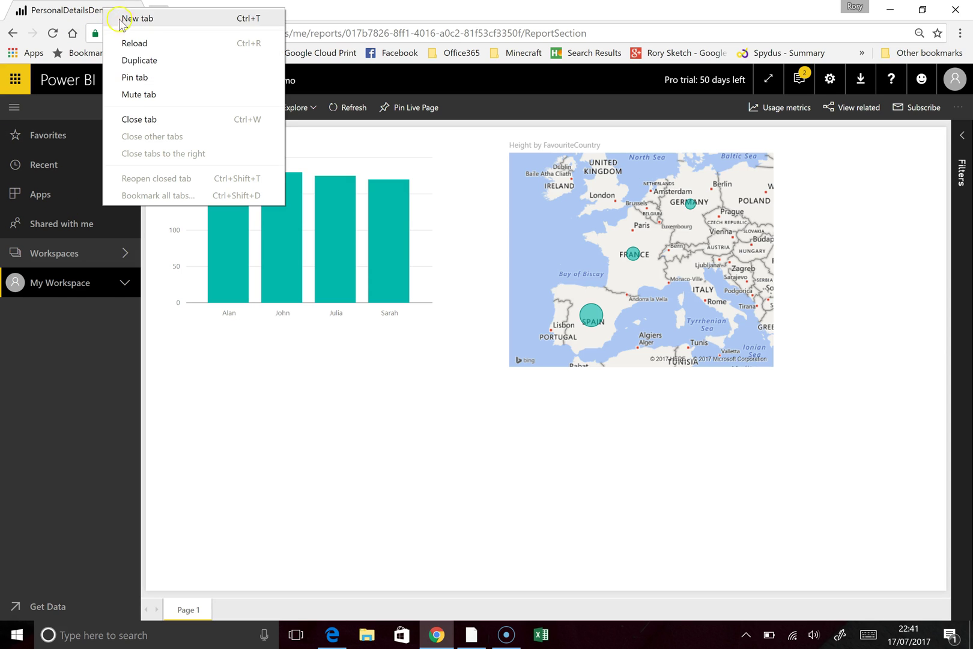
click(139, 60)
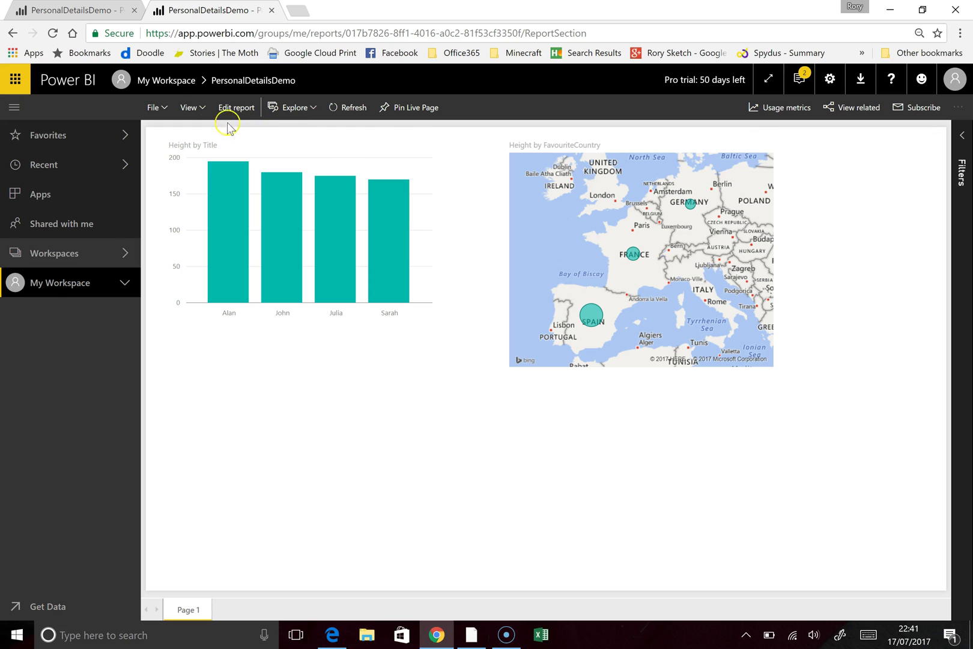
click(15, 91)
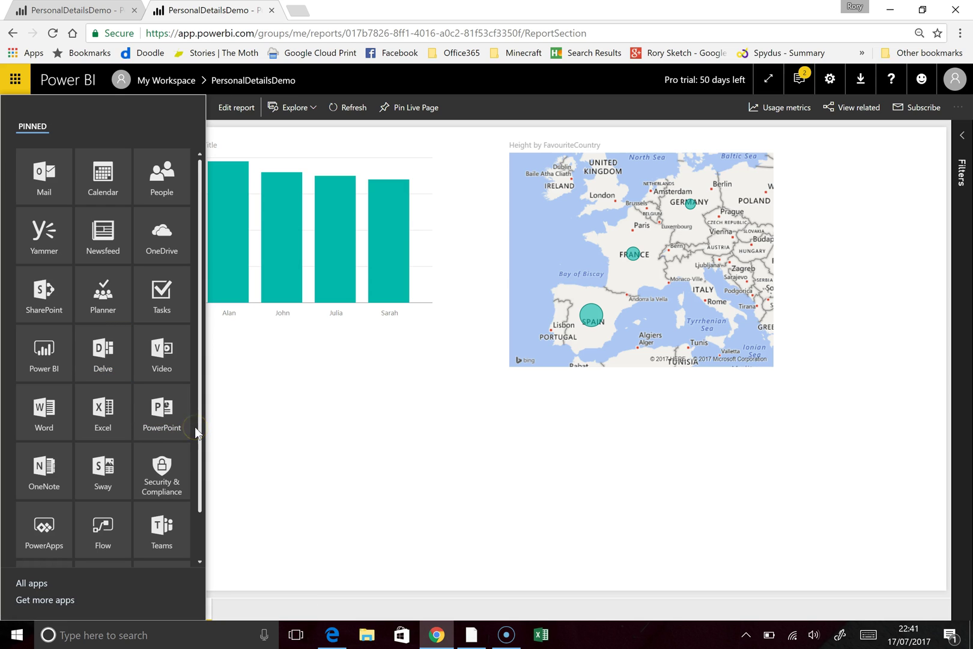
scroll(194, 427, down, 2)
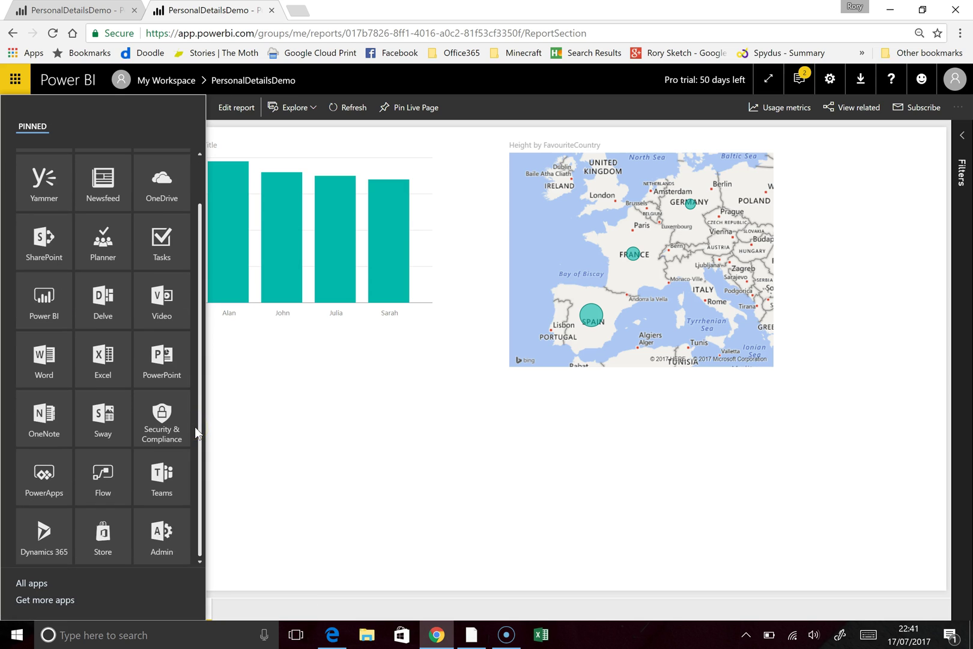
click(57, 483)
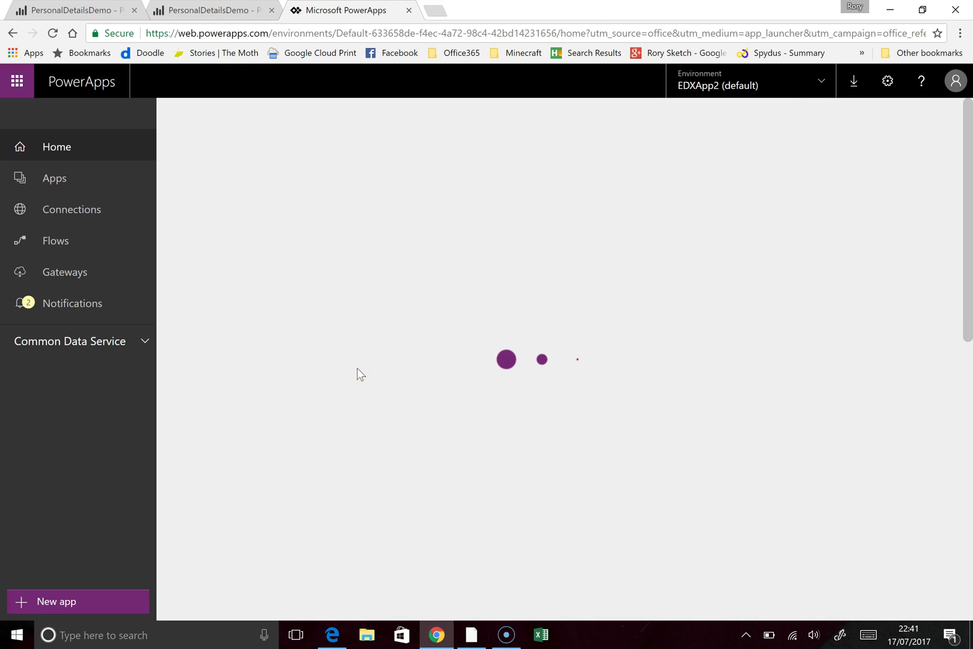
Step: Launch PersonalDetailsApp in the browser from its tile menu to show the four existing records
scroll(383, 364, down, 2)
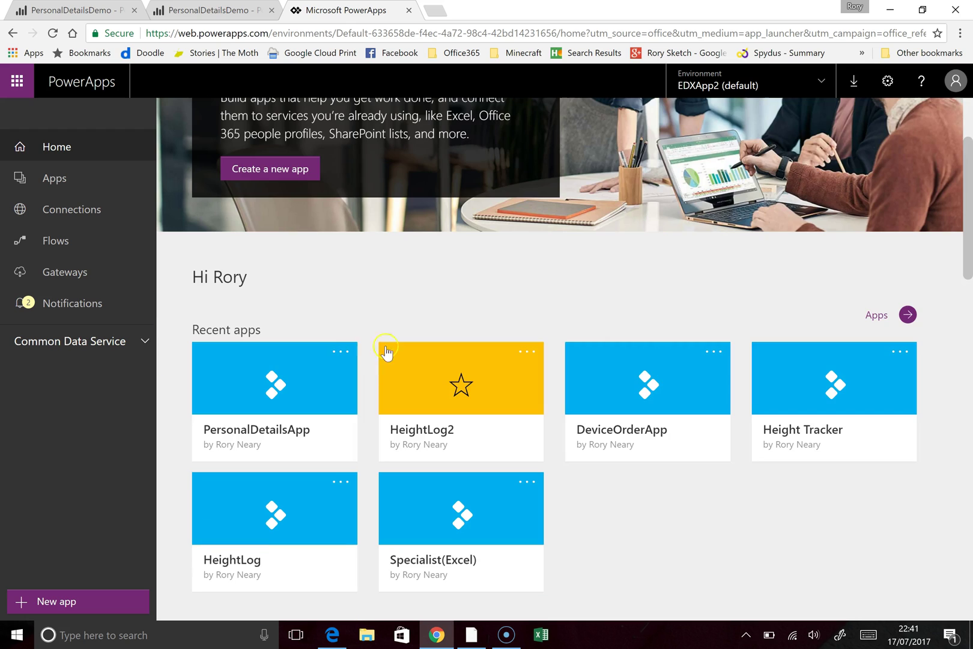
click(341, 352)
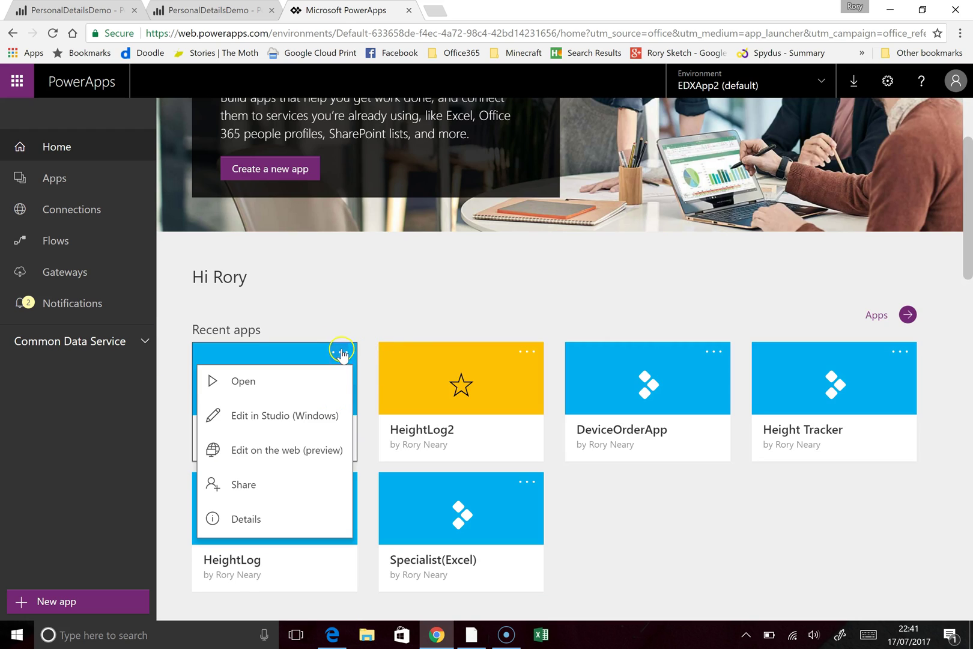
click(283, 384)
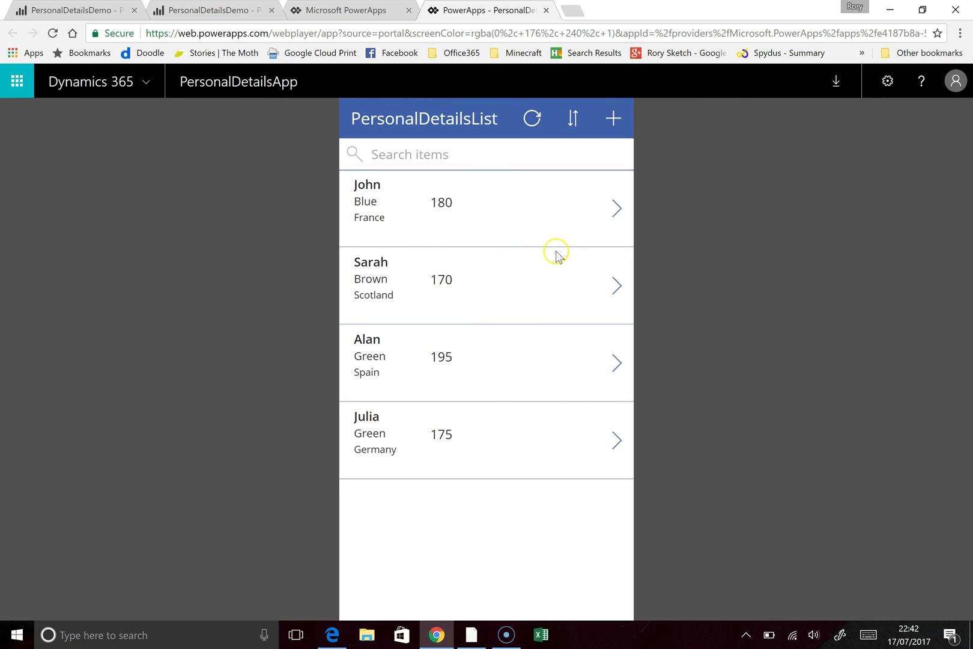
Step: Edit the second record's favourite country to 'Scotland, United Kingdom', save it, and return to the list
click(617, 289)
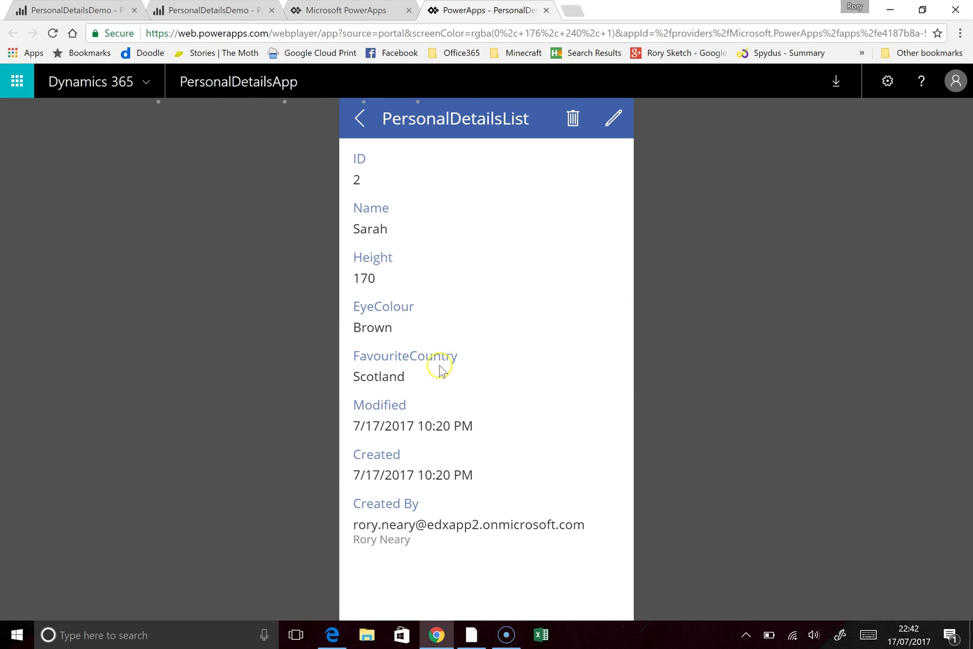
click(611, 120)
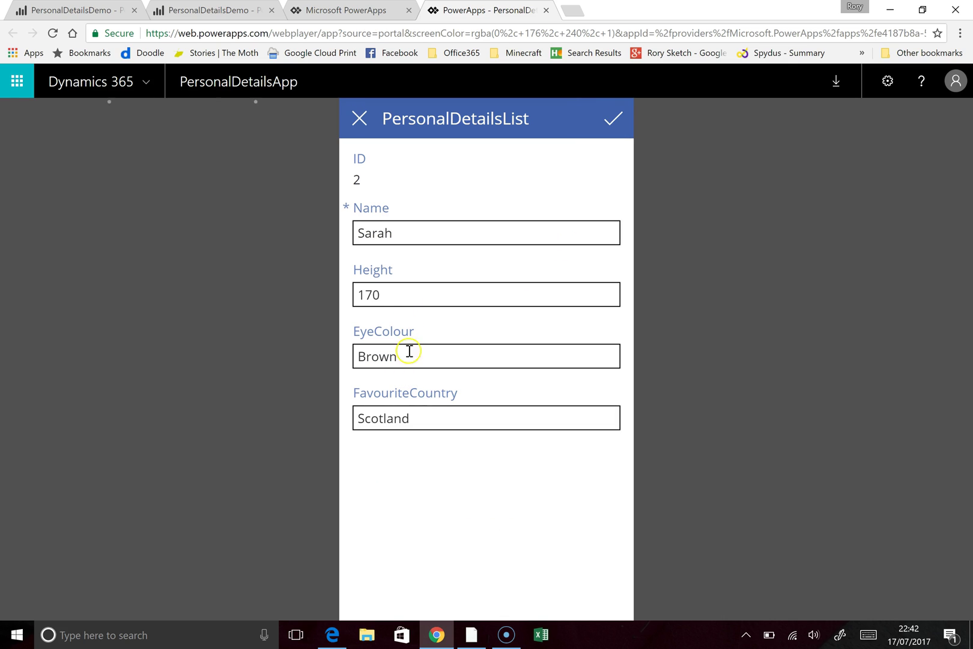
click(430, 414)
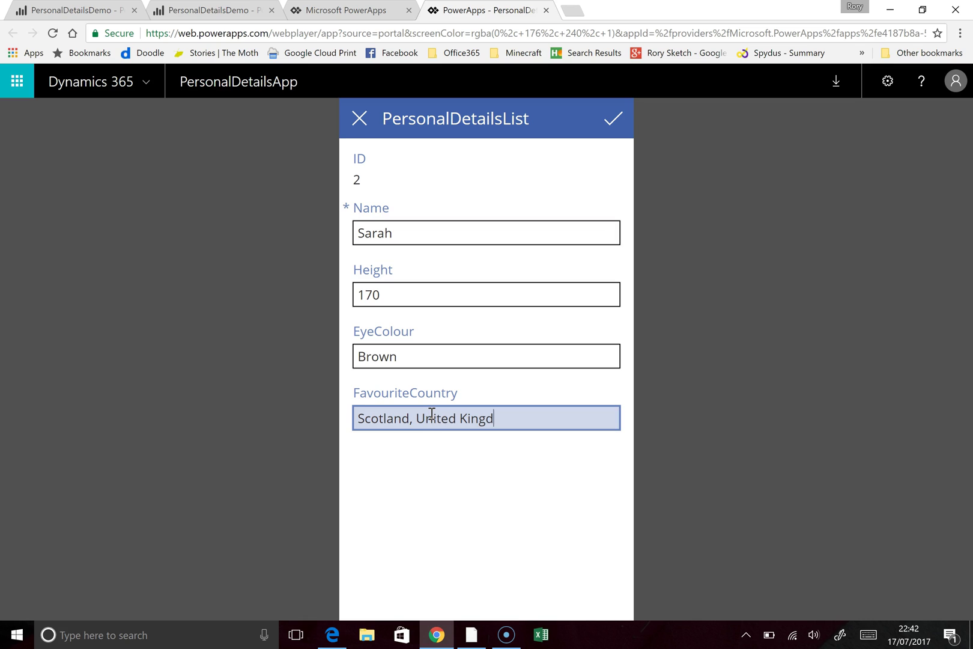
click(610, 123)
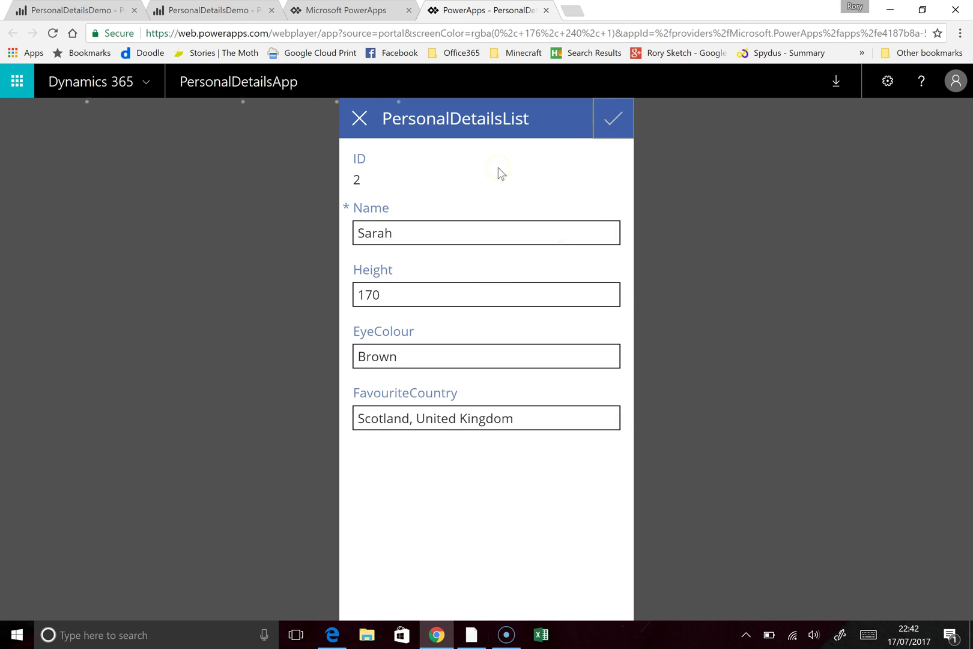
click(358, 119)
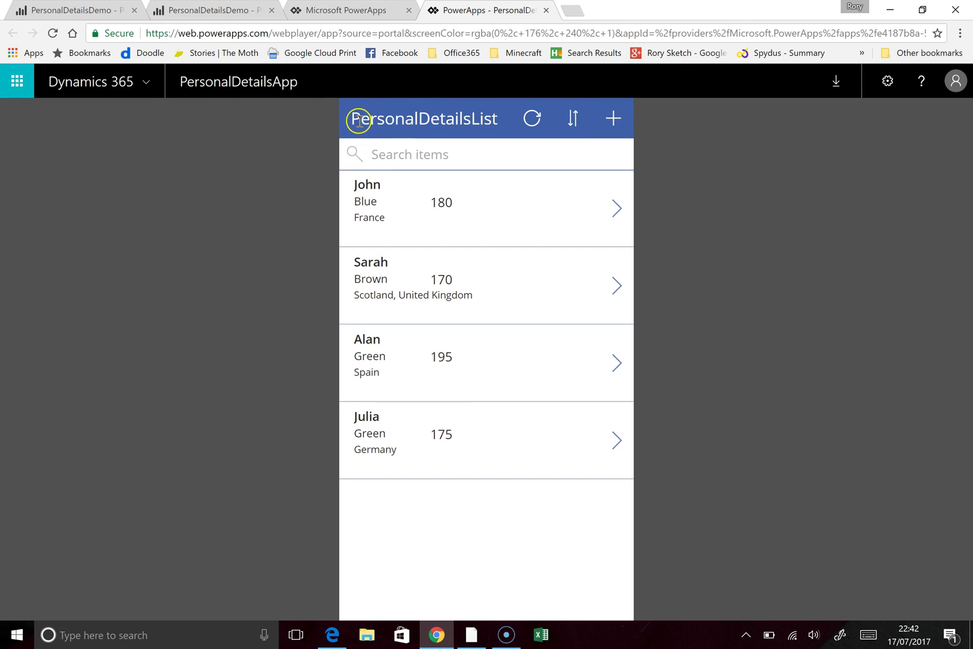
Step: Add a new person record with height 200, eye colour Black and favourite country Russia
click(608, 120)
click(465, 220)
key(Tab)
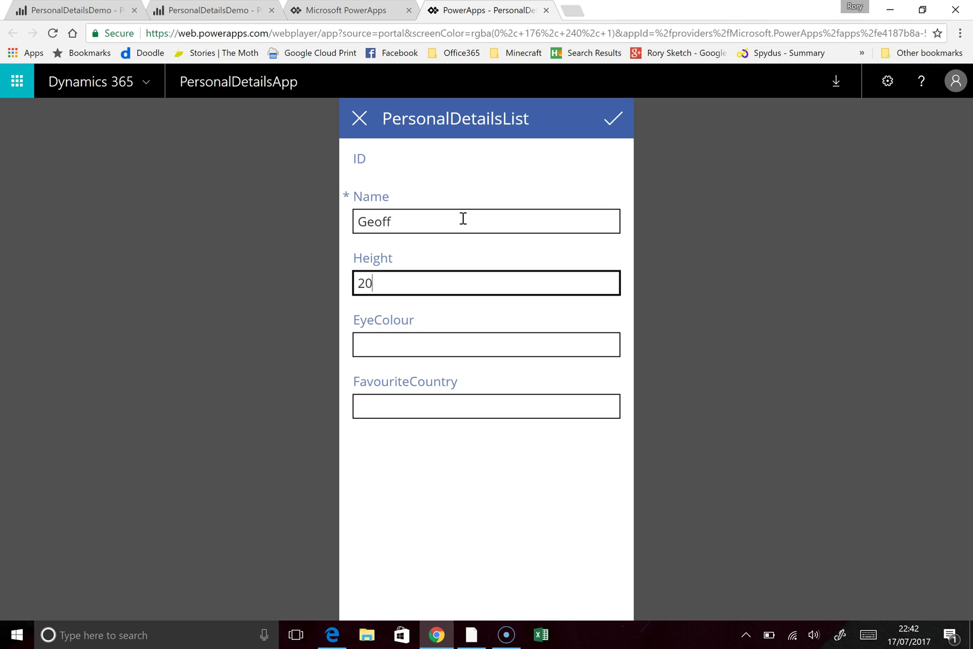
key(Tab)
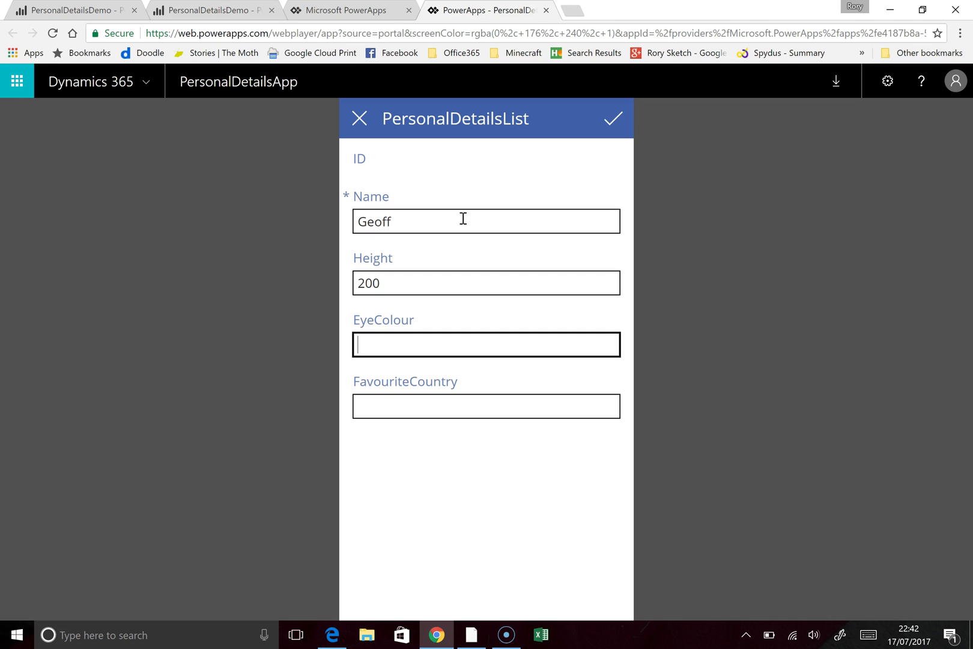
key(Tab)
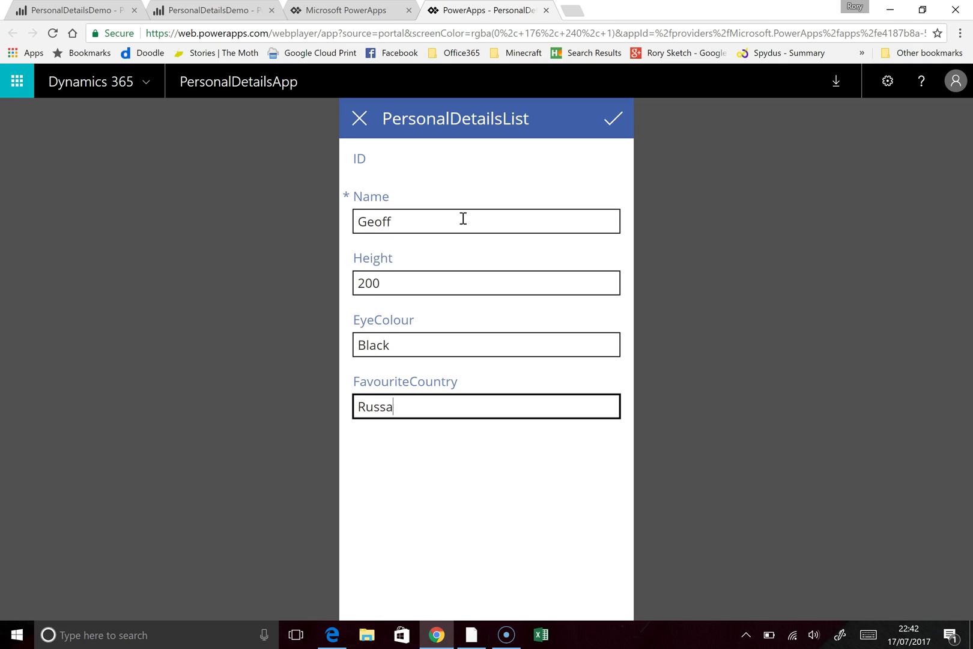
click(615, 117)
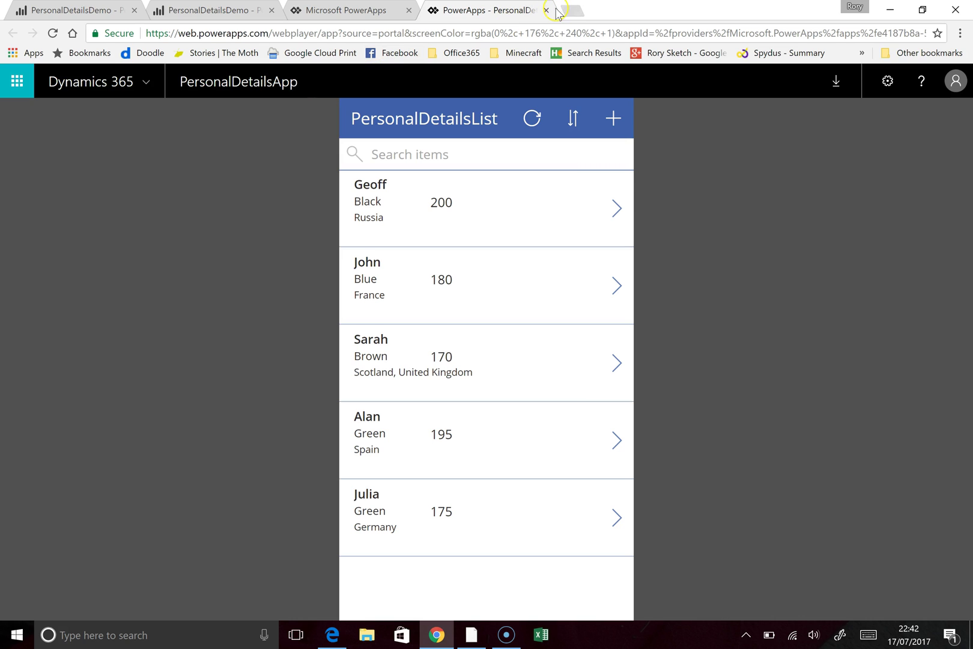
Step: Return to the reloaded Power BI report and request Refresh Now on the PersonalDetailsDemo dataset
click(546, 10)
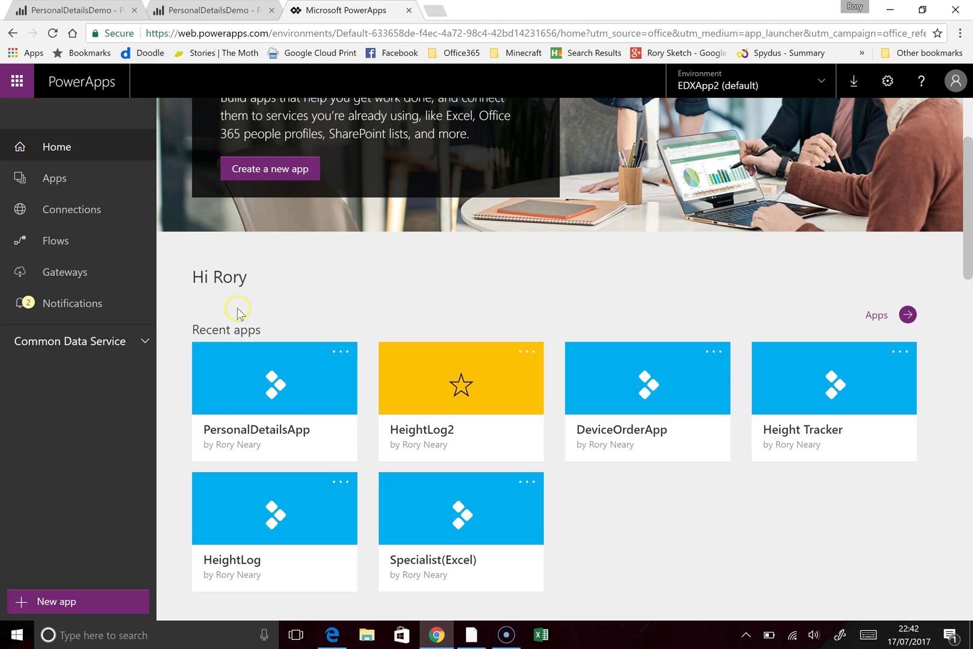
click(76, 13)
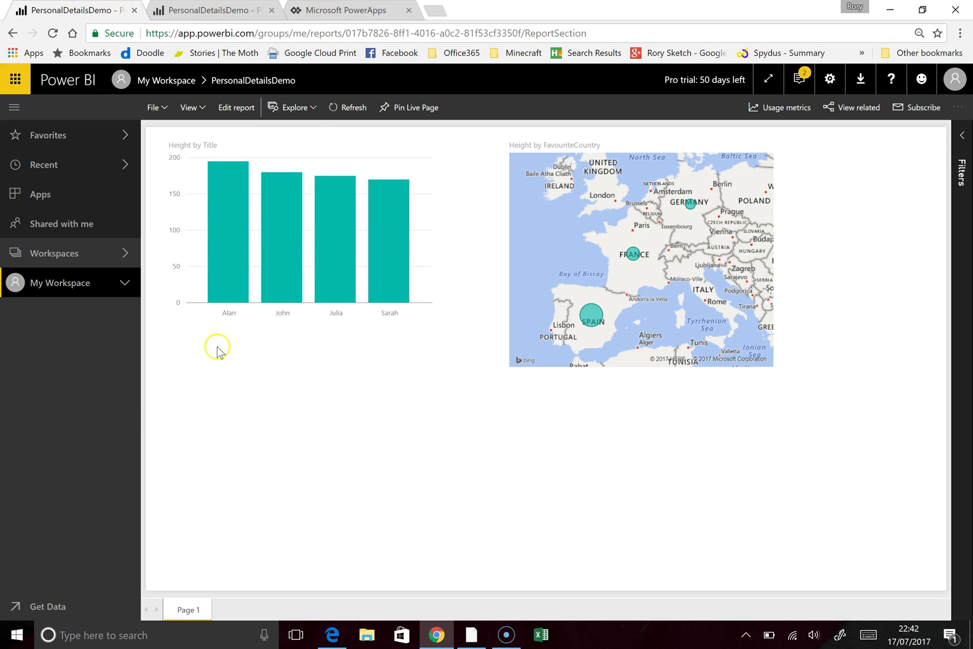
click(53, 35)
mouse_move(222, 298)
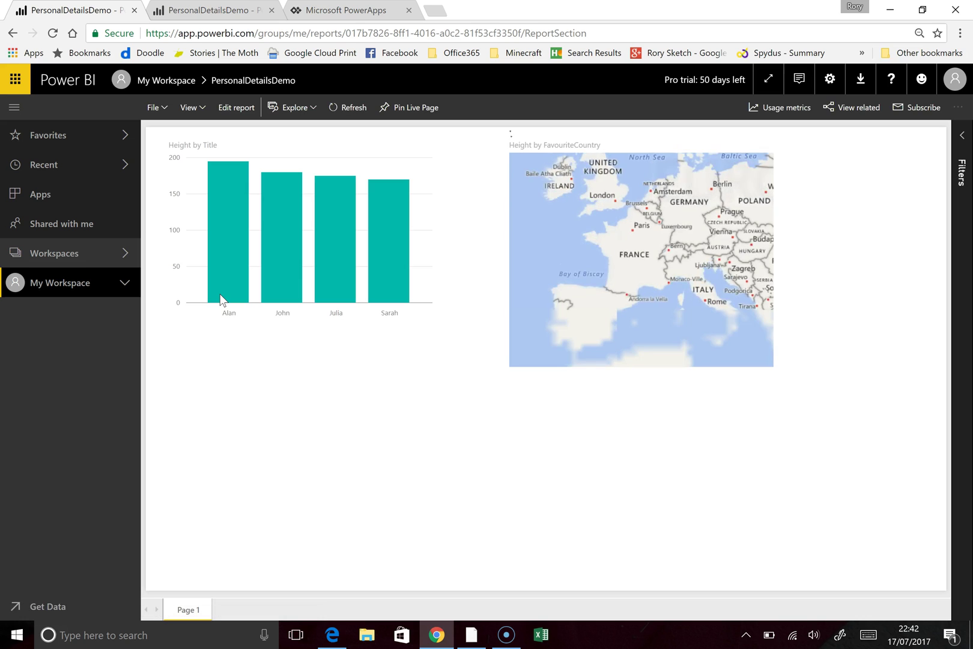
click(123, 289)
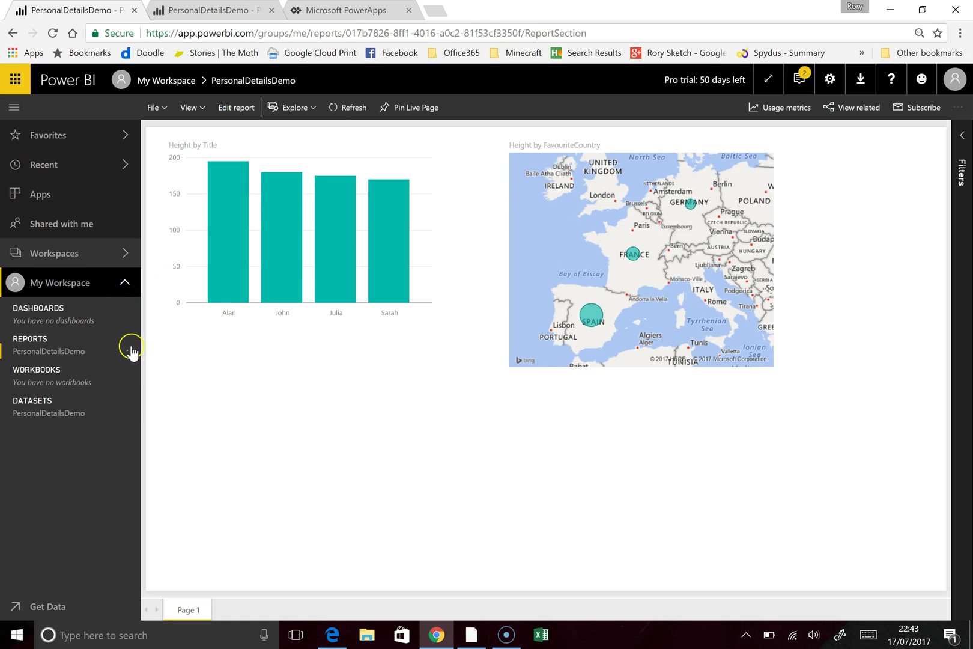
click(130, 414)
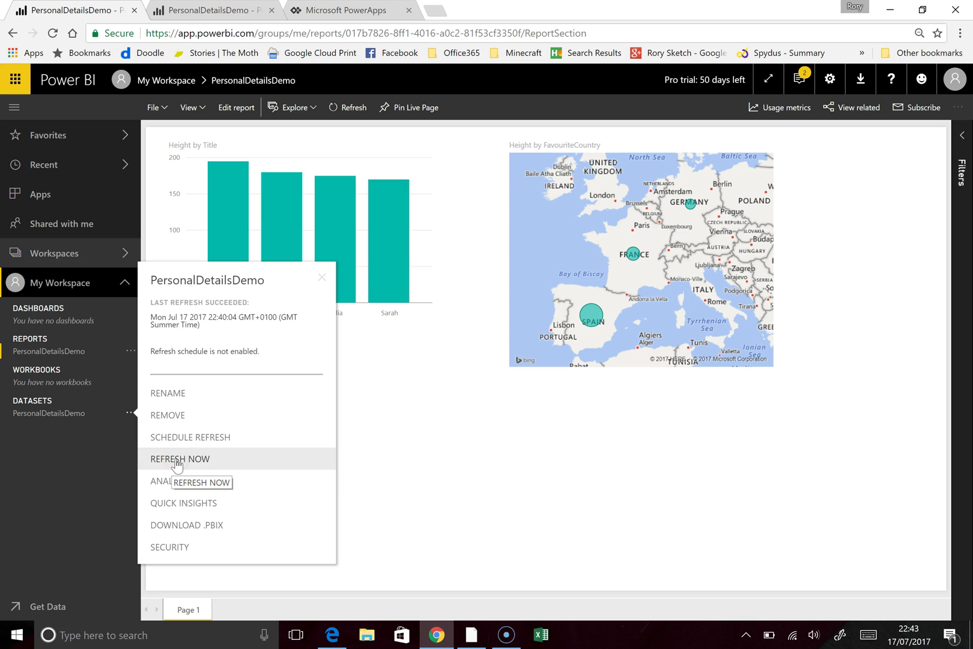
click(176, 459)
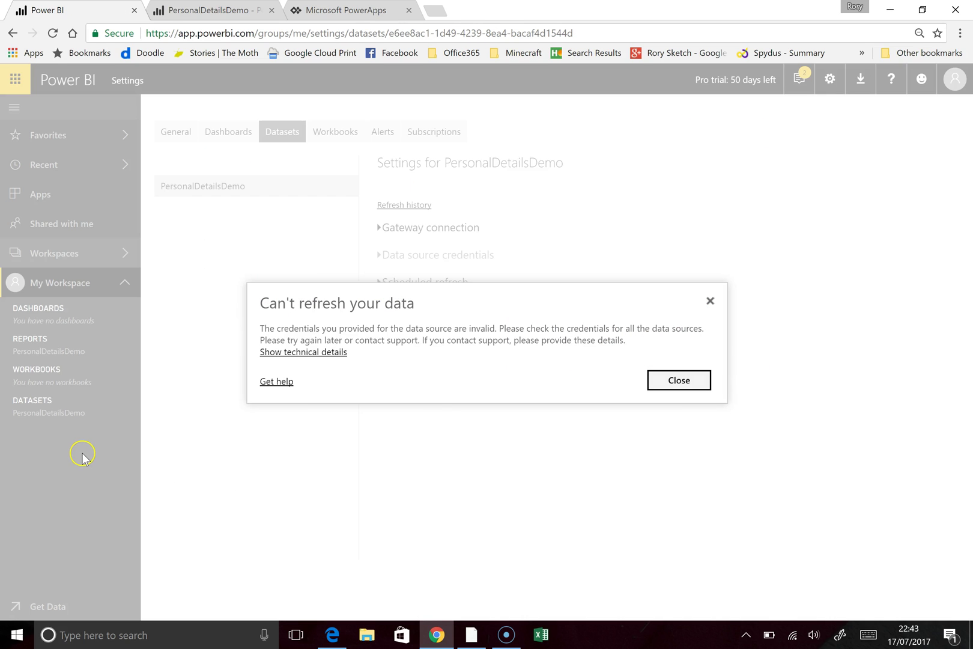
Step: Dismiss the refresh error and switch the SharePoint source credentials to OAuth2, then sign in
click(678, 380)
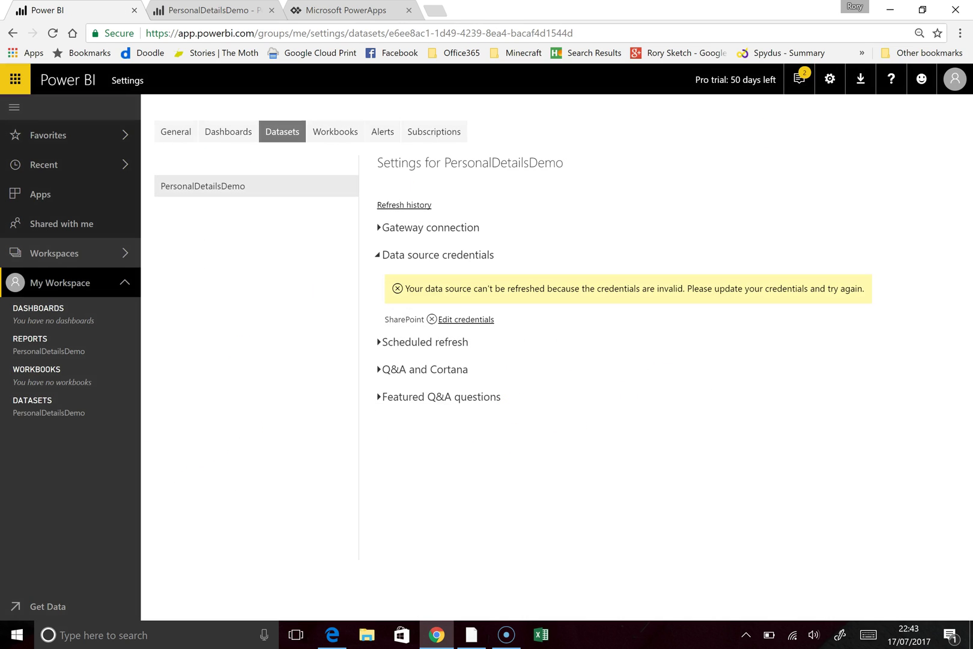
click(470, 320)
click(442, 366)
click(385, 432)
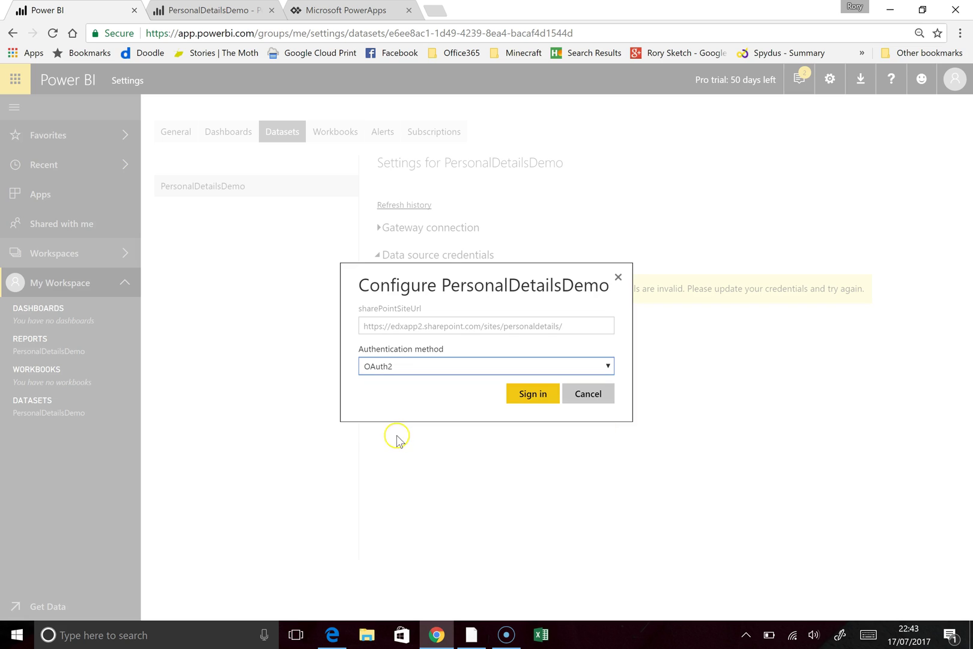
click(532, 397)
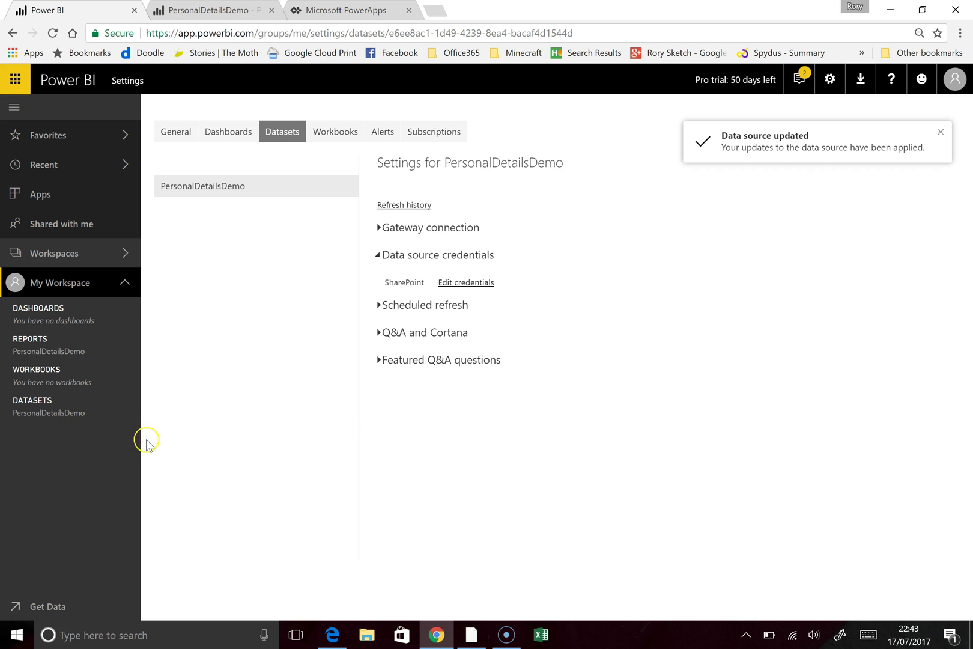
Step: Run Refresh Now on PersonalDetailsDemo and verify Refresh history shows the on-demand refresh Completed
click(131, 415)
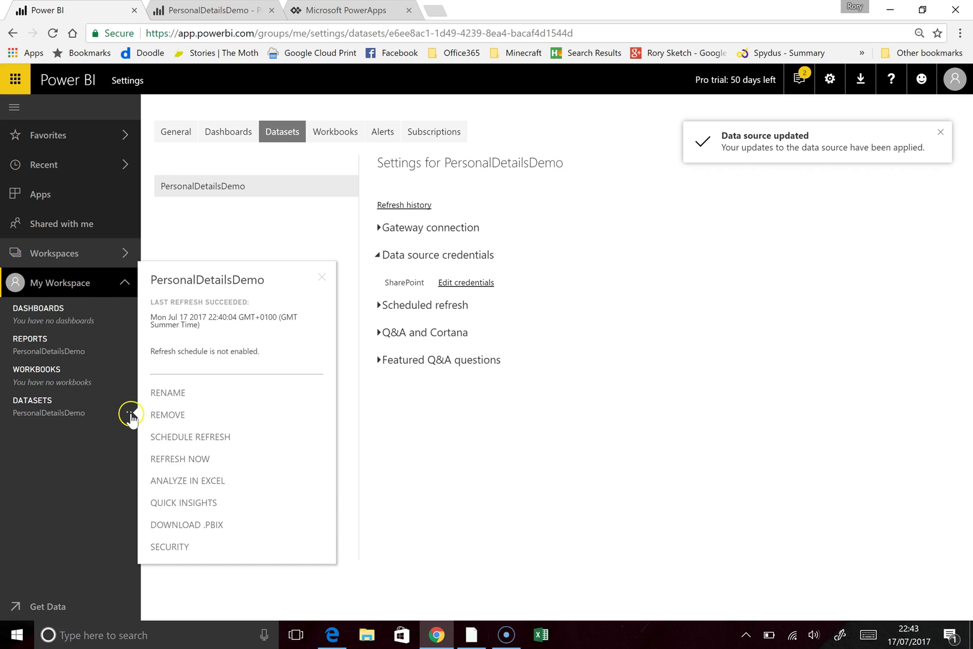
click(181, 459)
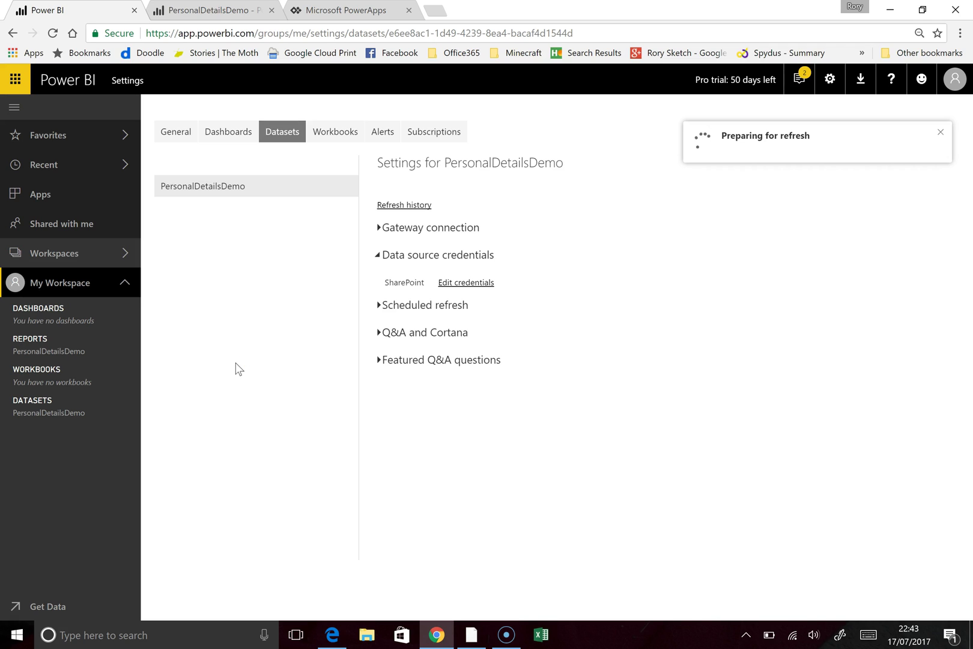
click(191, 359)
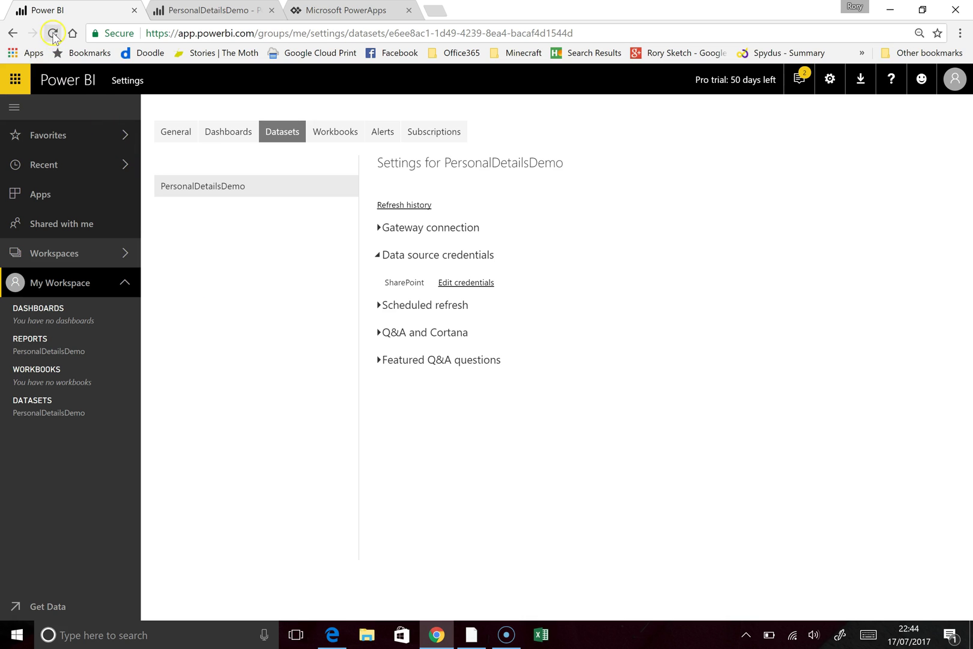
click(400, 206)
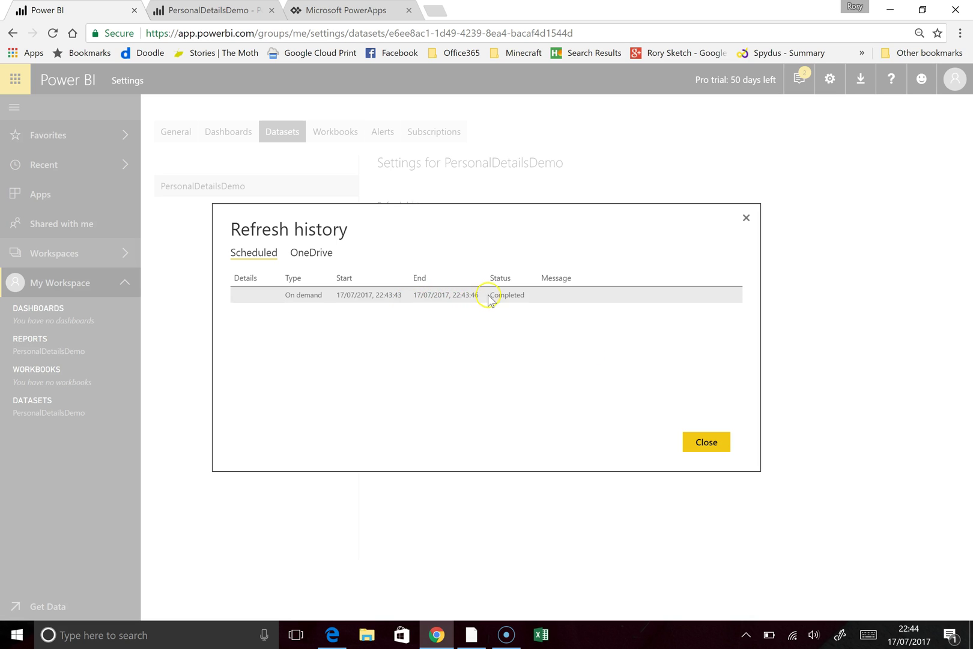
click(707, 442)
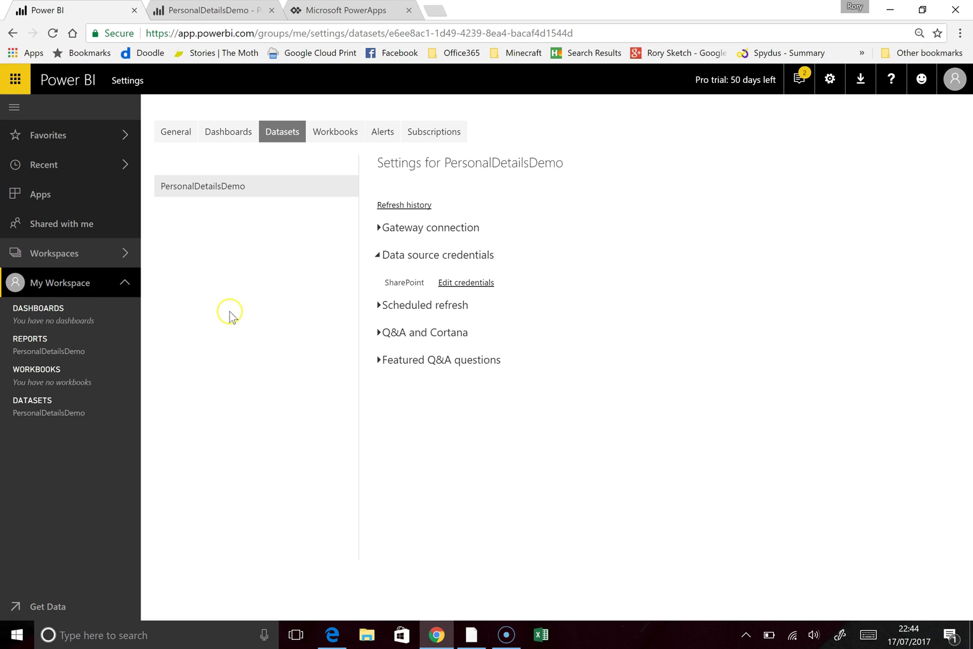
Step: Open the PersonalDetailsDemo report, now with a fifth 200 bar, and zoom the map into Western Europe
click(77, 355)
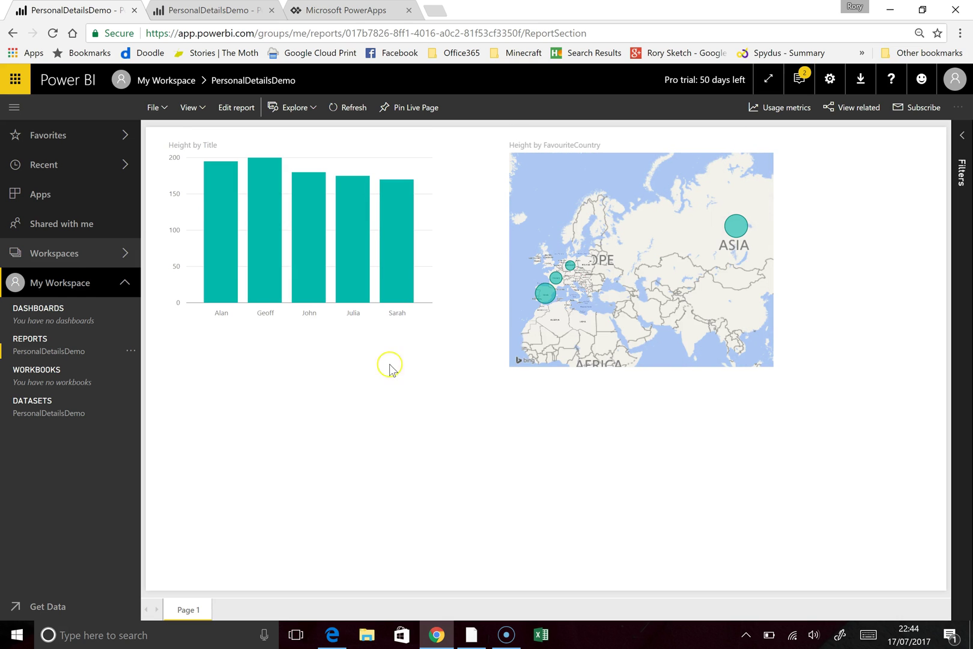
double_click(547, 262)
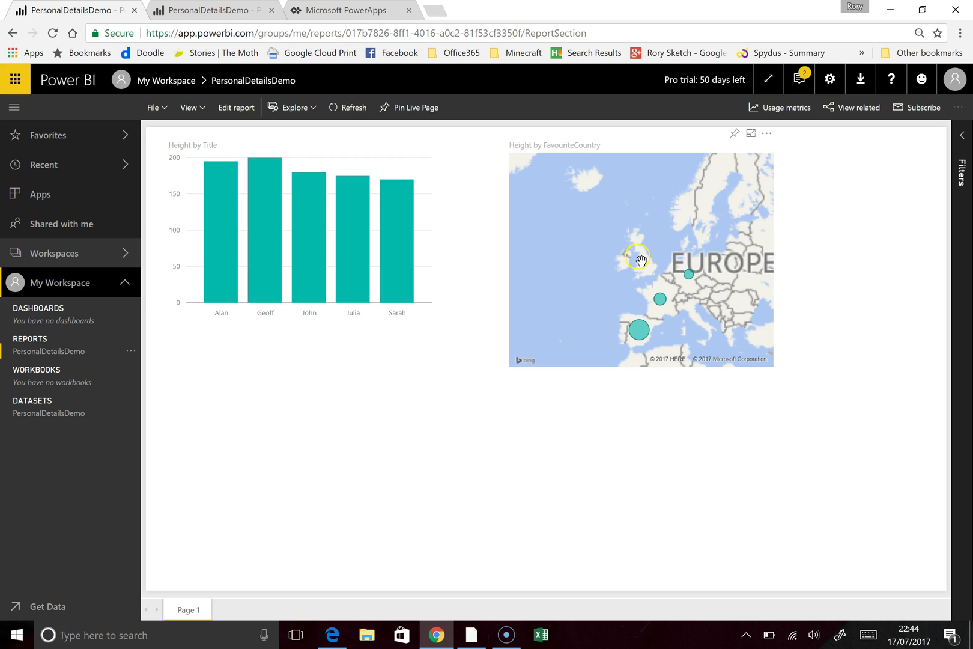
double_click(641, 262)
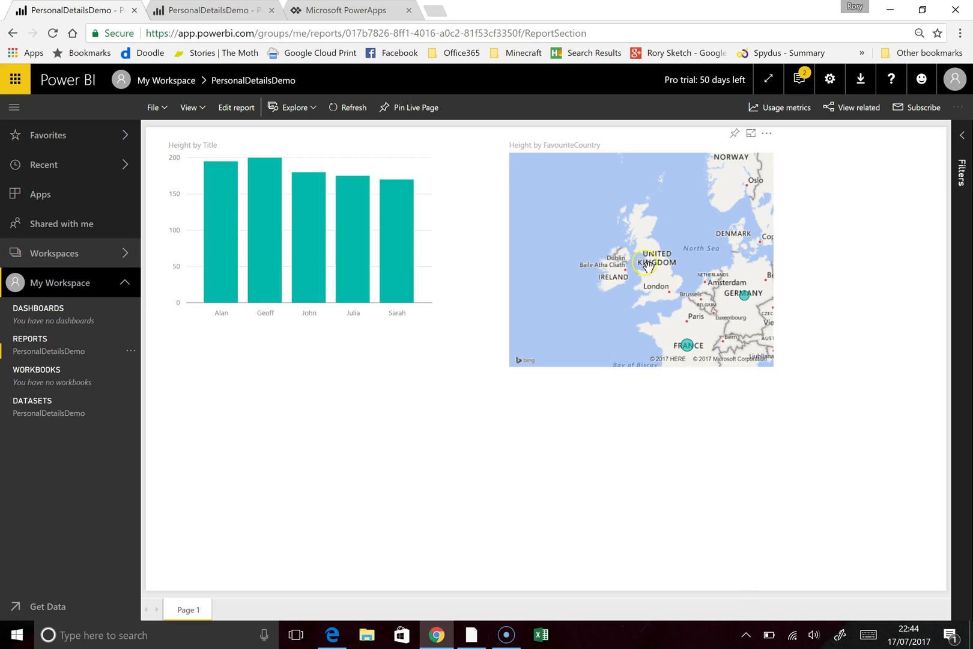
Step: Pan and zoom the map eastward to inspect the new bubble over Russia
scroll(633, 274, down, 3)
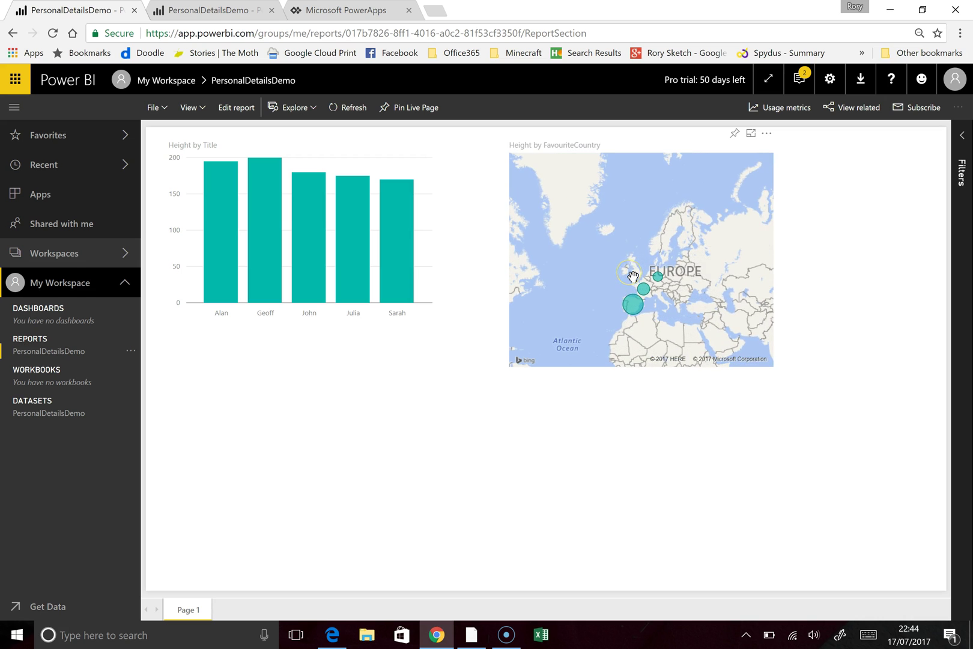
drag(632, 234, 562, 236)
scroll(563, 236, down, 2)
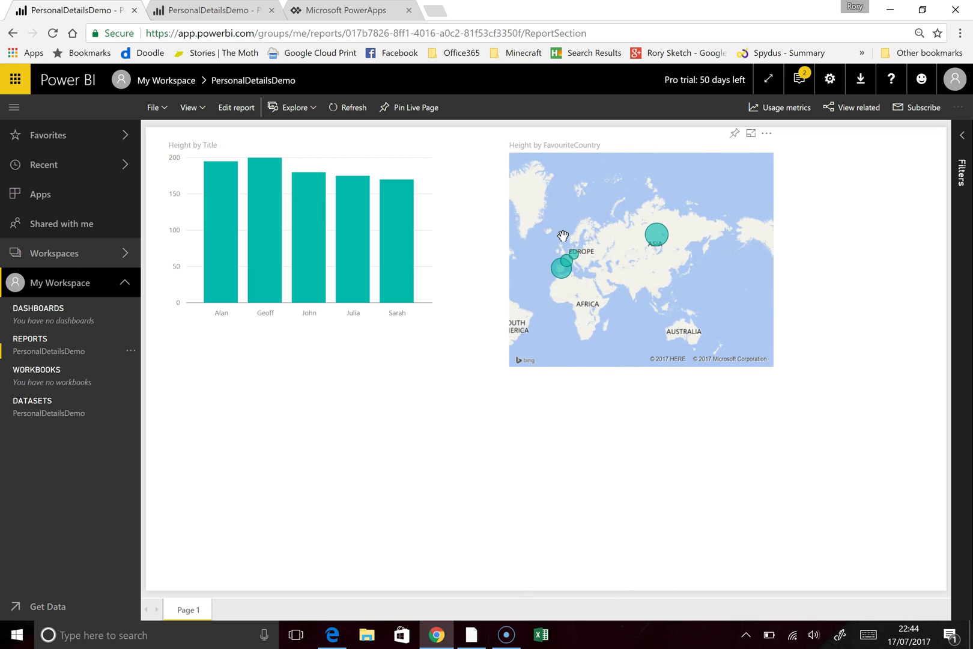
scroll(563, 235, up, 3)
drag(765, 265, 606, 252)
drag(672, 251, 589, 246)
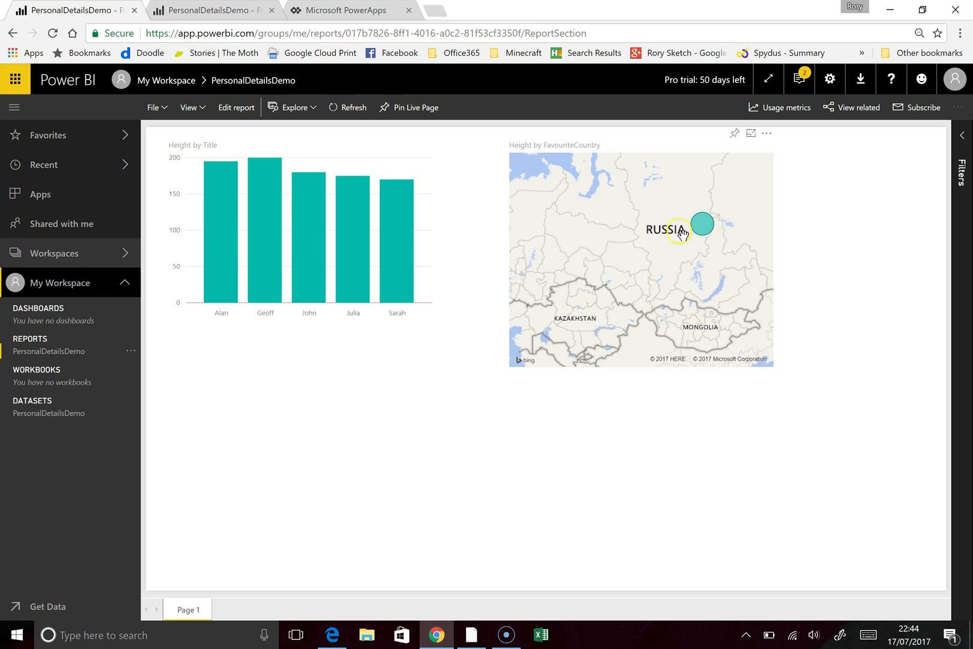
scroll(619, 247, down, 3)
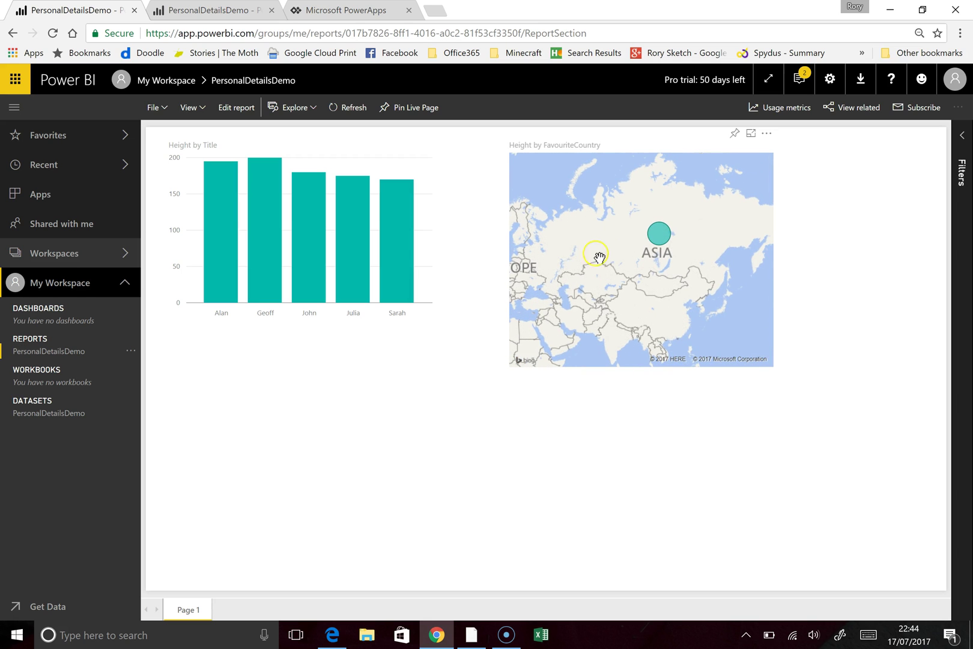
drag(563, 256, 738, 240)
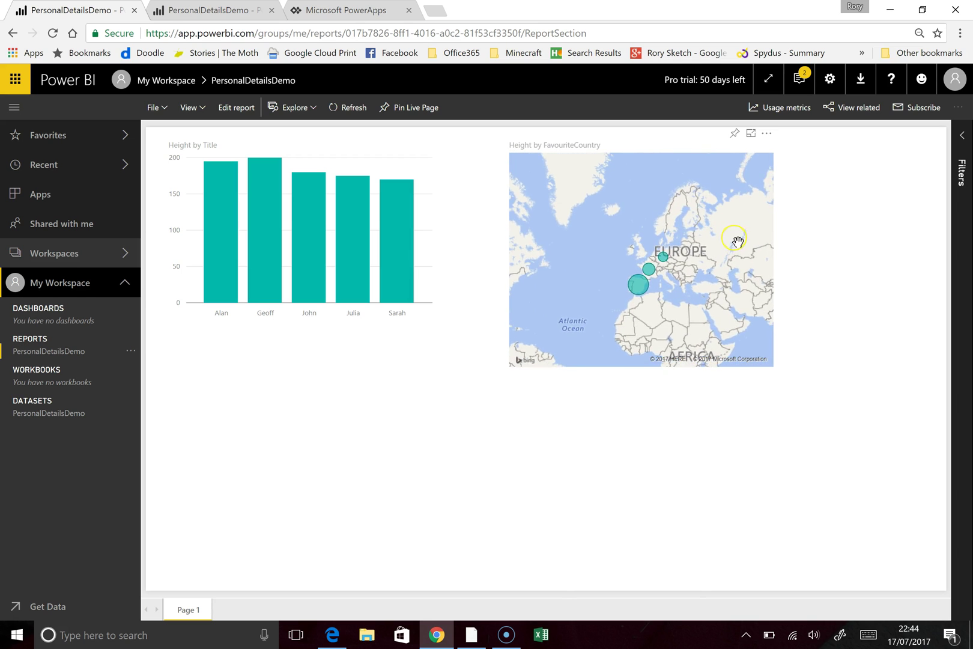
scroll(738, 241, up, 5)
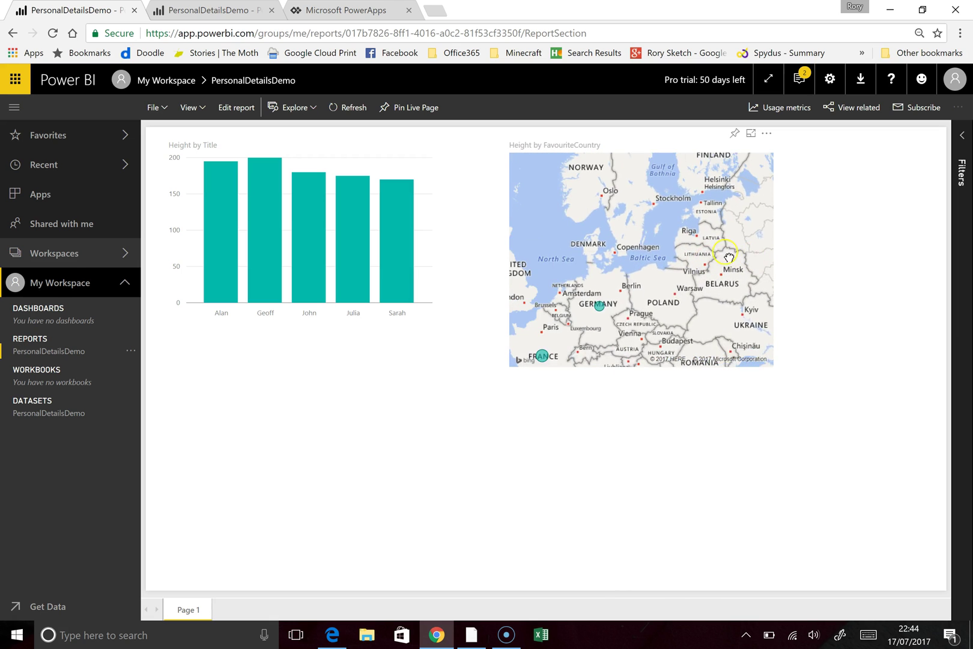
scroll(728, 257, down, 4)
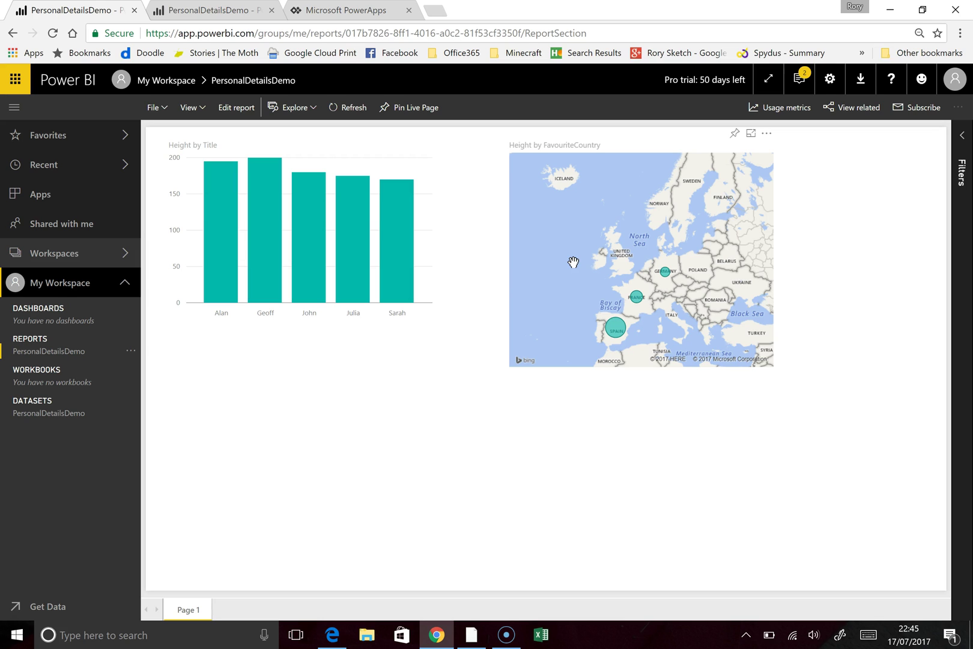
click(54, 616)
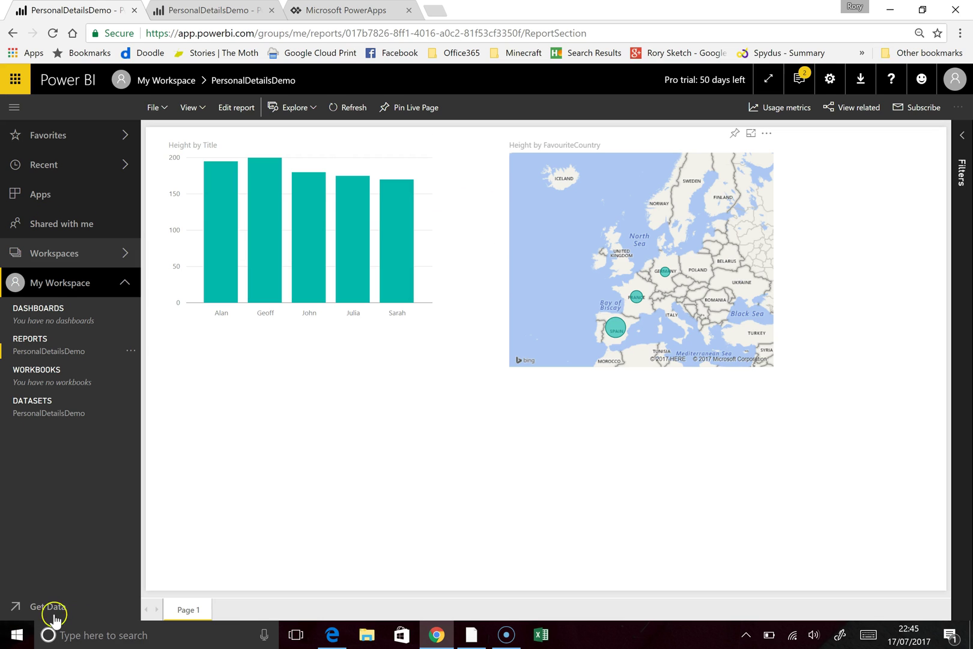